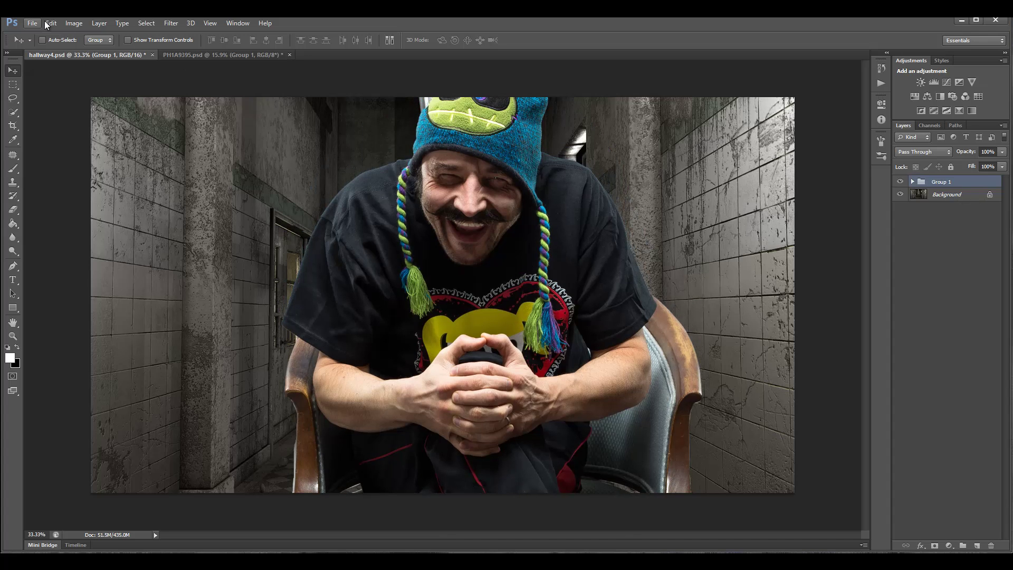
pyautogui.click(74, 23)
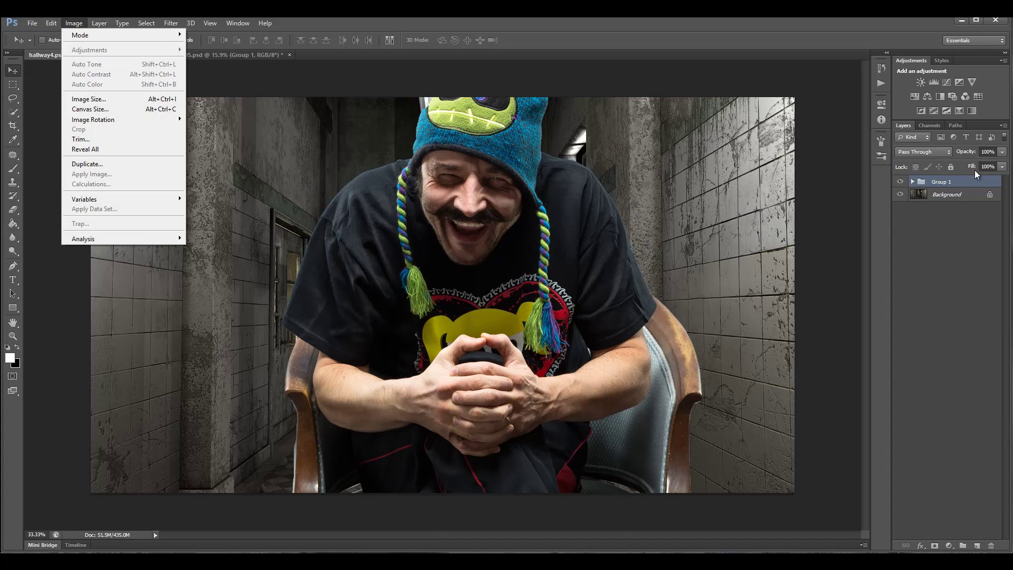
pyautogui.click(947, 195)
pyautogui.click(74, 23)
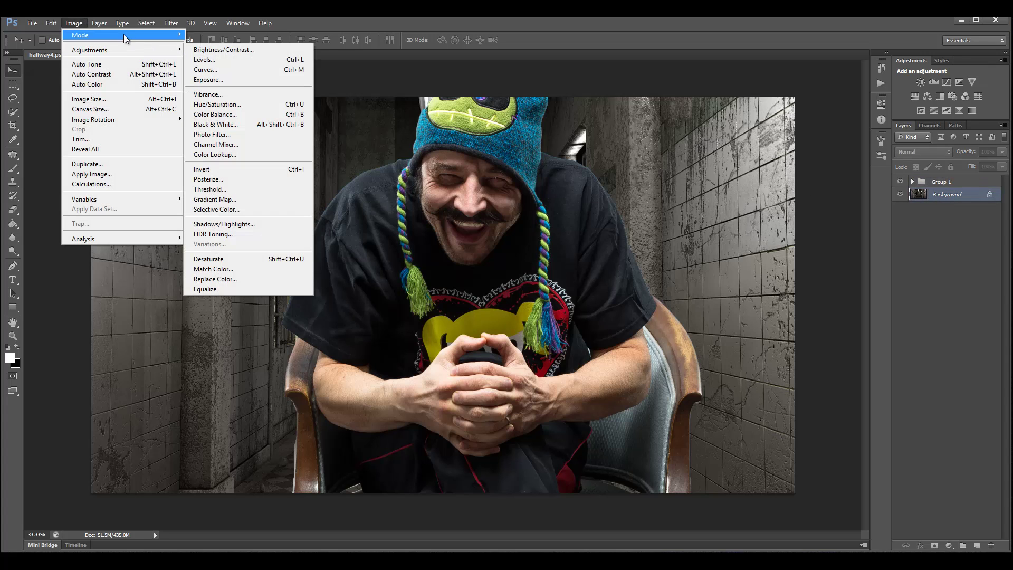
pyautogui.moveTo(121, 38)
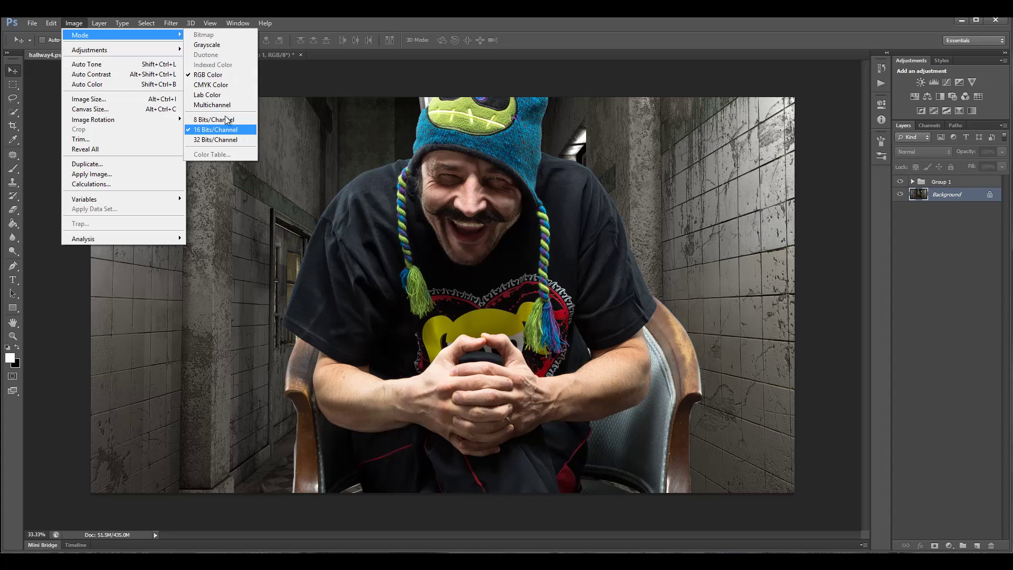
pyautogui.click(942, 225)
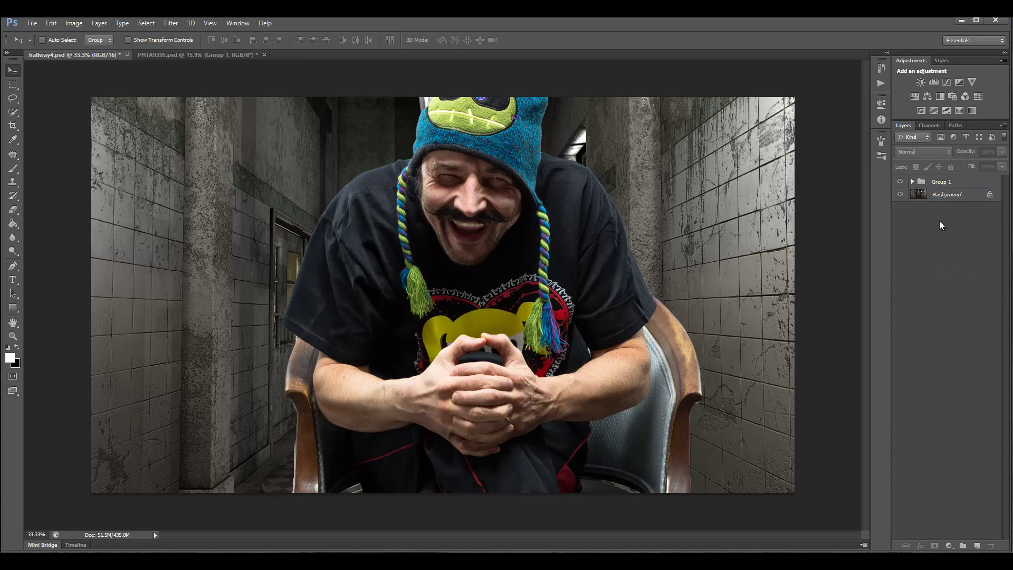
# Step: Select Group 1 and move the seated man slightly toward the left side of the hallway image
pyautogui.click(950, 183)
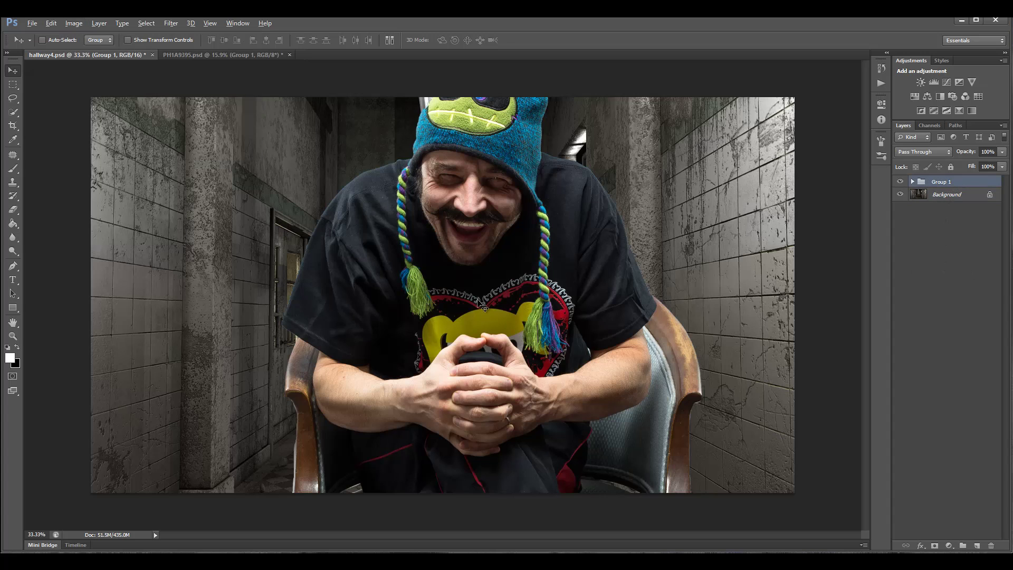
pyautogui.scroll(-3, 478, 299)
pyautogui.scroll(1, 477, 299)
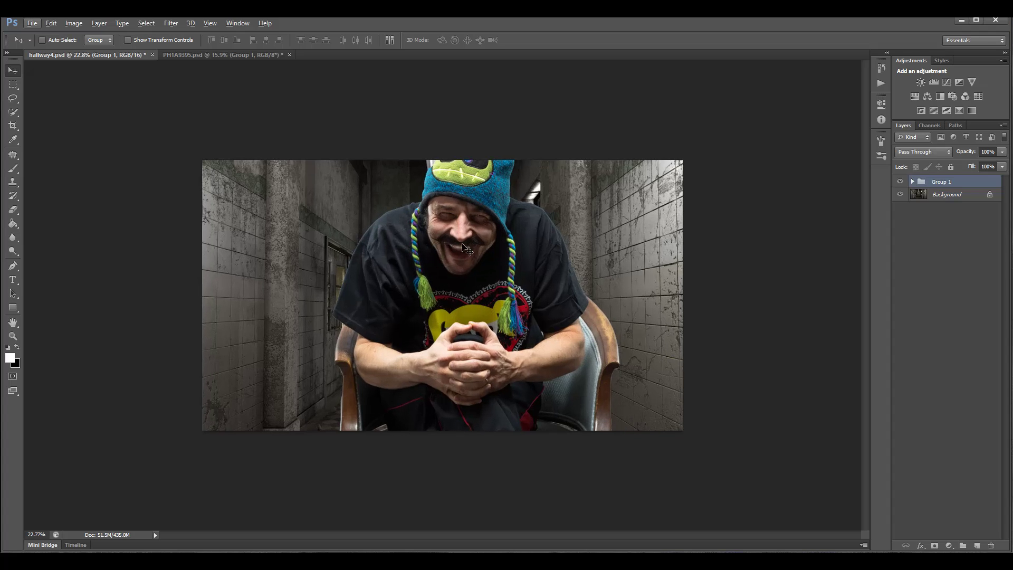
pyautogui.moveTo(497, 320); pyautogui.dragTo(462, 324)
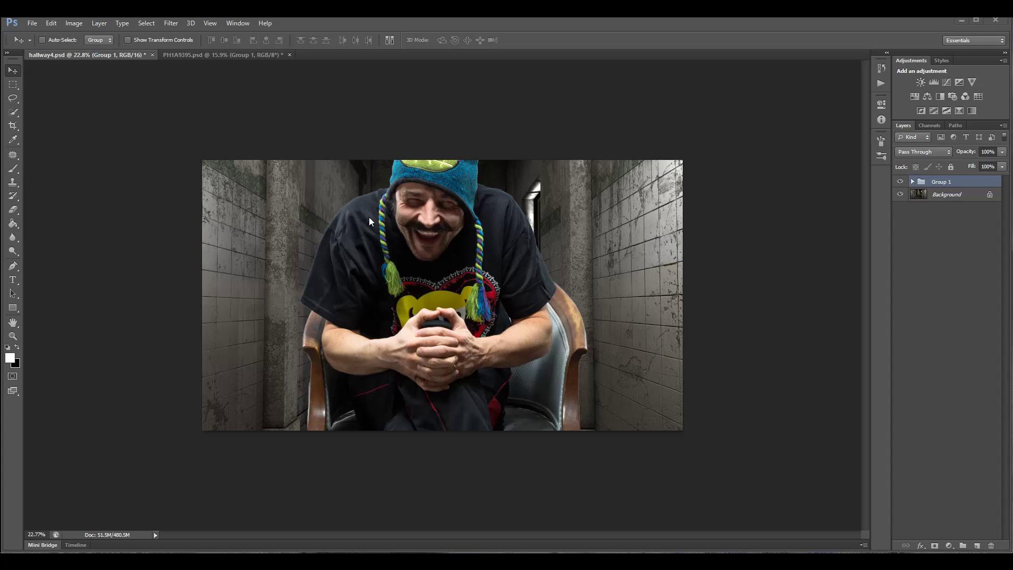
# Step: Scale Group 1 down proportionally to about 34% and place the seated man in the middle of the hallway
pyautogui.click(47, 27)
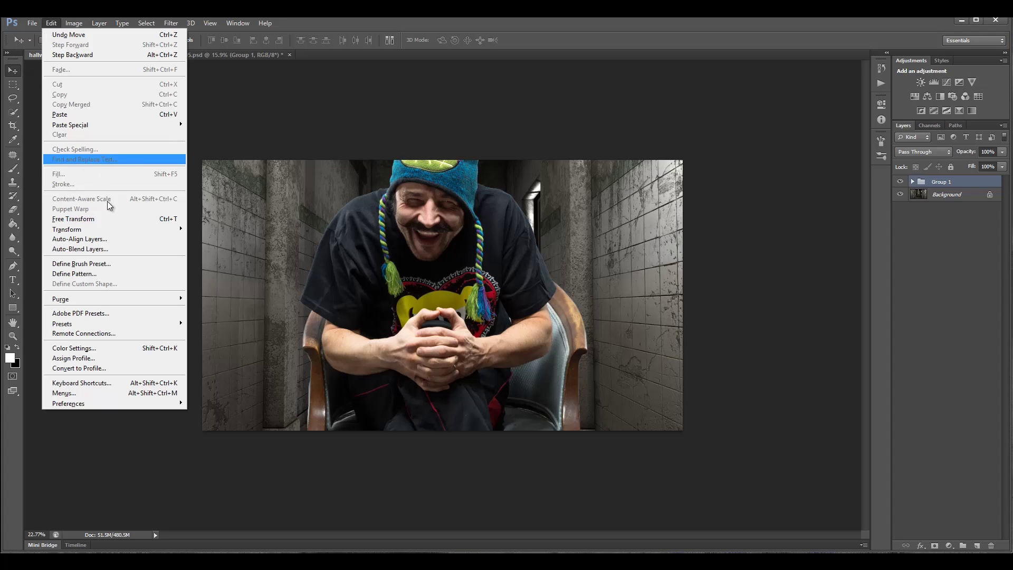
pyautogui.moveTo(116, 228)
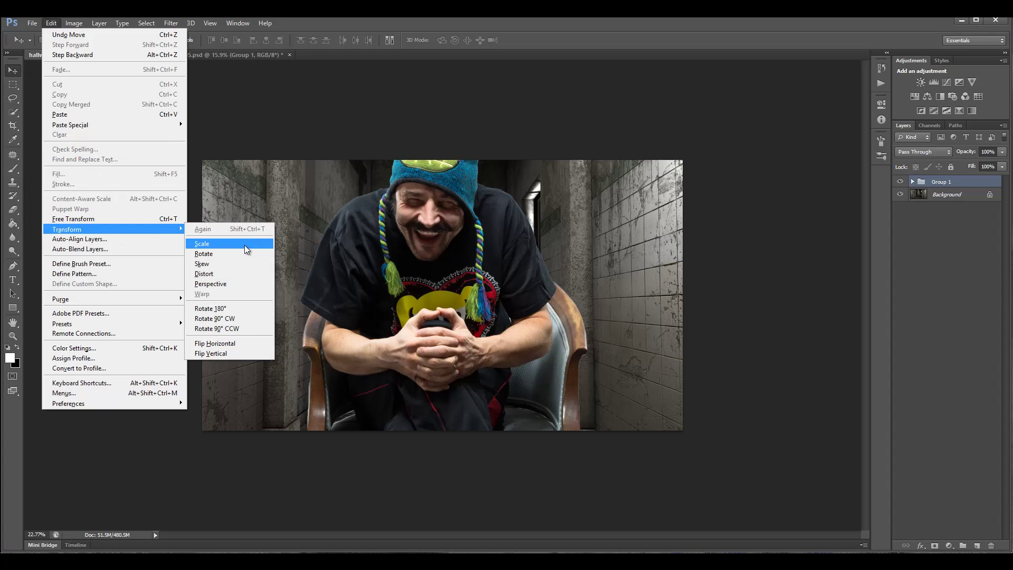
pyautogui.click(244, 244)
pyautogui.scroll(-4, 360, 220)
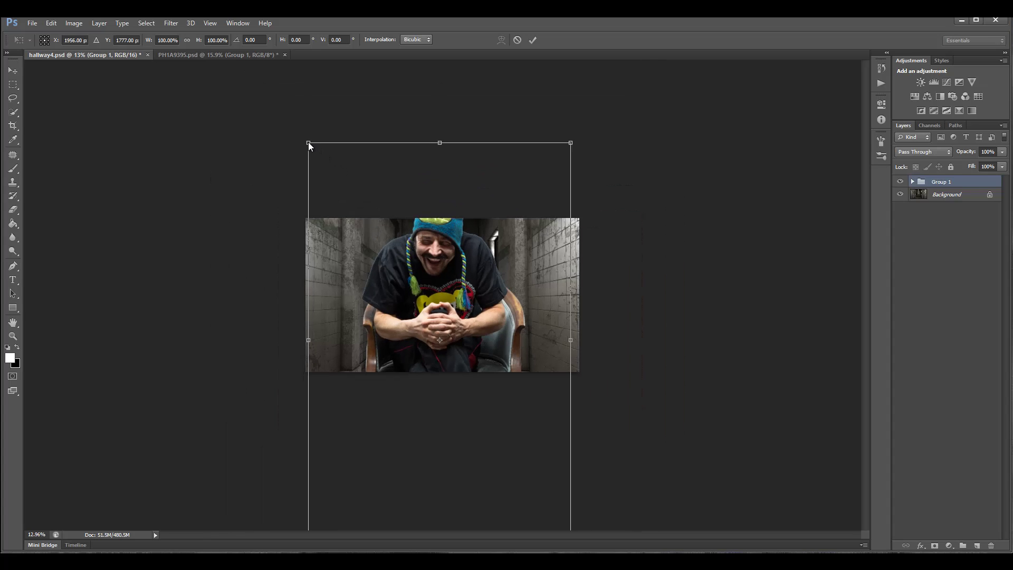
pyautogui.moveTo(308, 143); pyautogui.dragTo(498, 390)
pyautogui.moveTo(518, 439); pyautogui.dragTo(433, 296)
pyautogui.scroll(3, 458, 323)
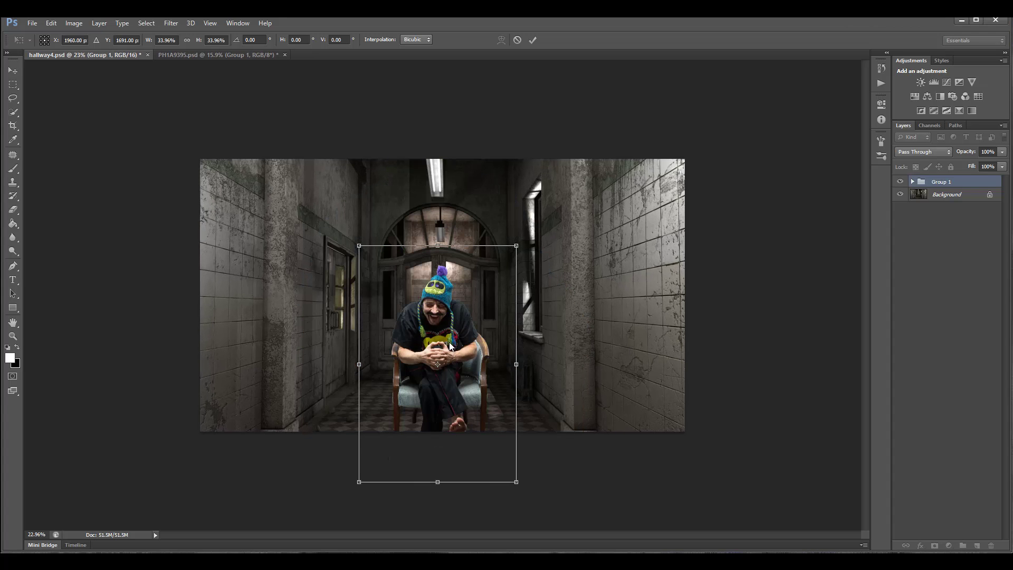
# Step: Try Group 1 at about 23%, placing the whole chair and the man's feet on the tiled floor
pyautogui.moveTo(450, 345); pyautogui.dragTo(452, 298)
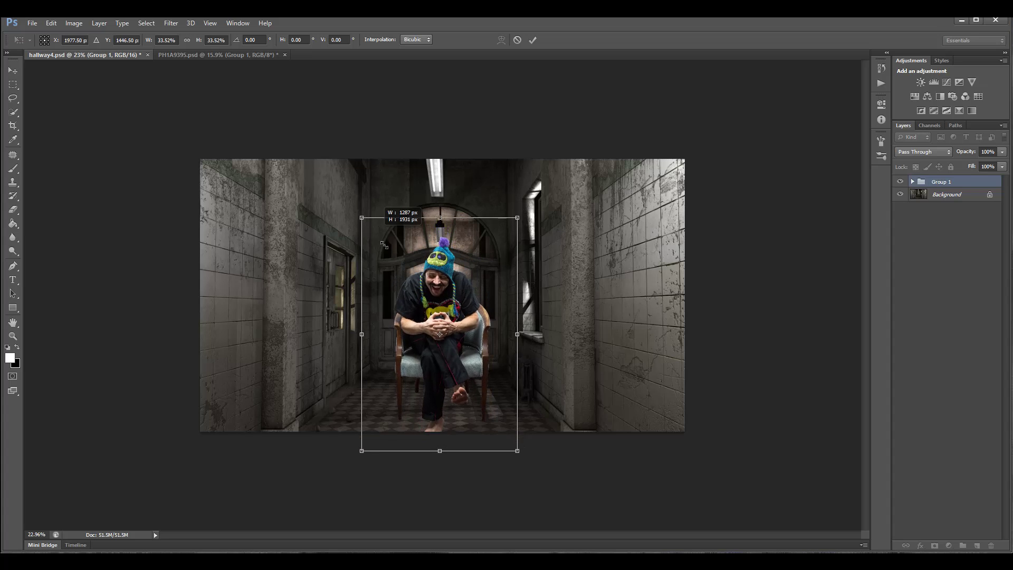
pyautogui.moveTo(361, 216); pyautogui.dragTo(423, 287)
pyautogui.moveTo(461, 332)
pyautogui.mouseDown()
pyautogui.moveTo(445, 320)
pyautogui.moveTo(445, 331)
pyautogui.mouseUp()
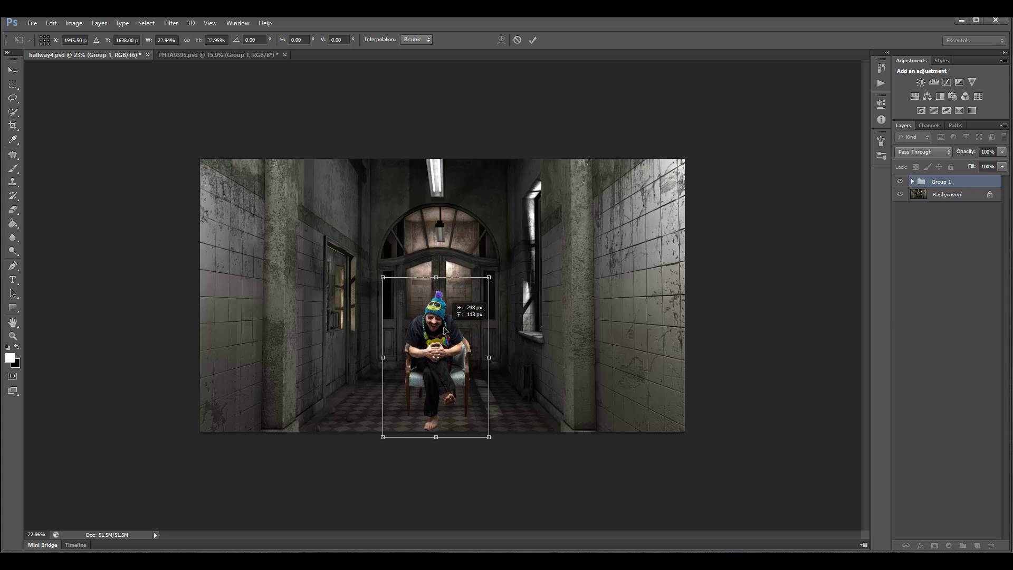
pyautogui.moveTo(444, 331)
pyautogui.mouseDown()
pyautogui.moveTo(446, 364)
pyautogui.moveTo(446, 297)
pyautogui.moveTo(447, 320)
pyautogui.mouseUp()
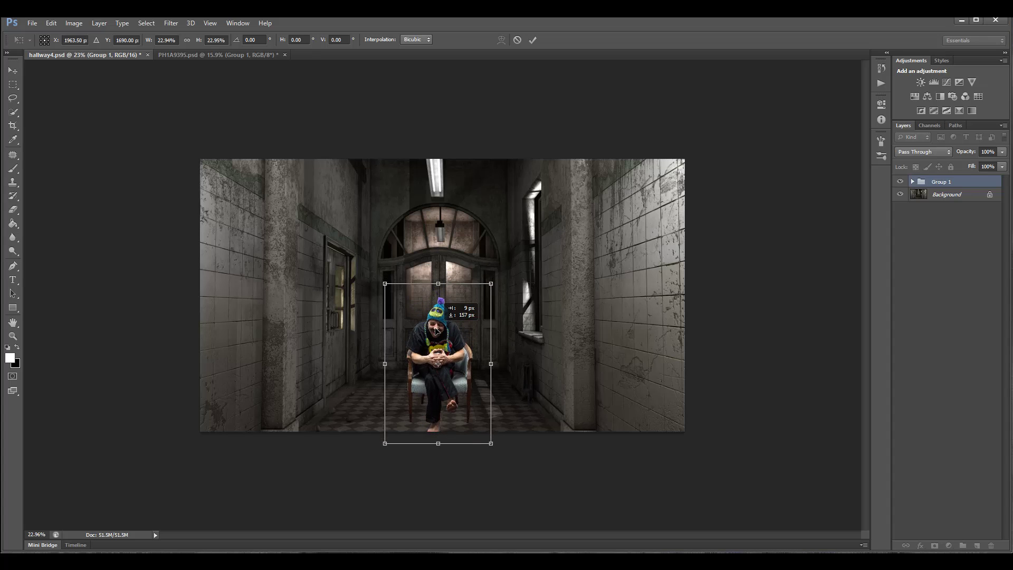
pyautogui.moveTo(436, 330)
pyautogui.mouseDown()
pyautogui.moveTo(436, 360)
pyautogui.moveTo(436, 327)
pyautogui.mouseUp()
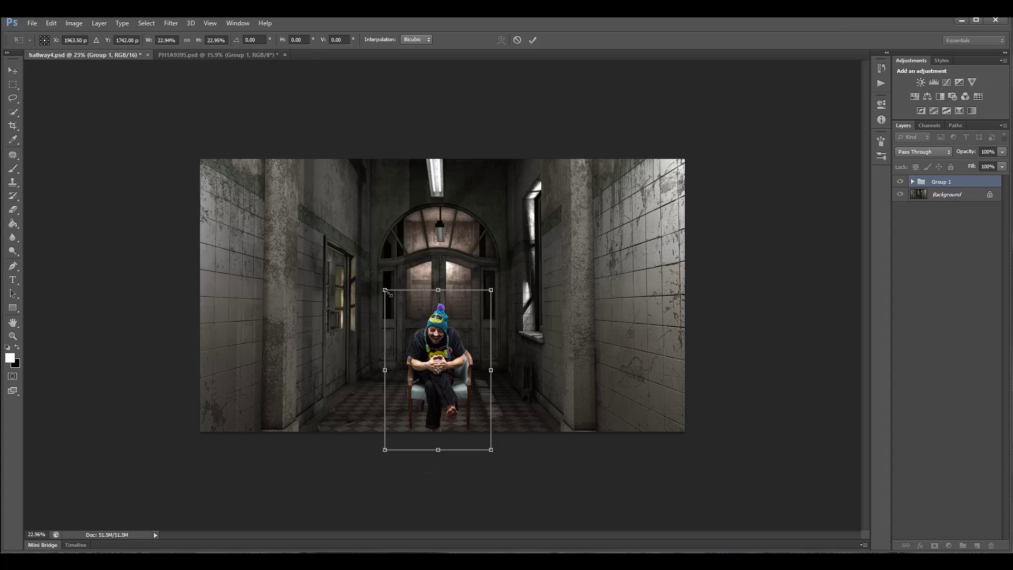
# Step: Scale Group 1 to about 31%, place the chair at the lower edge of the hallway image, and apply the transform
pyautogui.moveTo(387, 292); pyautogui.dragTo(443, 348)
pyautogui.moveTo(360, 477); pyautogui.dragTo(373, 457)
pyautogui.moveTo(448, 306); pyautogui.dragTo(461, 333)
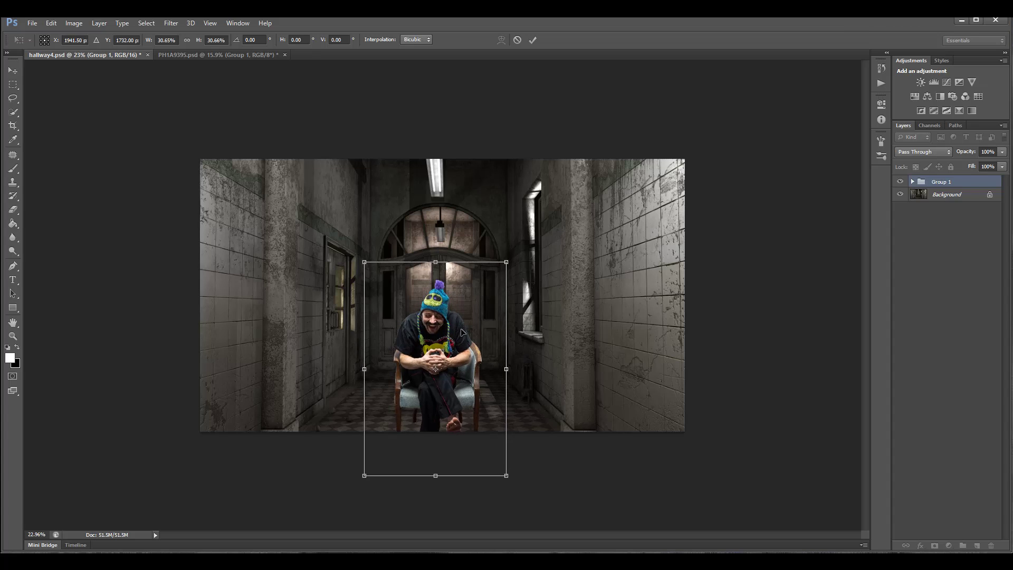
pyautogui.press('Return')
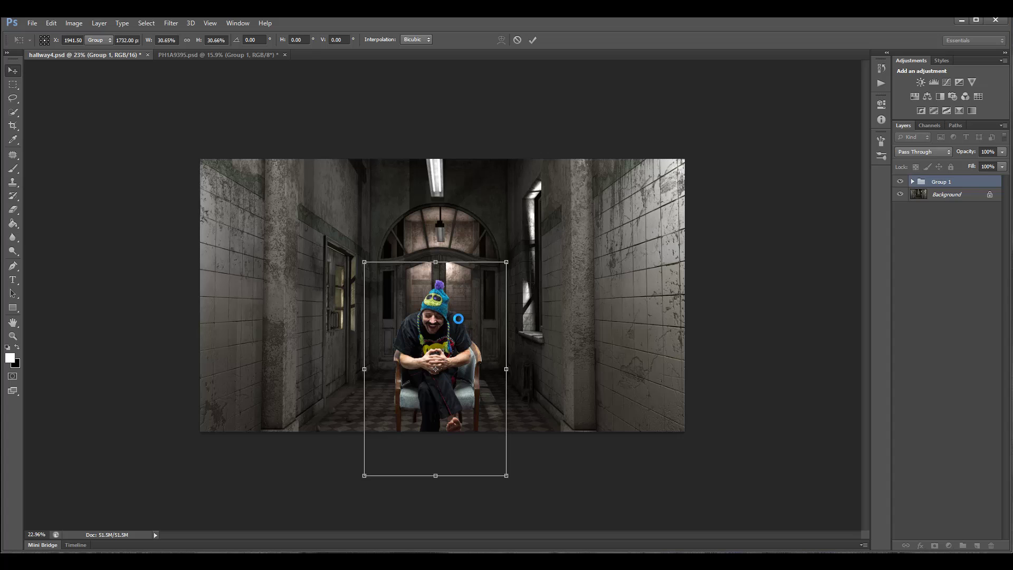
pyautogui.moveTo(440, 327); pyautogui.dragTo(441, 325)
# Step: Examine how the seated man fits the hallway, from the whole scene to a close view of his hat and face
pyautogui.scroll(2, 451, 377)
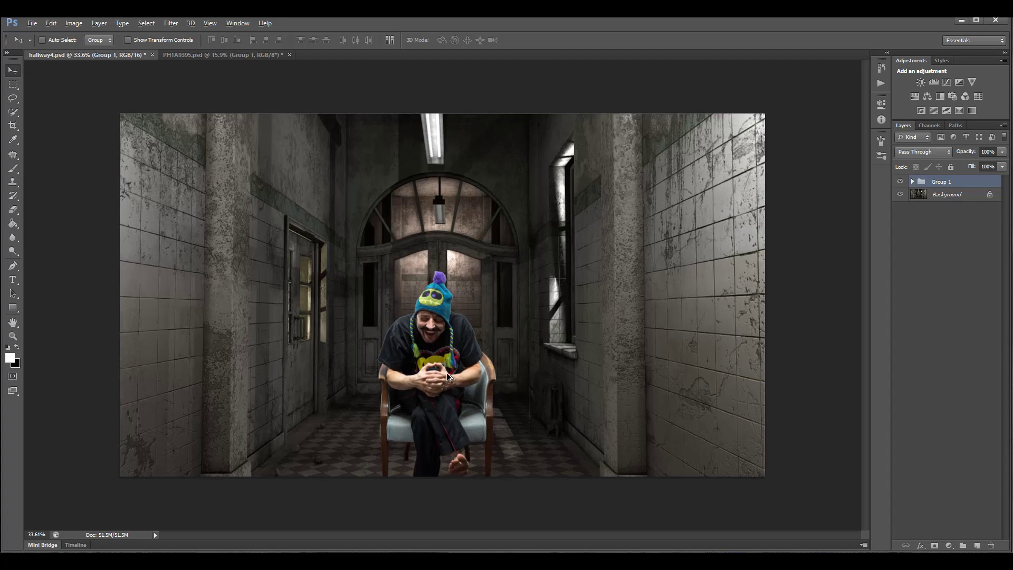
pyautogui.scroll(-3, 452, 364)
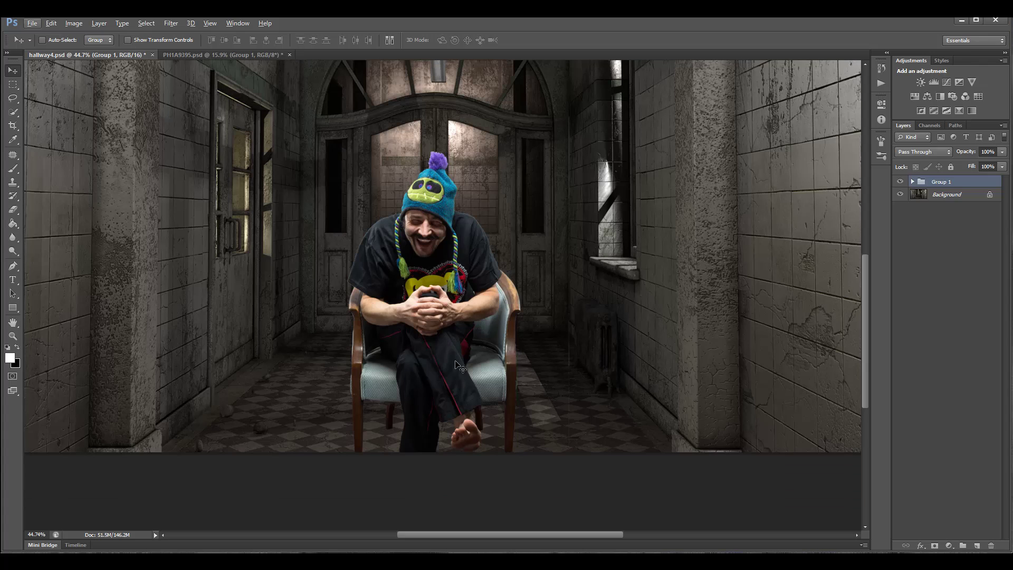
pyautogui.scroll(-2, 457, 347)
pyautogui.scroll(1, 444, 317)
pyautogui.scroll(-1, 428, 279)
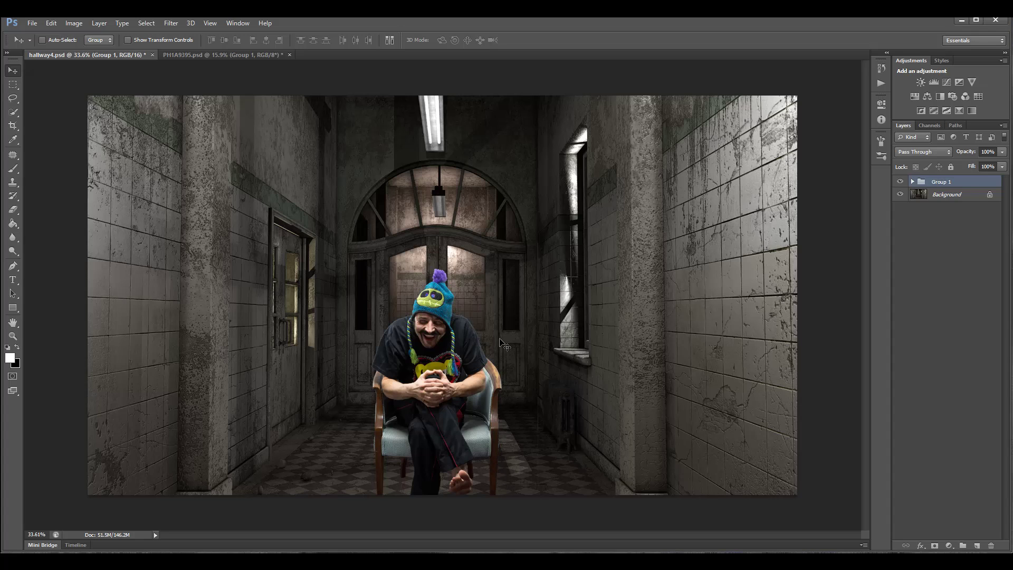
pyautogui.scroll(5, 433, 342)
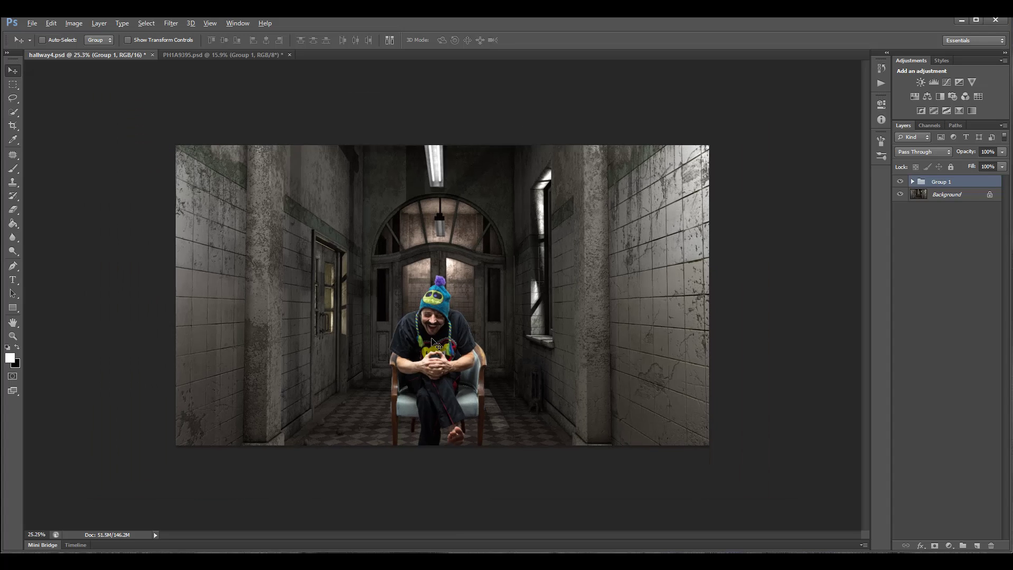
pyautogui.press('alt')
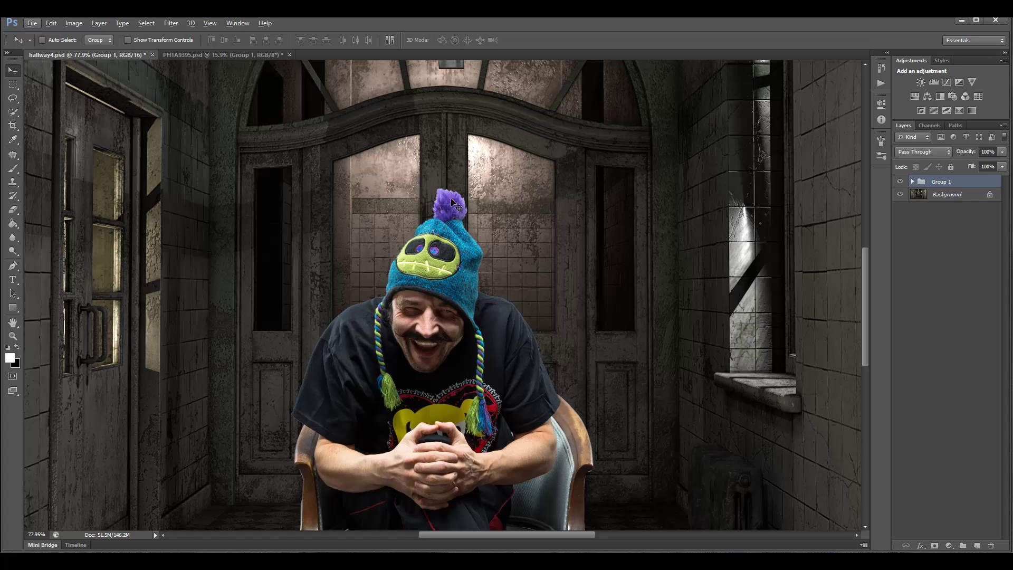
pyautogui.scroll(-5, 479, 256)
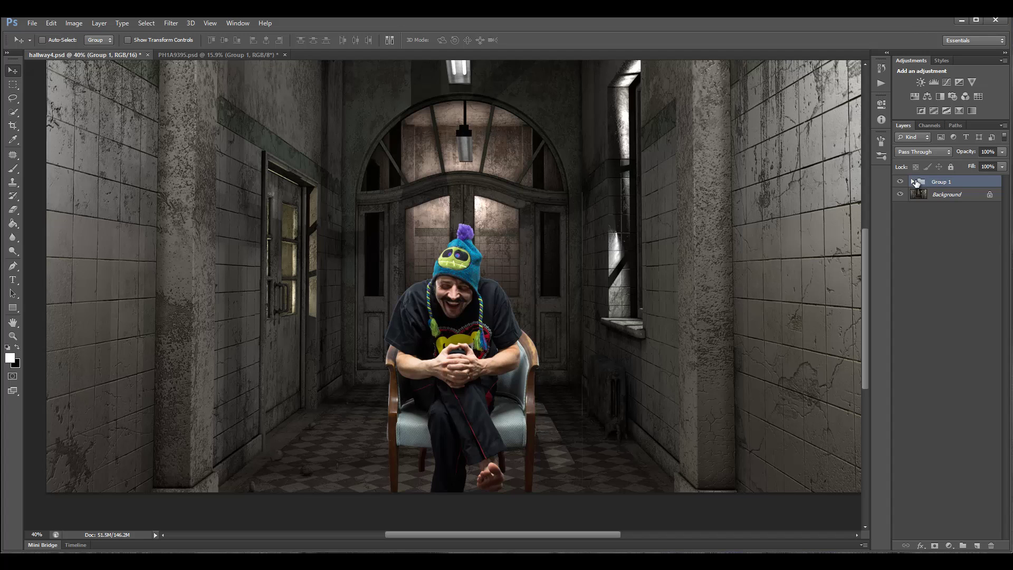
# Step: Expand Group 1 and clip Layer 2 to the layer below it
pyautogui.click(913, 182)
pyautogui.click(973, 198)
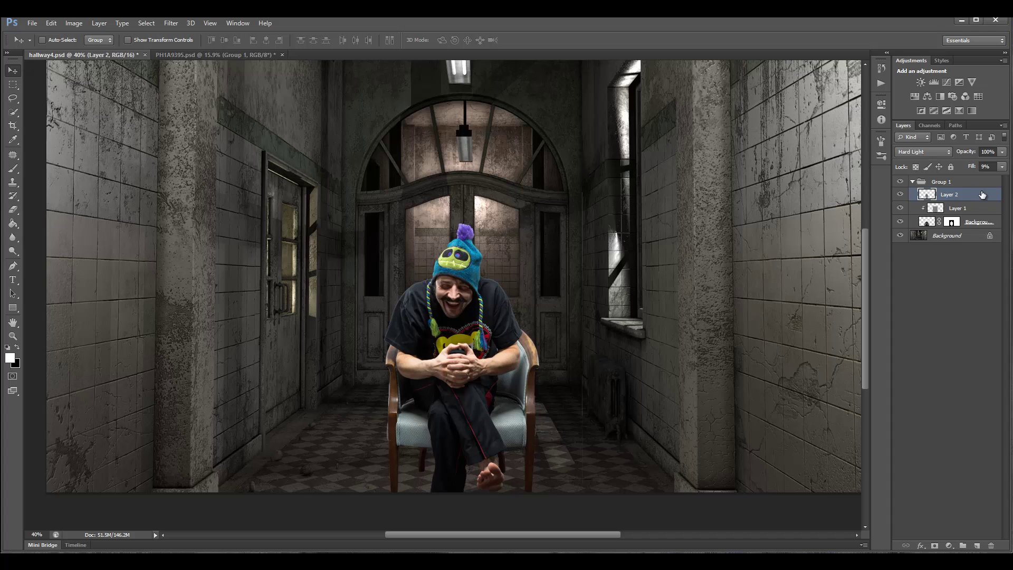
pyautogui.keyDown('alt'); pyautogui.click(984, 197); pyautogui.keyUp('alt')
# Step: Add a Color Balance adjustment clipped above Layer 2 and set its midtones Cyan–Red value to -16
pyautogui.click(949, 546)
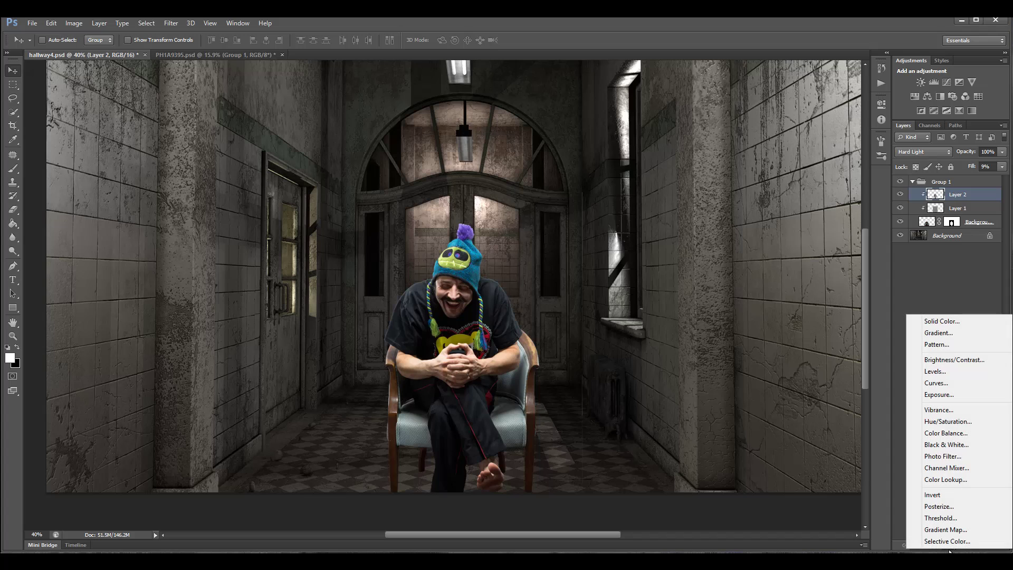
pyautogui.click(959, 434)
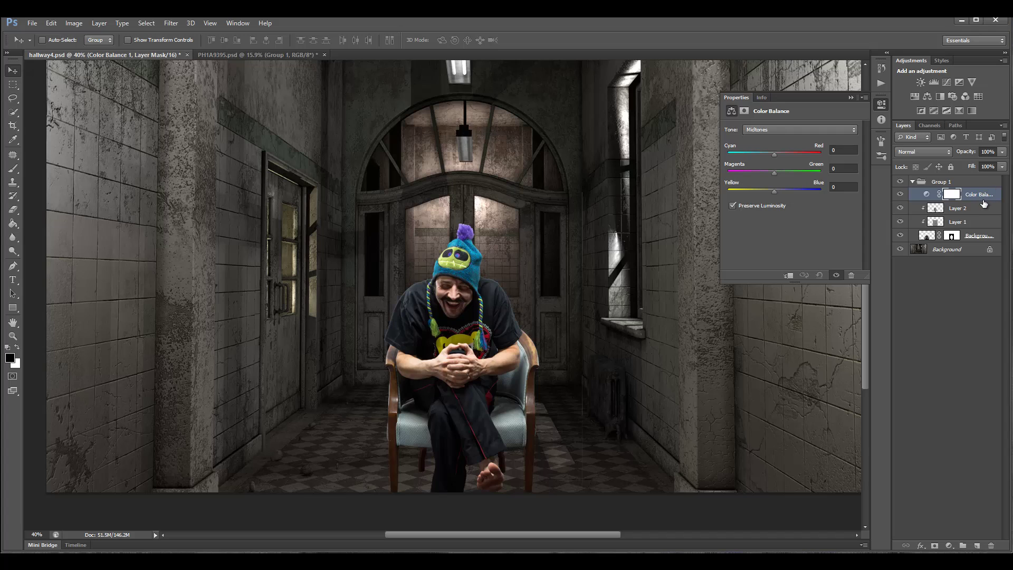
pyautogui.moveTo(982, 201); pyautogui.dragTo(981, 196)
pyautogui.hotkey('ctrl', 'alt', 'g')
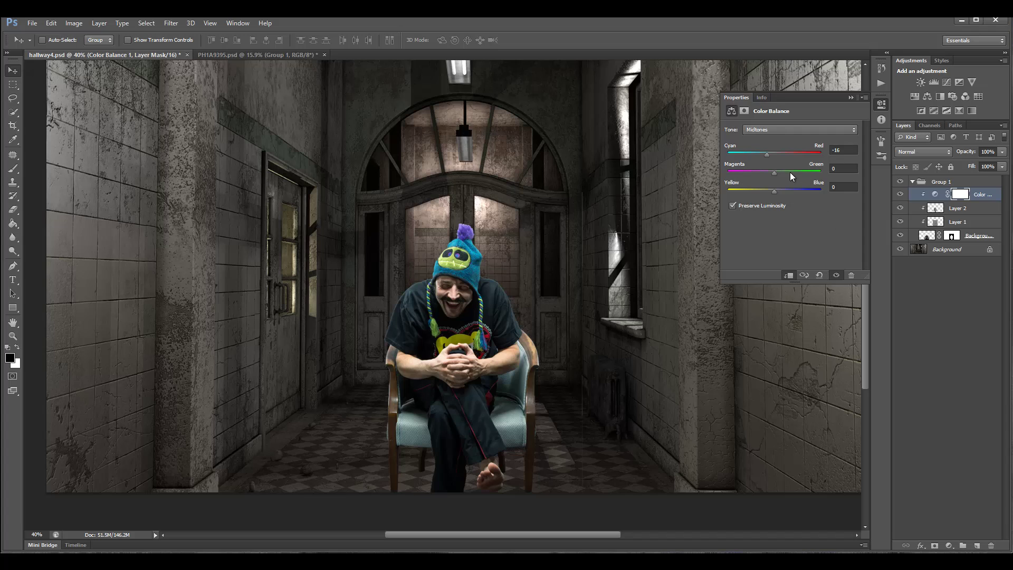
# Step: Adjust the Color Balance shadows to +9 toward red and slightly toward blue, and collapse the adjustment's properties
pyautogui.click(786, 132)
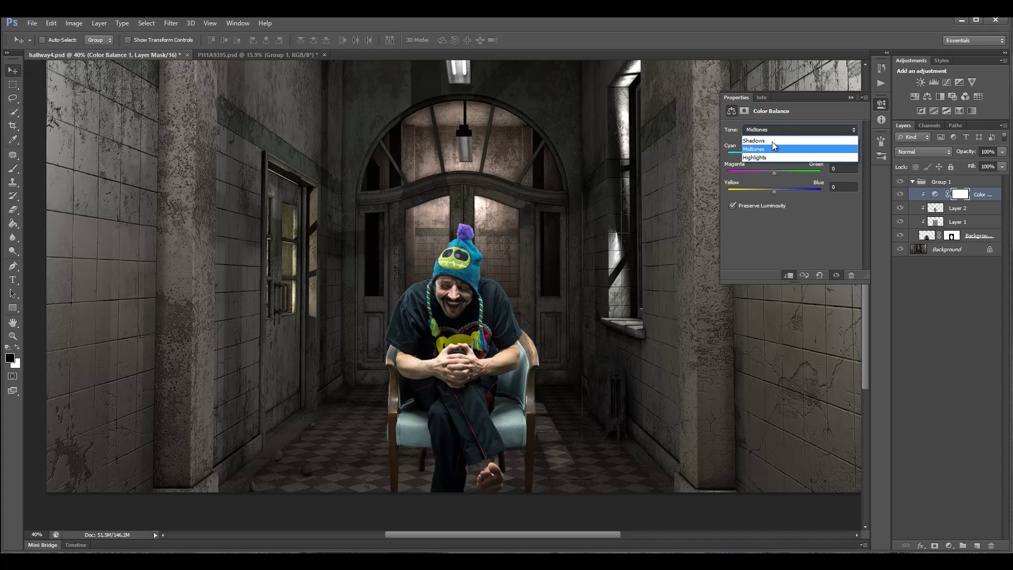
pyautogui.click(786, 139)
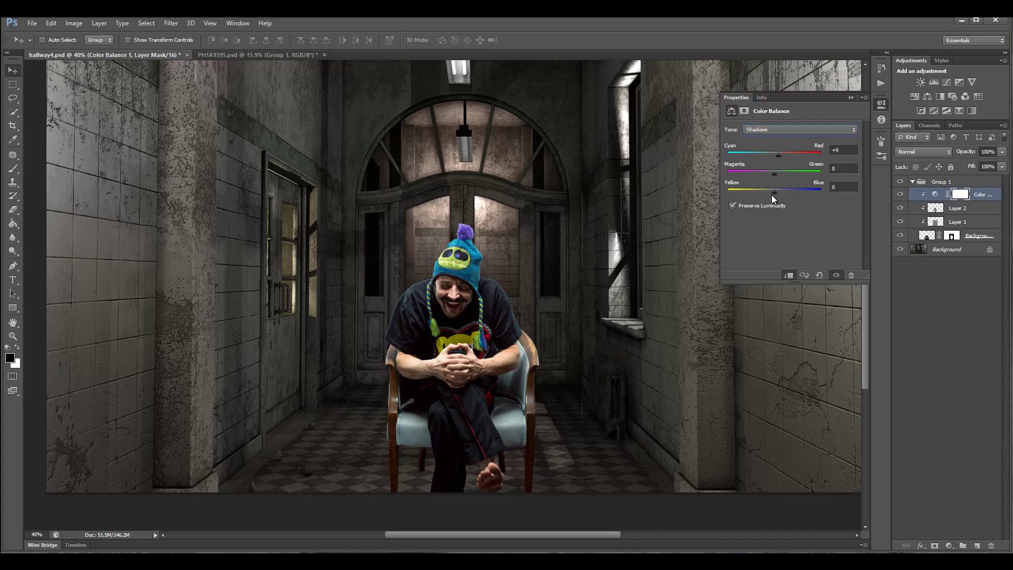
pyautogui.moveTo(777, 194); pyautogui.dragTo(780, 195)
pyautogui.click(882, 104)
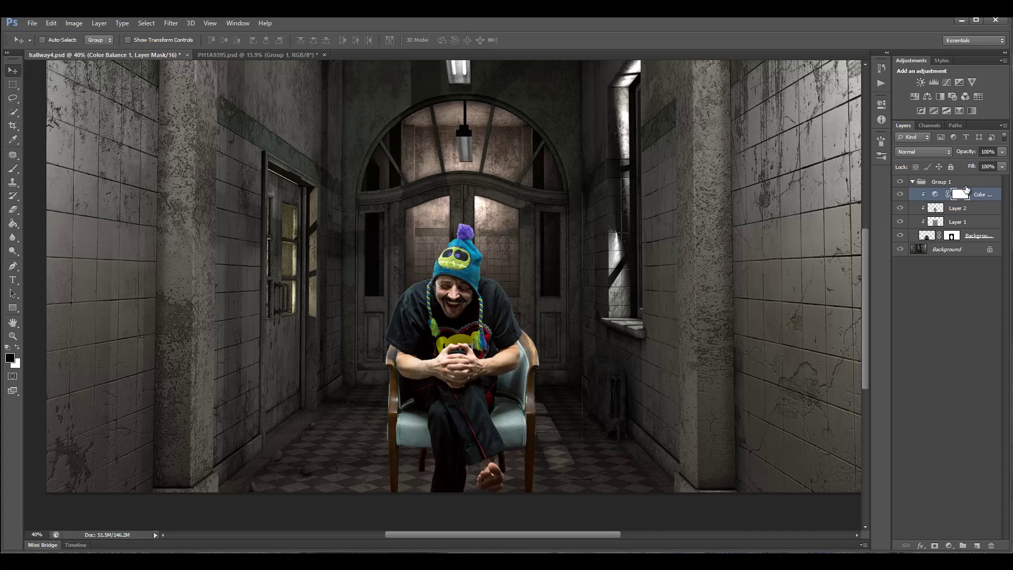
# Step: Add a Black & White adjustment clipped above Color Balance and compare the man with it hidden and shown
pyautogui.click(949, 546)
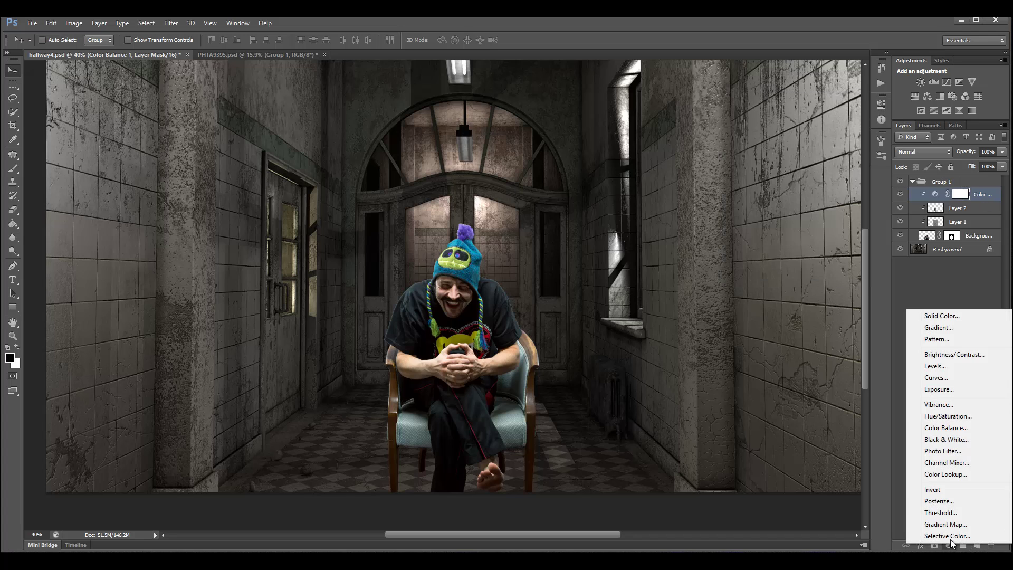
pyautogui.click(961, 440)
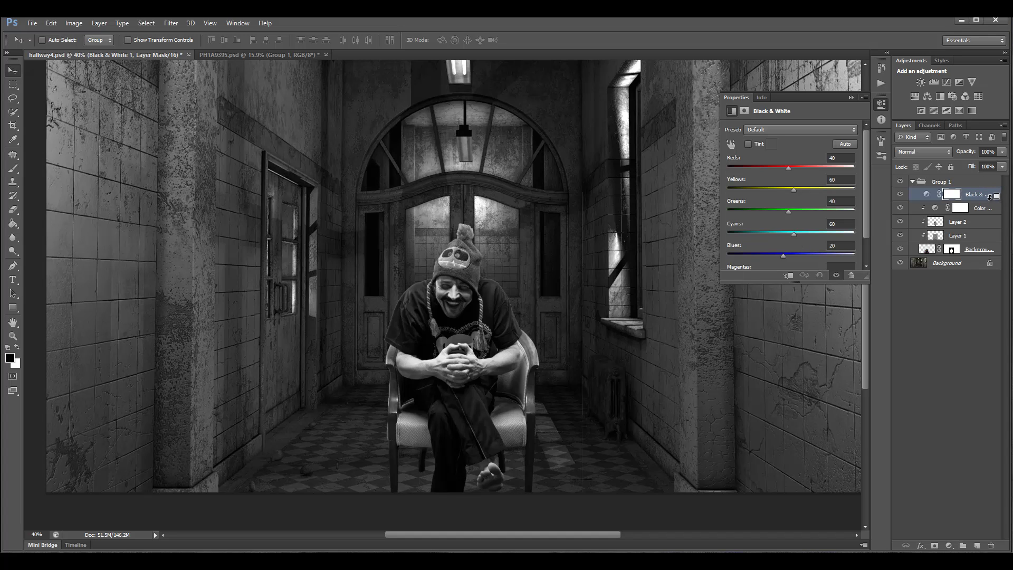
pyautogui.keyDown('alt'); pyautogui.click(990, 197); pyautogui.keyUp('alt')
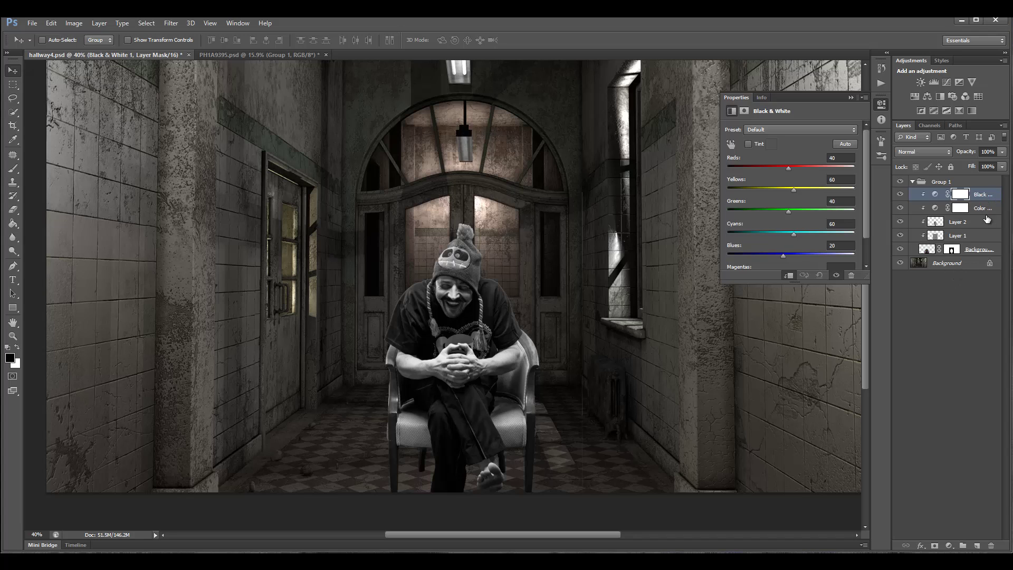
pyautogui.click(901, 195)
pyautogui.click(902, 195)
# Step: Add a Black & White adjustment layer directly above the hallway Background layer
pyautogui.click(967, 265)
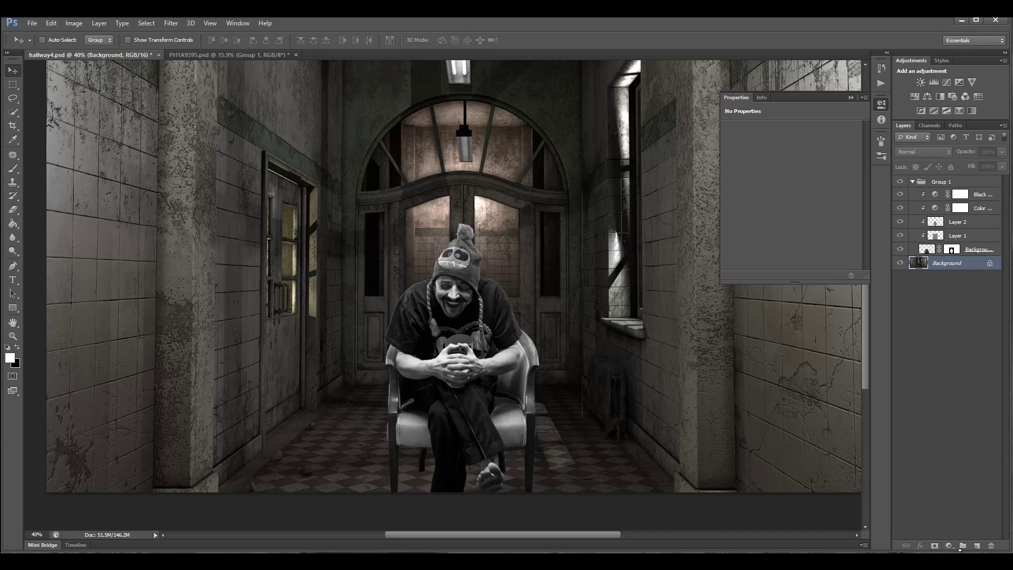
pyautogui.click(949, 546)
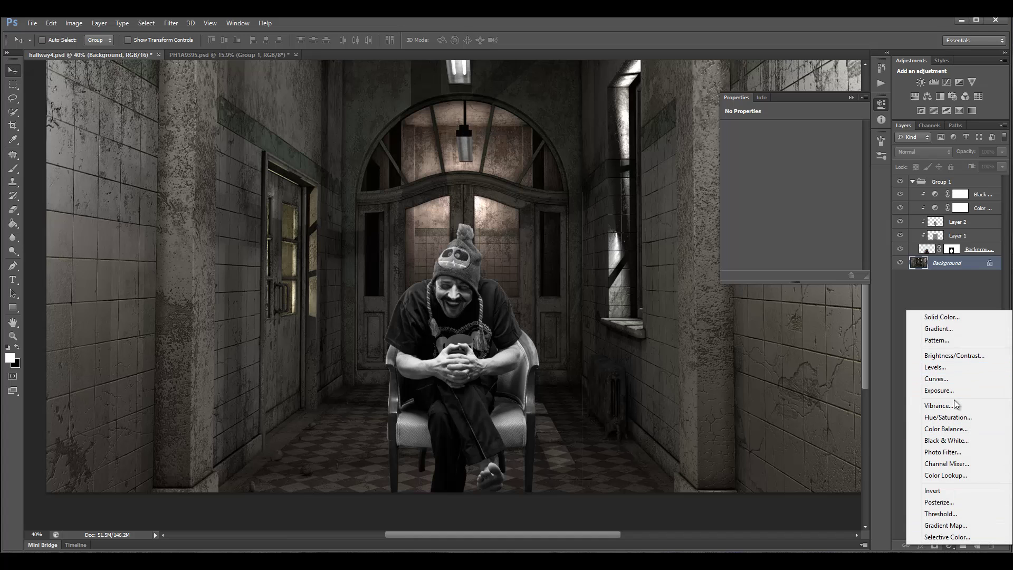
pyautogui.click(964, 441)
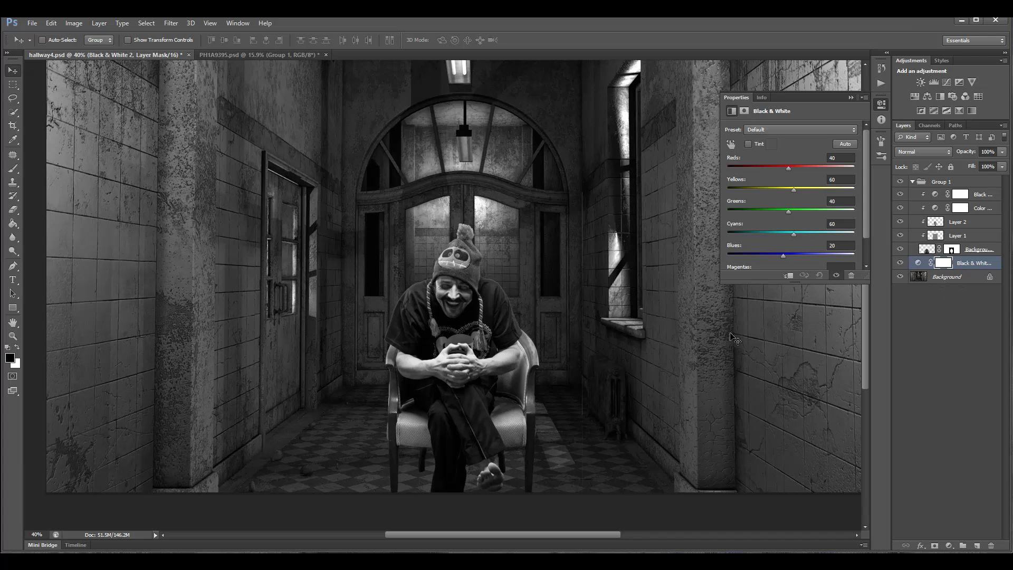
# Step: Add a Curves adjustment above Color Balance in Group 1, keeping it and the Black & White adjustment above it clipped
pyautogui.click(995, 209)
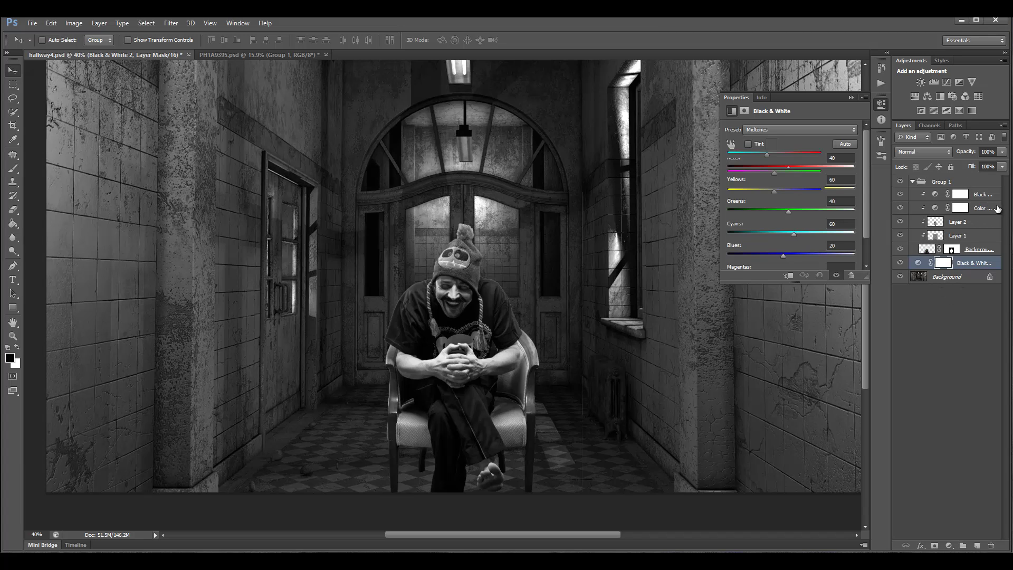
pyautogui.click(949, 545)
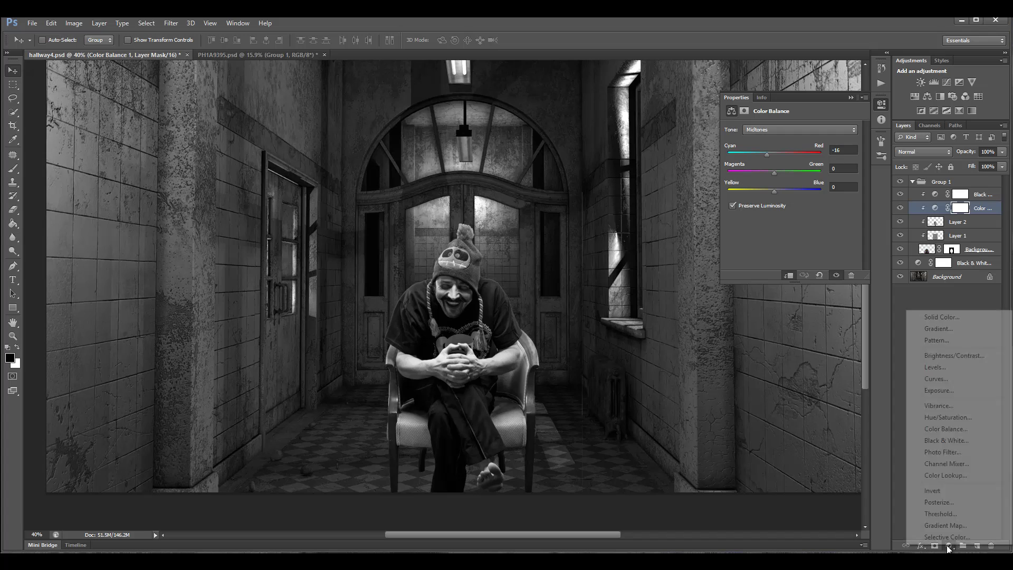
pyautogui.click(964, 378)
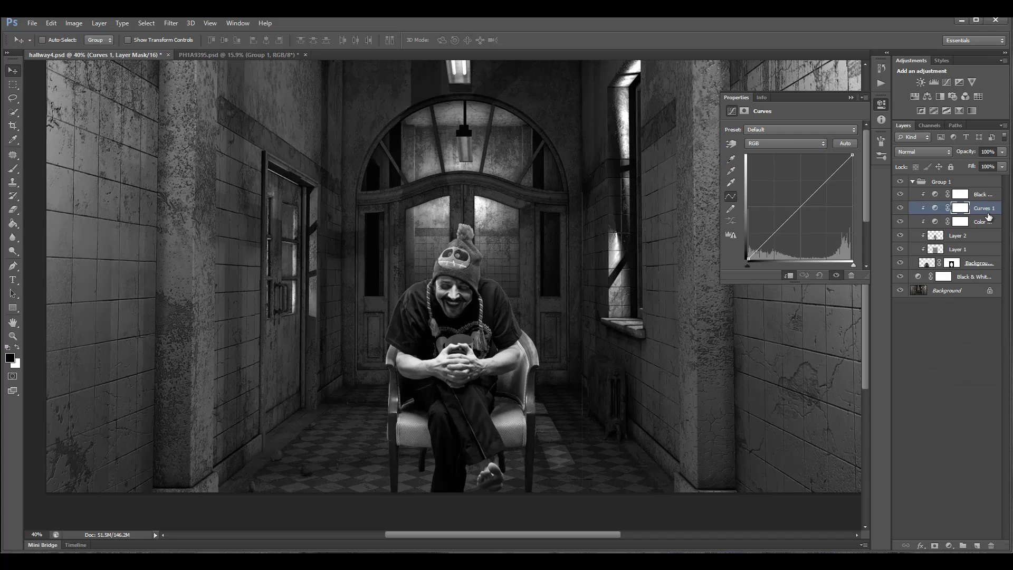
pyautogui.hotkey('ctrl', 'alt', 'g')
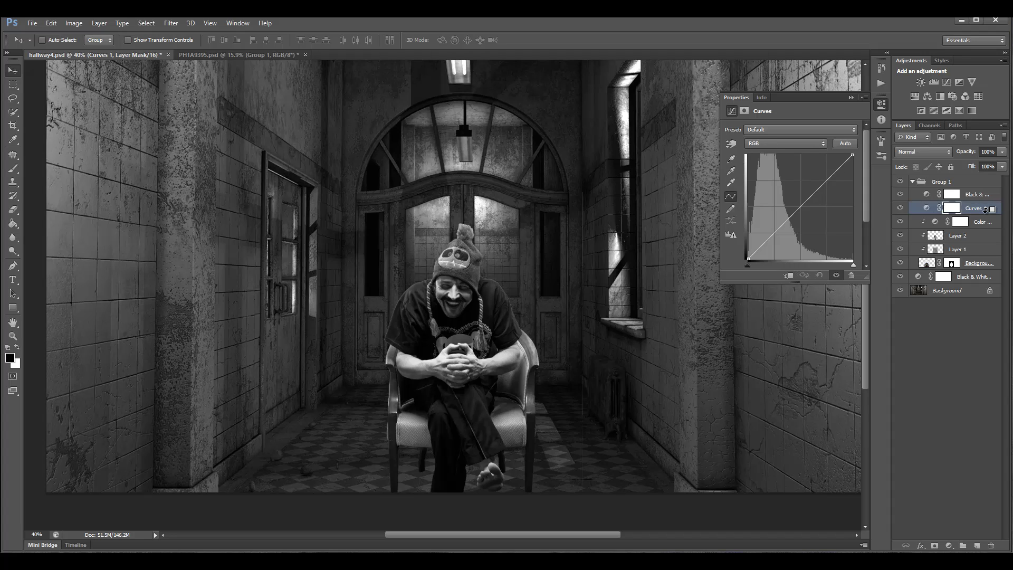
pyautogui.keyDown('alt'); pyautogui.click(985, 210); pyautogui.keyUp('alt')
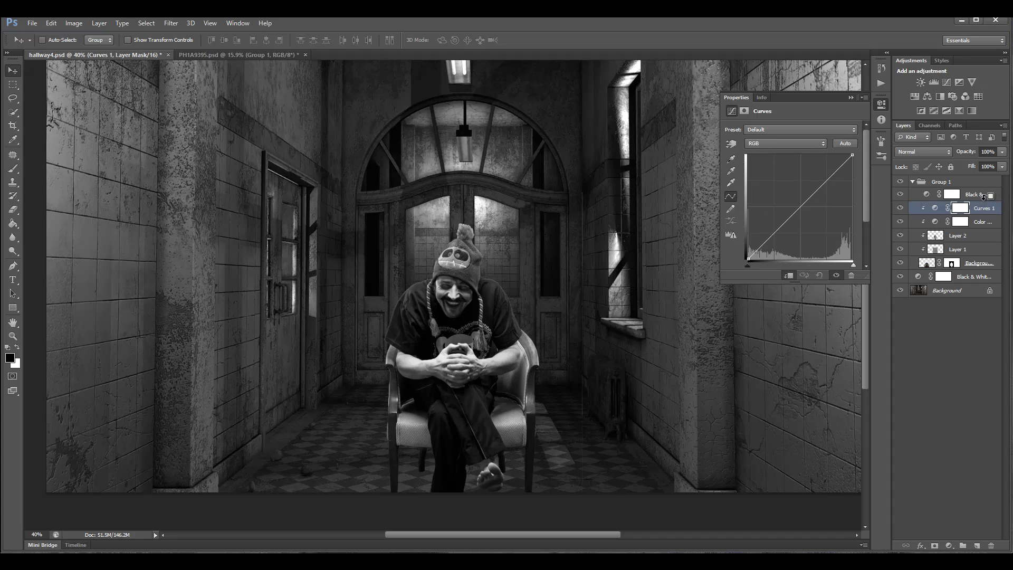
pyautogui.keyDown('alt'); pyautogui.click(983, 196); pyautogui.keyUp('alt')
# Step: Shape the man's RGB curve with three points, slightly lifting the shadows and pulling the upper midtones below the diagonal
pyautogui.moveTo(805, 208)
pyautogui.mouseDown()
pyautogui.moveTo(800, 191)
pyautogui.moveTo(813, 196)
pyautogui.mouseUp()
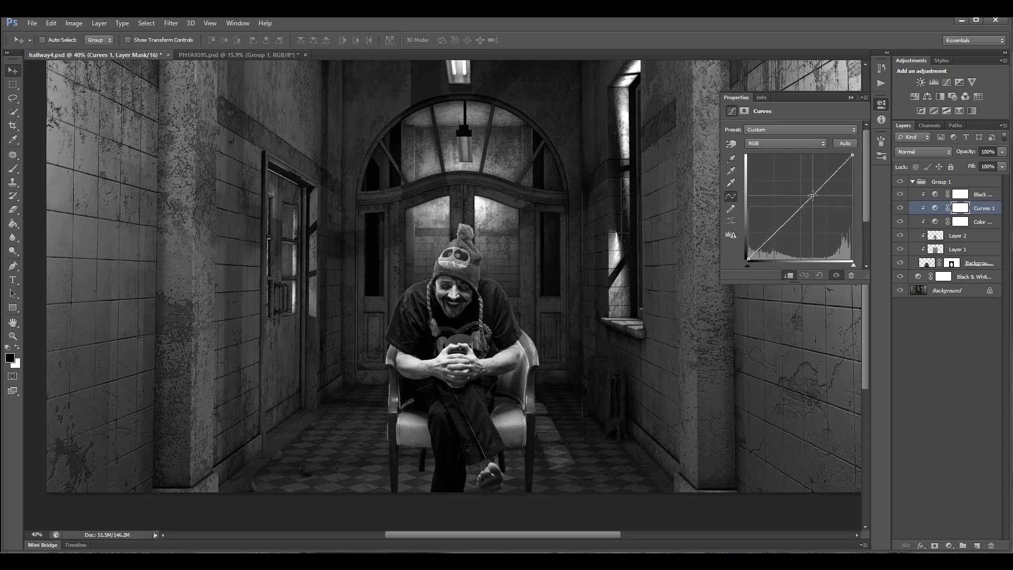
pyautogui.moveTo(847, 165); pyautogui.dragTo(846, 164)
pyautogui.click(778, 233)
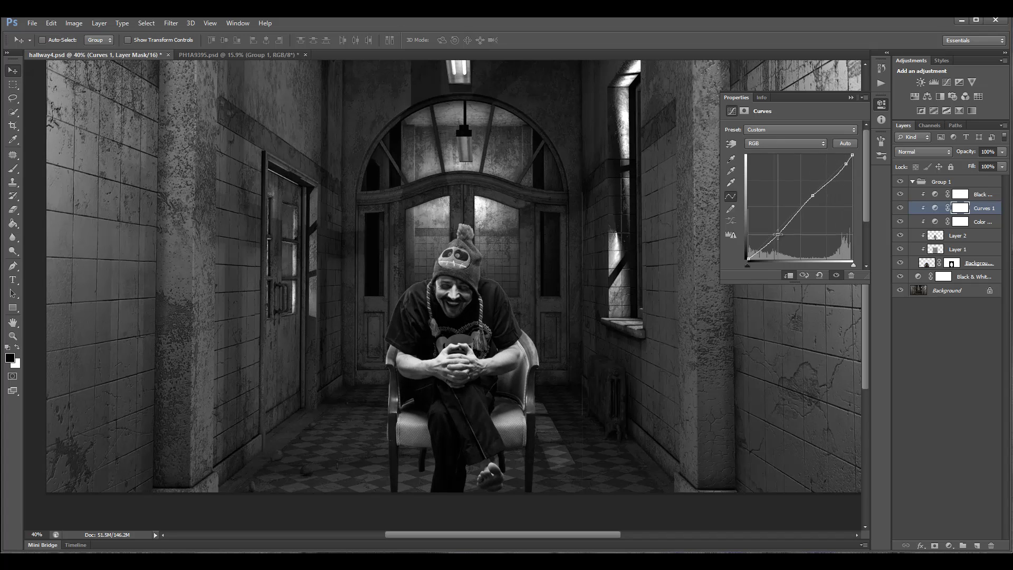
pyautogui.moveTo(778, 233); pyautogui.dragTo(775, 230)
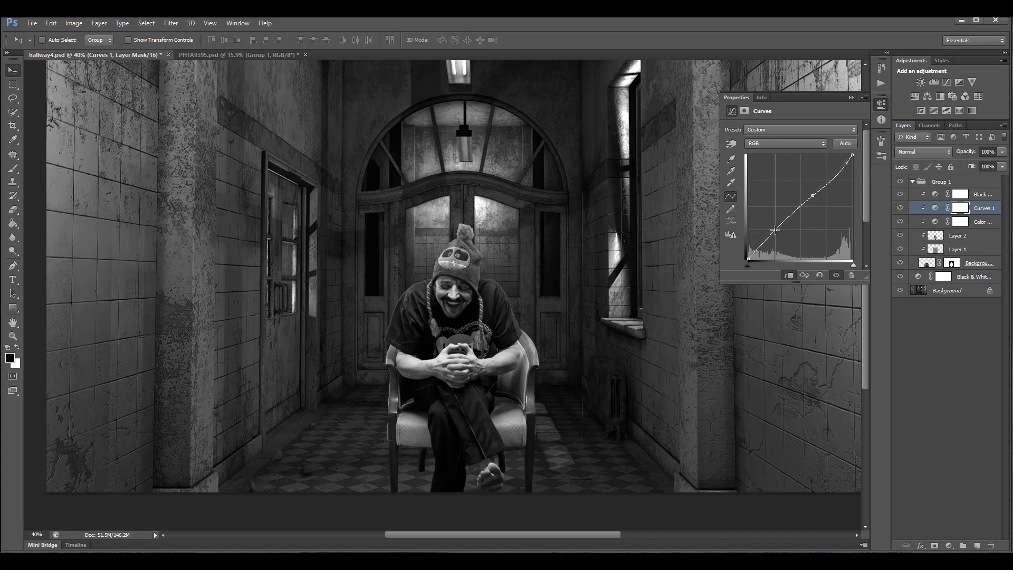
pyautogui.moveTo(815, 195)
pyautogui.mouseDown()
pyautogui.moveTo(789, 185)
pyautogui.moveTo(810, 203)
pyautogui.mouseUp()
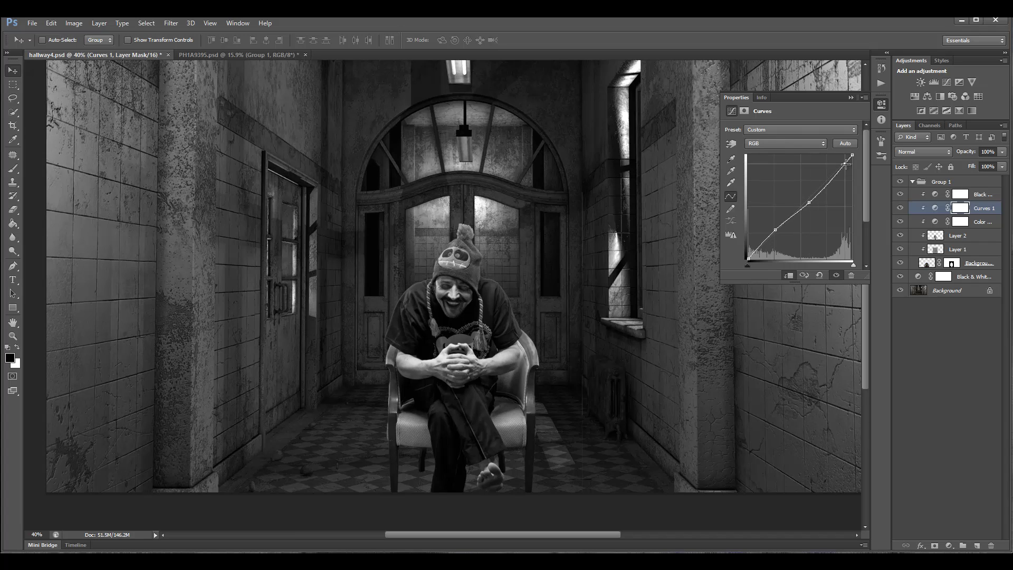
# Step: Hide both Black & White adjustments and set the Color Balance shadows to +3 Magenta–Green and +3 Yellow–Blue
pyautogui.click(900, 195)
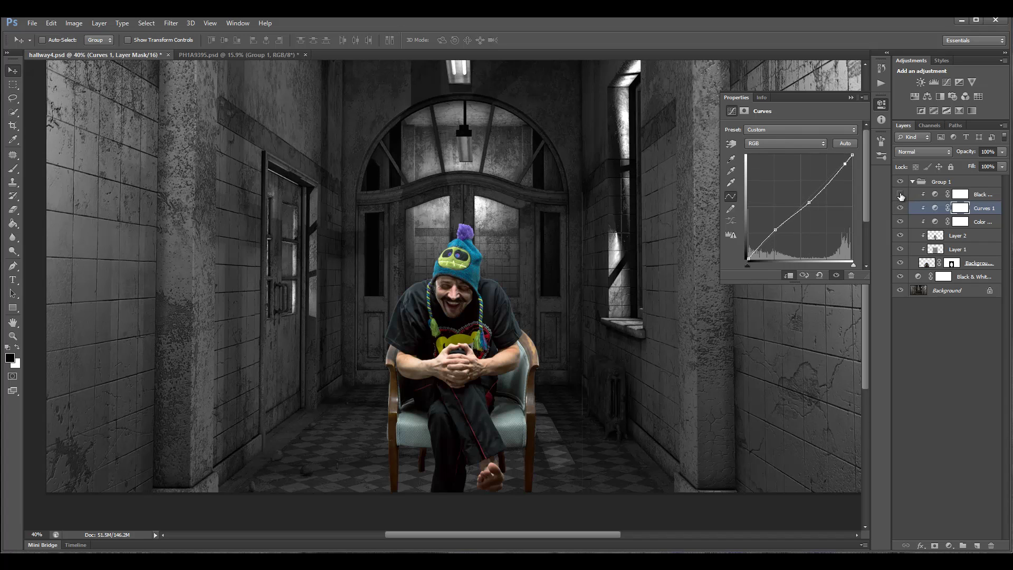
pyautogui.click(901, 277)
pyautogui.click(986, 222)
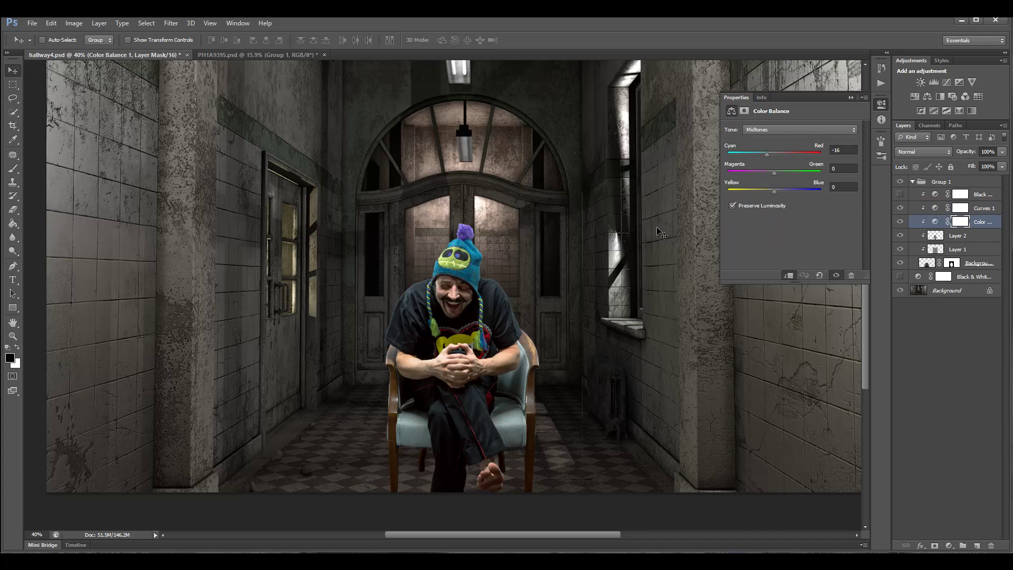
pyautogui.click(790, 133)
pyautogui.click(780, 140)
pyautogui.moveTo(779, 154)
pyautogui.mouseDown()
pyautogui.moveTo(761, 155)
pyautogui.moveTo(782, 159)
pyautogui.mouseUp()
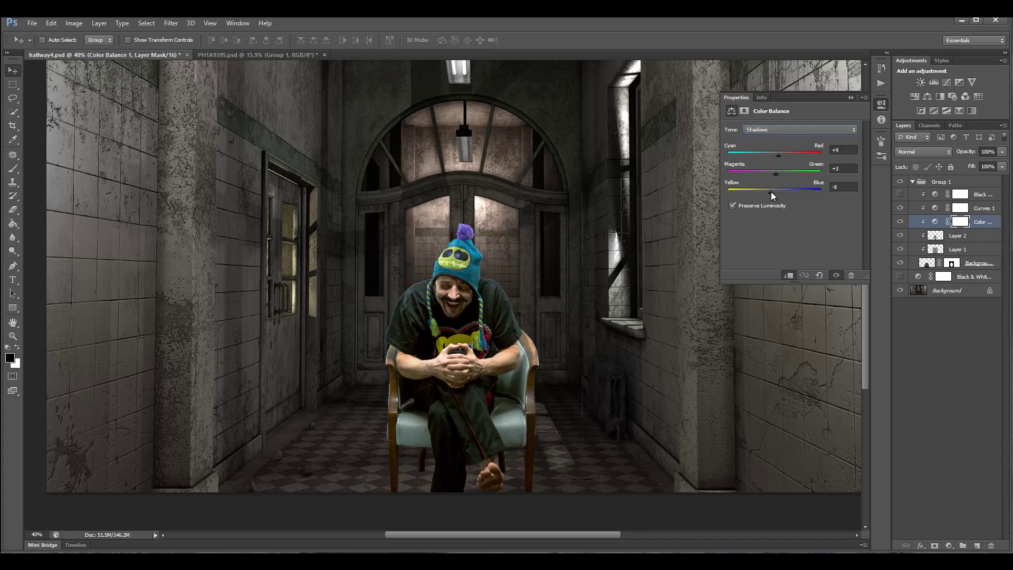
# Step: Set the Color Balance midtones to -12 Cyan–Red, -3 Magenta–Green and +8 Yellow–Blue
pyautogui.click(790, 131)
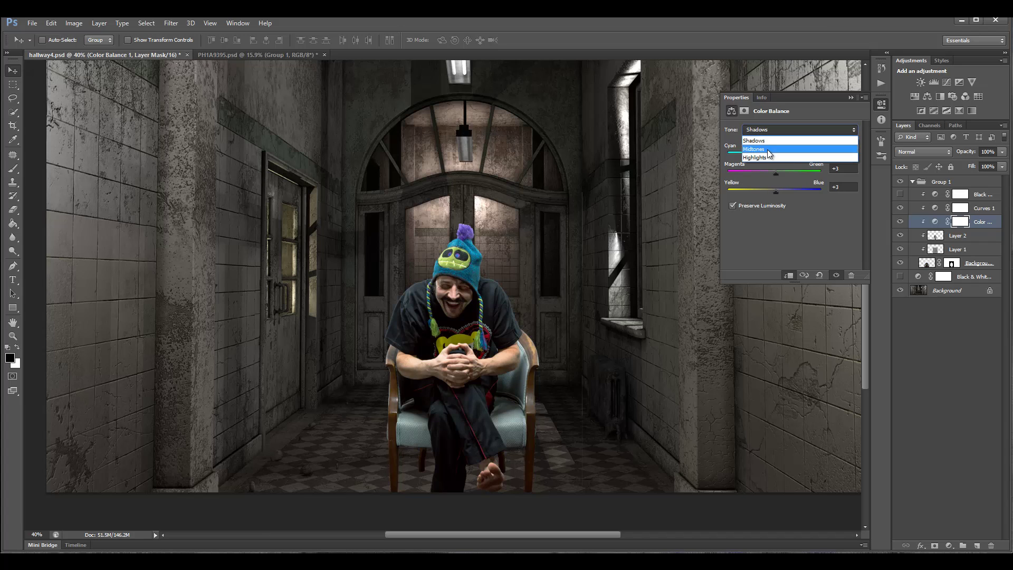
pyautogui.click(781, 143)
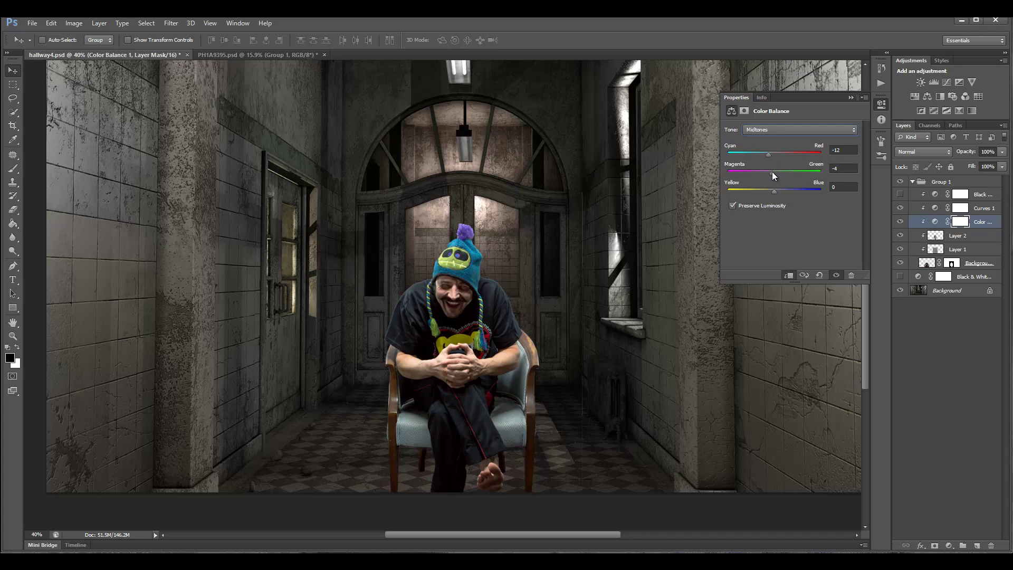
pyautogui.moveTo(775, 194); pyautogui.dragTo(782, 192)
# Step: Shift the Color Balance highlights to about -16 Cyan–Red and +8 Magenta–Green, and collapse the adjustment's properties
pyautogui.click(828, 131)
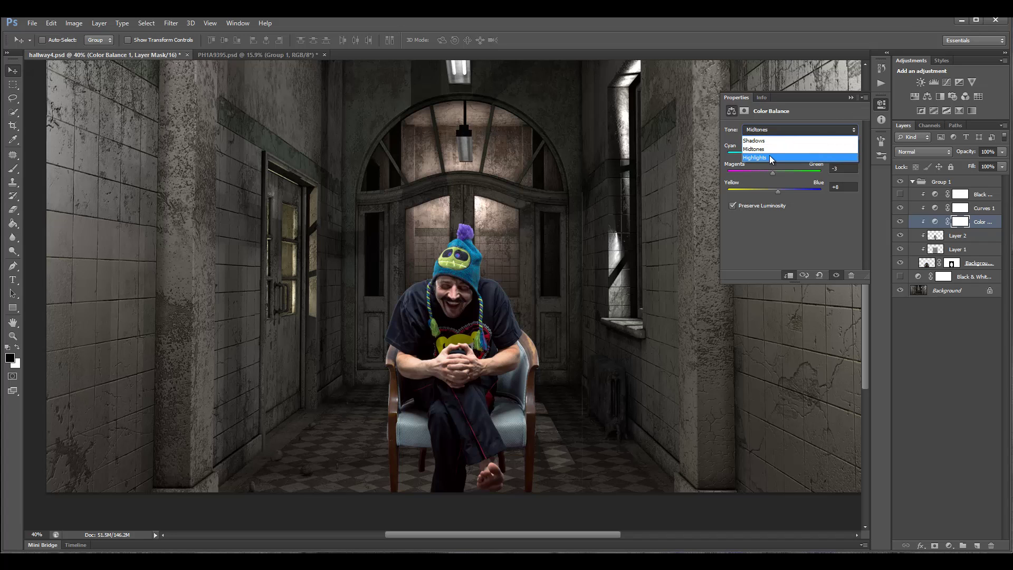
pyautogui.click(771, 157)
pyautogui.moveTo(774, 153); pyautogui.dragTo(776, 177)
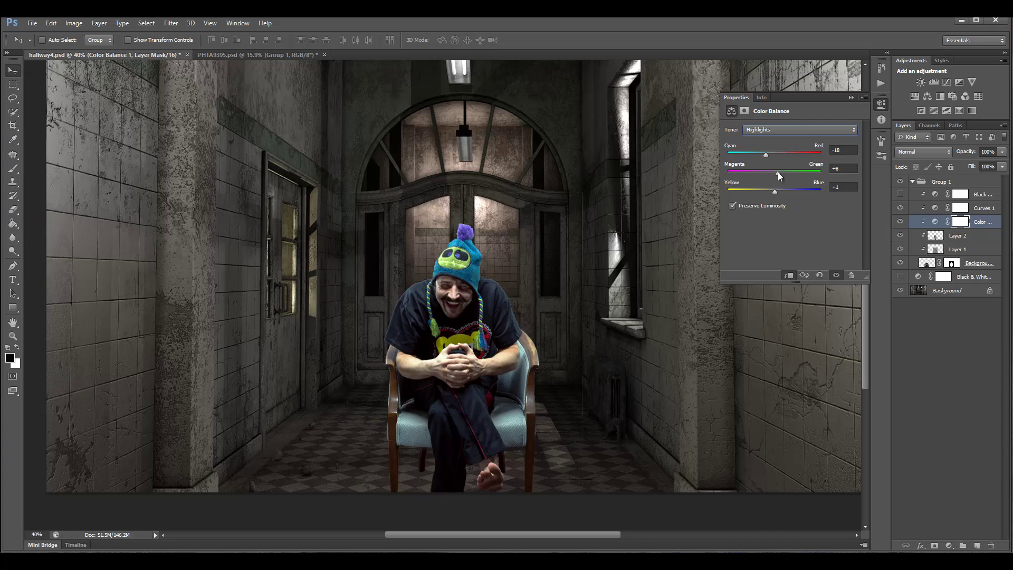
pyautogui.click(881, 104)
# Step: Compare the man with the Color Balance adjustment hidden and shown
pyautogui.click(900, 222)
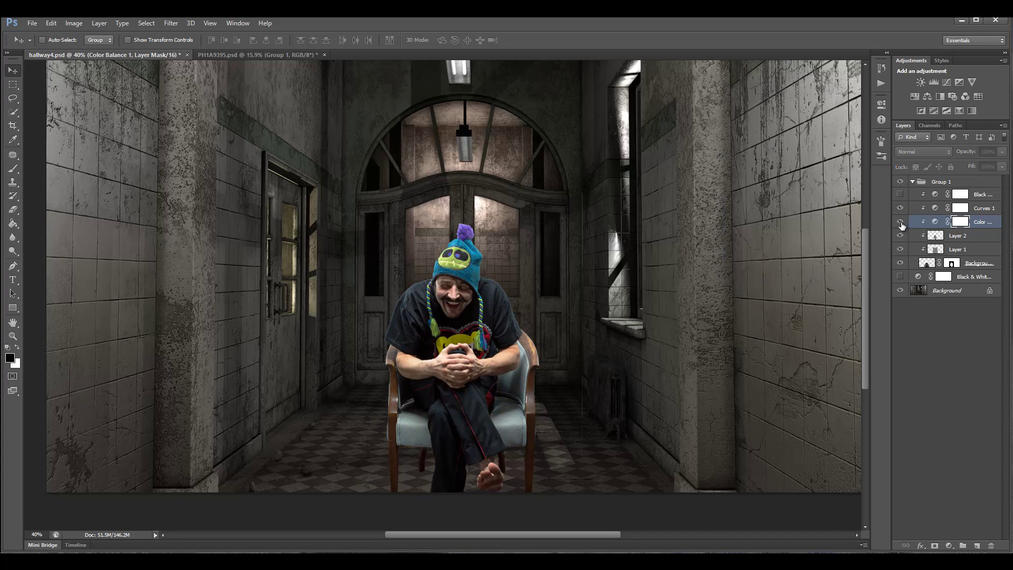
pyautogui.click(901, 222)
pyautogui.click(901, 223)
pyautogui.click(901, 222)
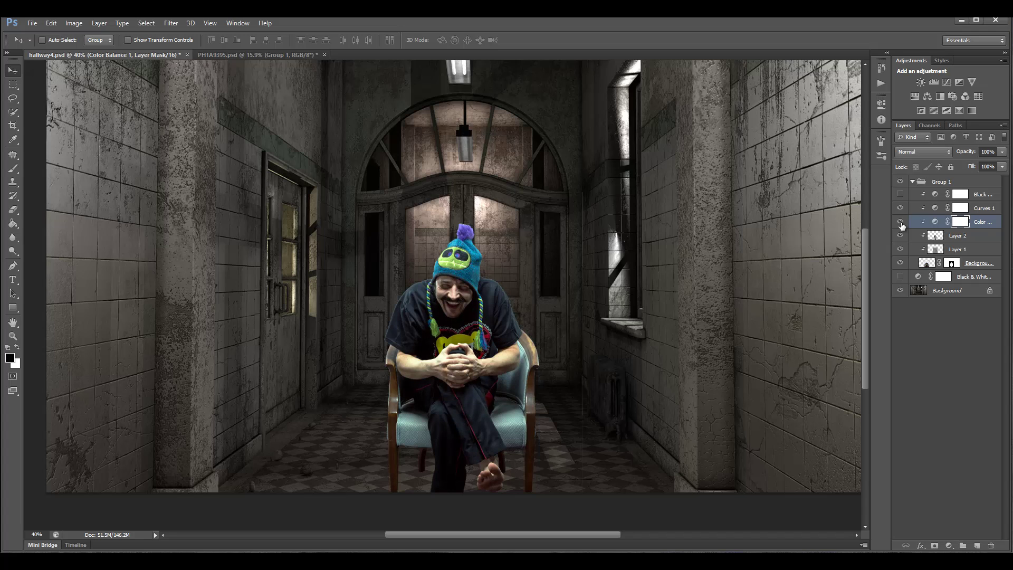
# Step: Show the Black & White adjustment clipped to the man again and reduce its fill to 8%
pyautogui.click(996, 210)
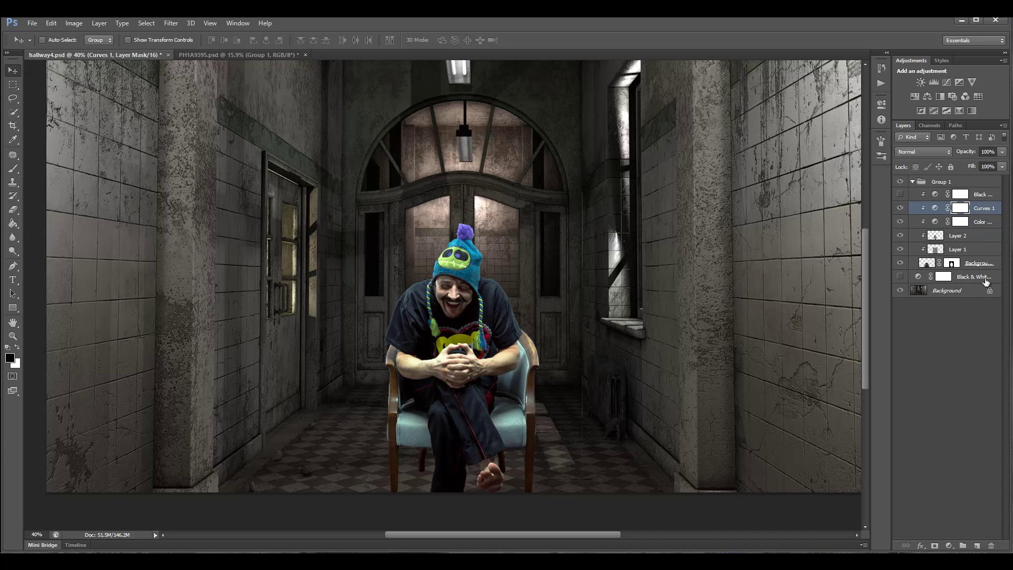
pyautogui.click(987, 195)
pyautogui.click(900, 194)
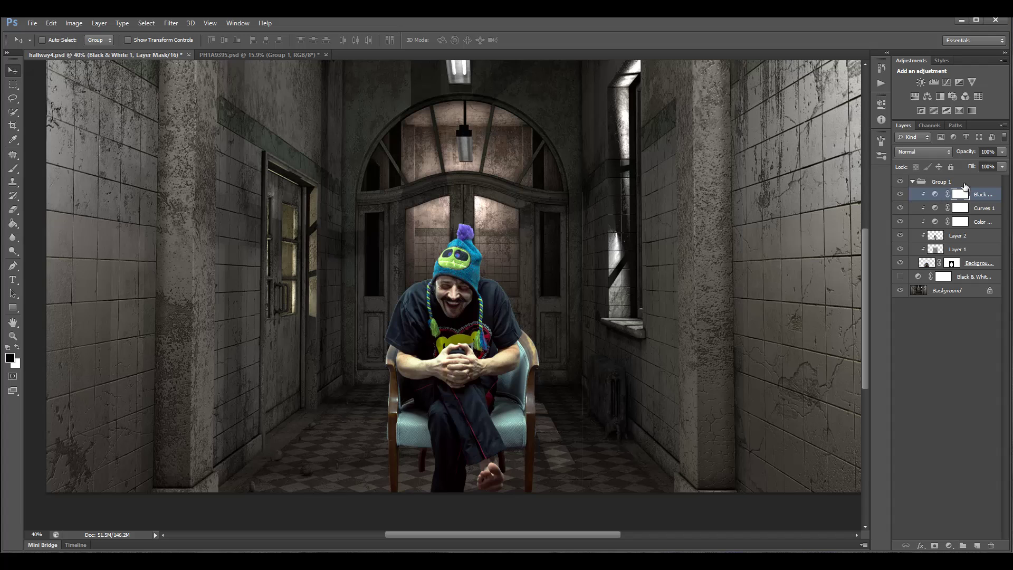
pyautogui.click(1002, 167)
pyautogui.moveTo(999, 178); pyautogui.dragTo(954, 184)
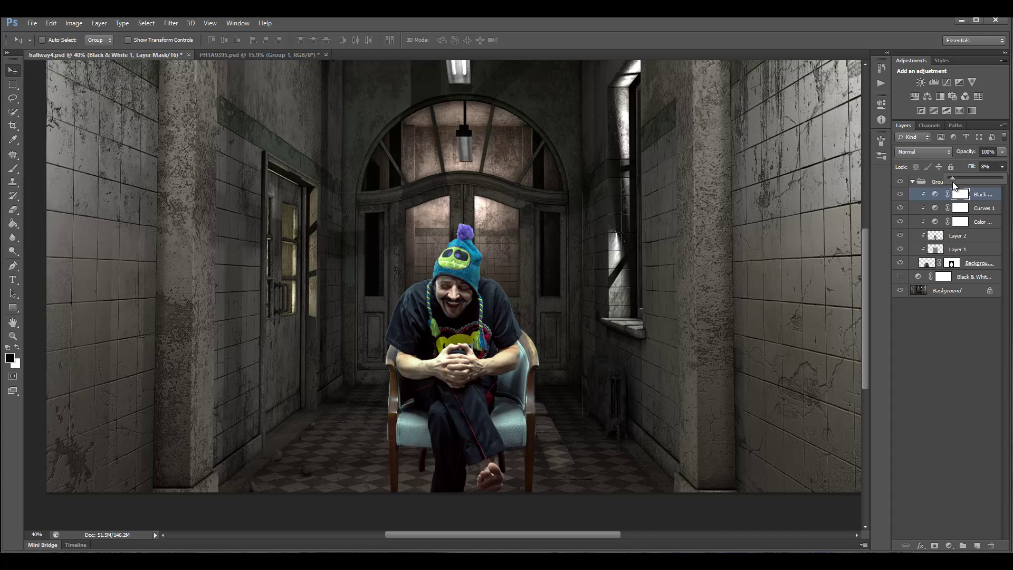
pyautogui.click(538, 294)
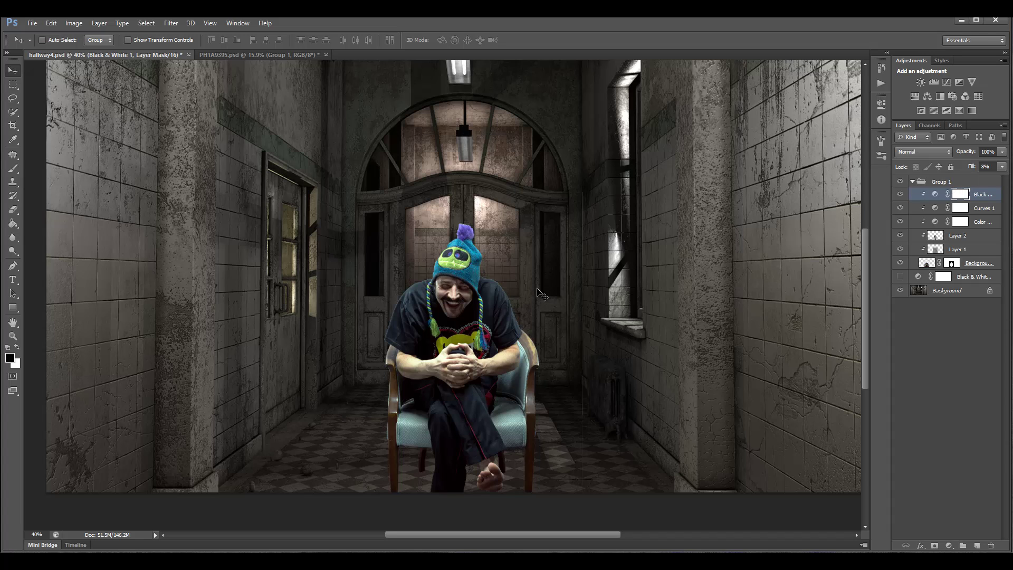
# Step: Refine the man's Curves adjustment by lowering the shadow point and fine-tuning the midtone and highlight points, and collapse its properties
pyautogui.scroll(-3, 531, 288)
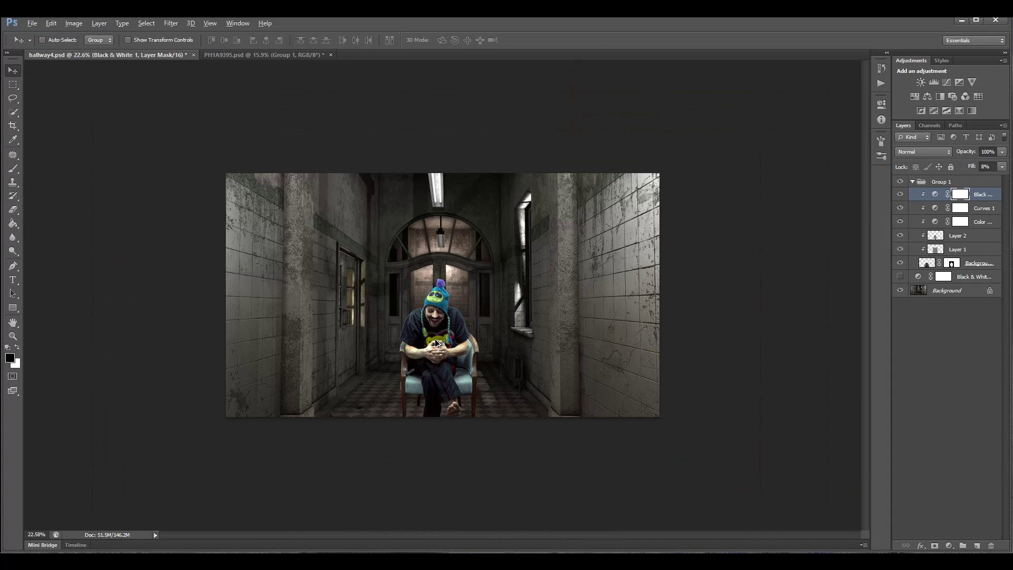
pyautogui.scroll(2, 436, 343)
pyautogui.scroll(7, 436, 343)
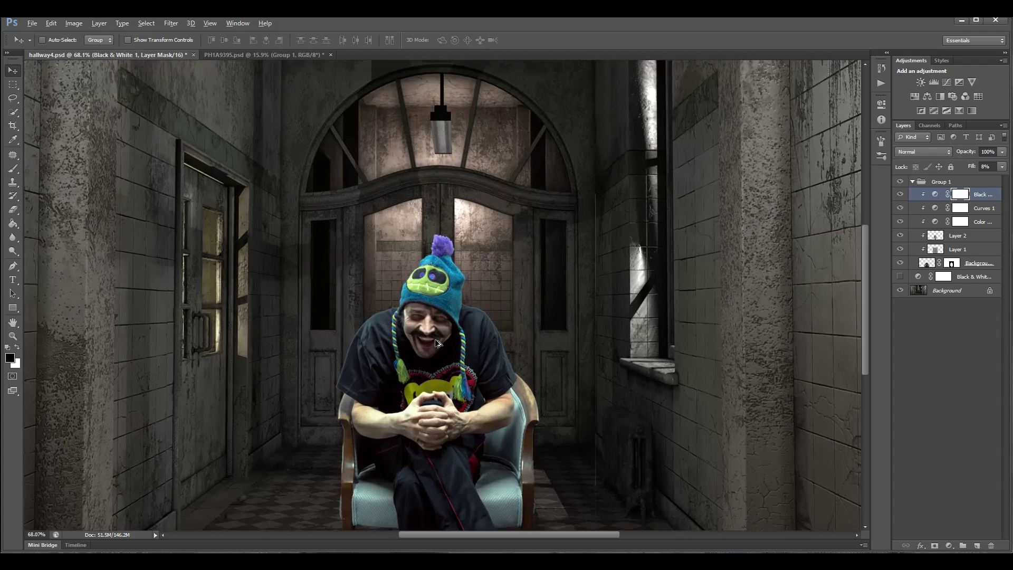
pyautogui.scroll(-2, 436, 344)
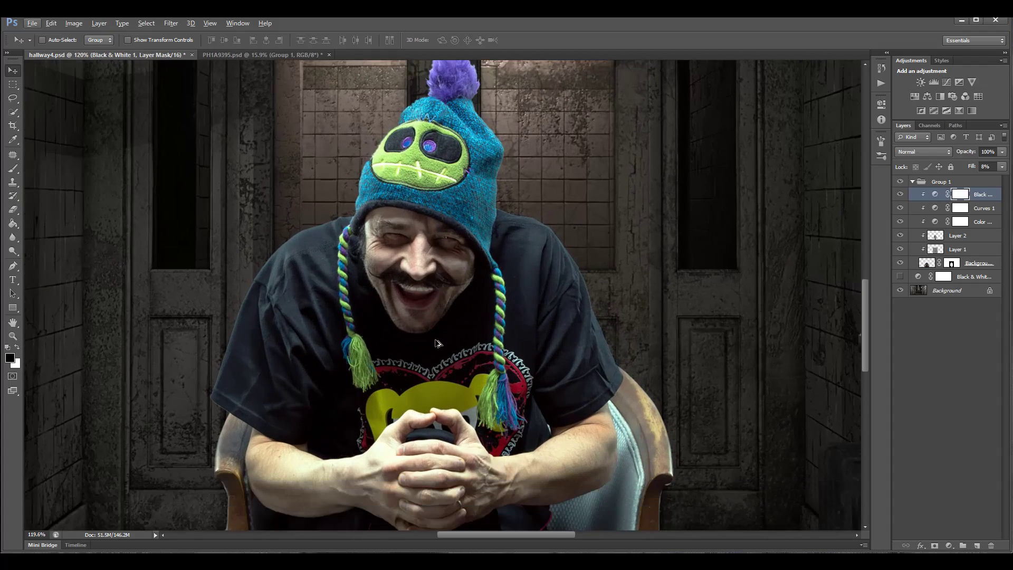
pyautogui.scroll(1, 436, 343)
pyautogui.scroll(-3, 436, 343)
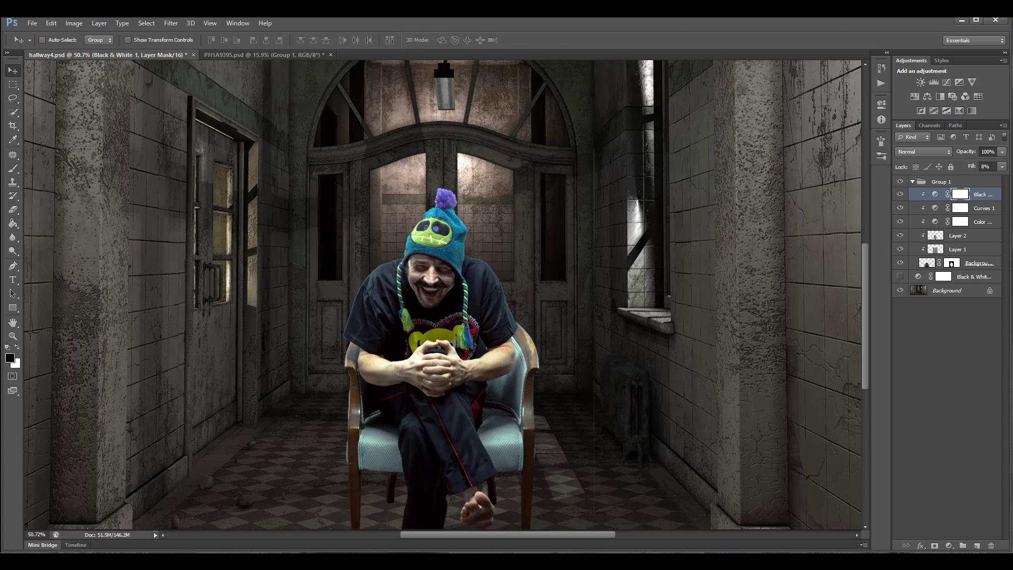
pyautogui.click(985, 212)
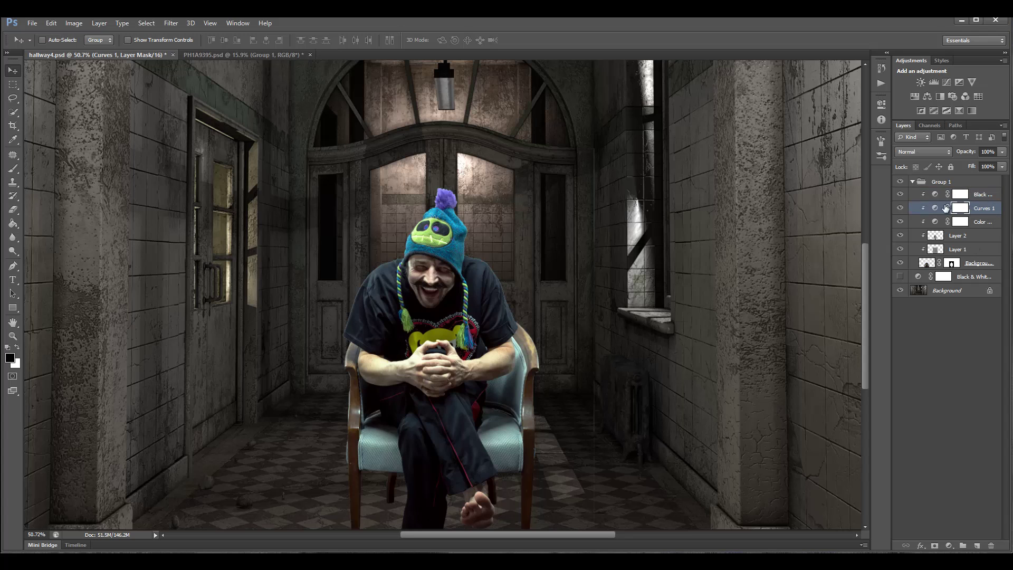
pyautogui.click(990, 226)
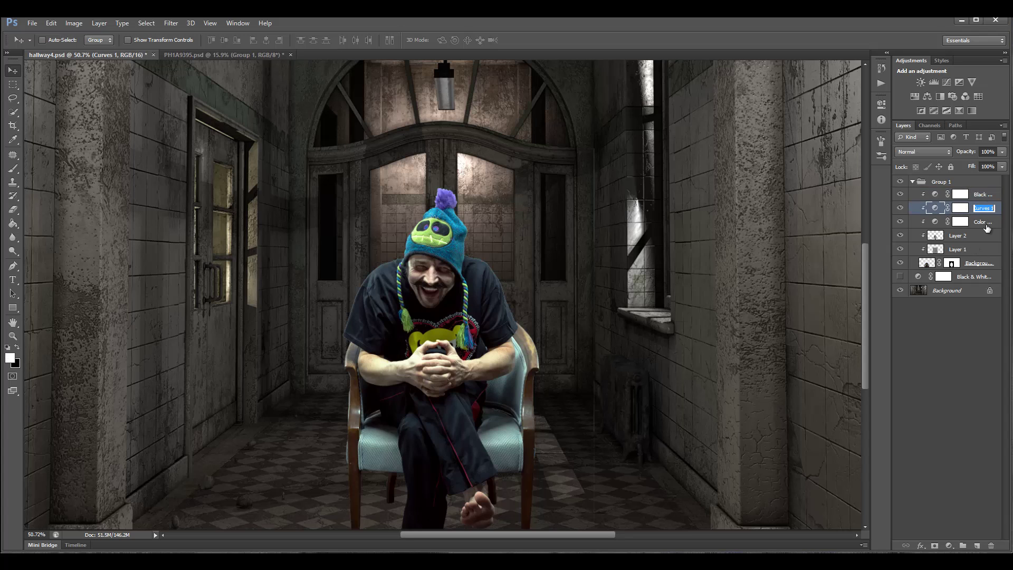
pyautogui.doubleClick(931, 209)
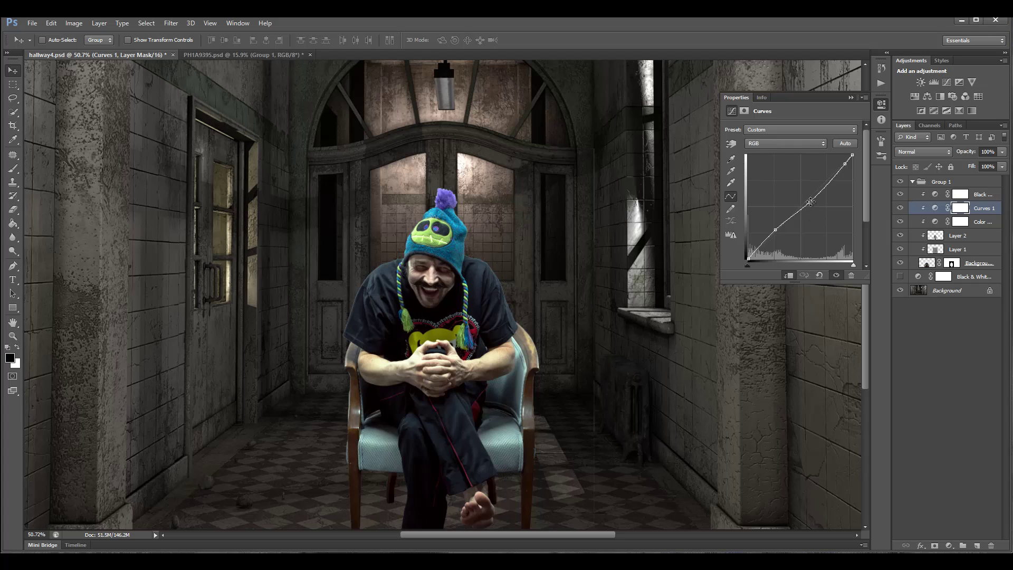
pyautogui.moveTo(773, 230); pyautogui.dragTo(776, 232)
pyautogui.moveTo(846, 164); pyautogui.dragTo(848, 162)
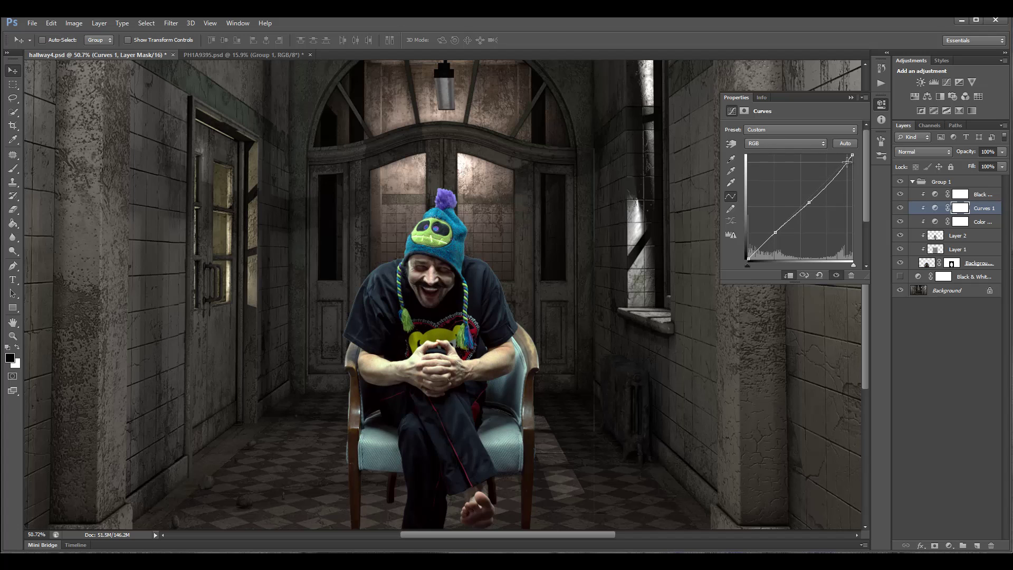
pyautogui.moveTo(809, 202); pyautogui.dragTo(813, 201)
pyautogui.moveTo(776, 232); pyautogui.dragTo(776, 236)
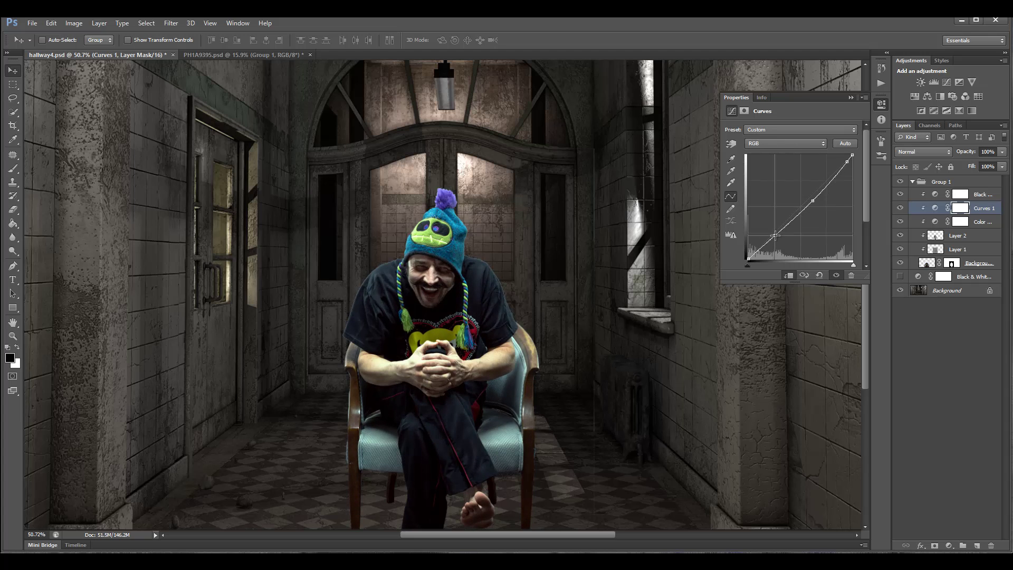
pyautogui.click(882, 104)
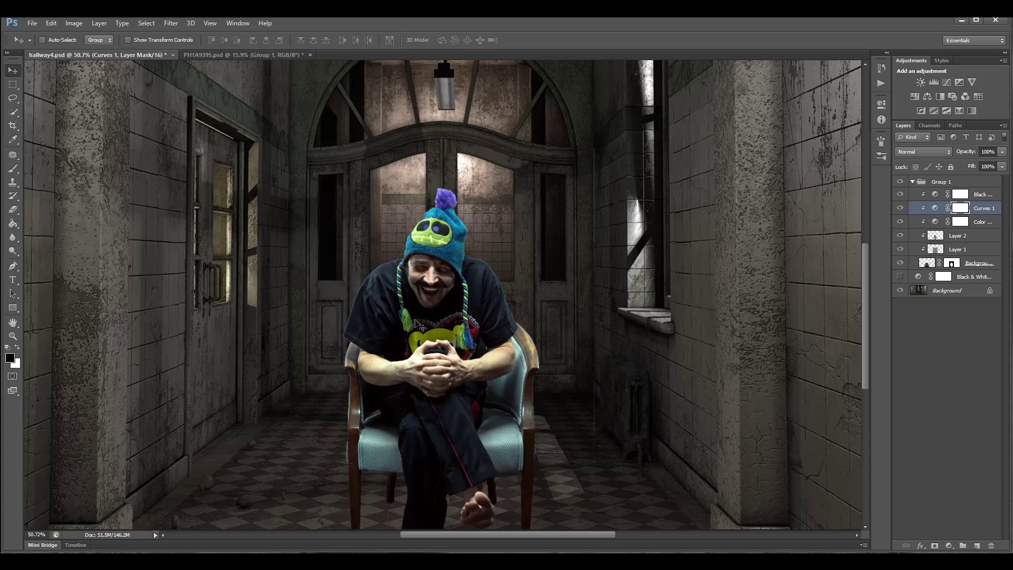
# Step: Add a new empty layer directly above the hallway Background layer
pyautogui.scroll(-5, 417, 320)
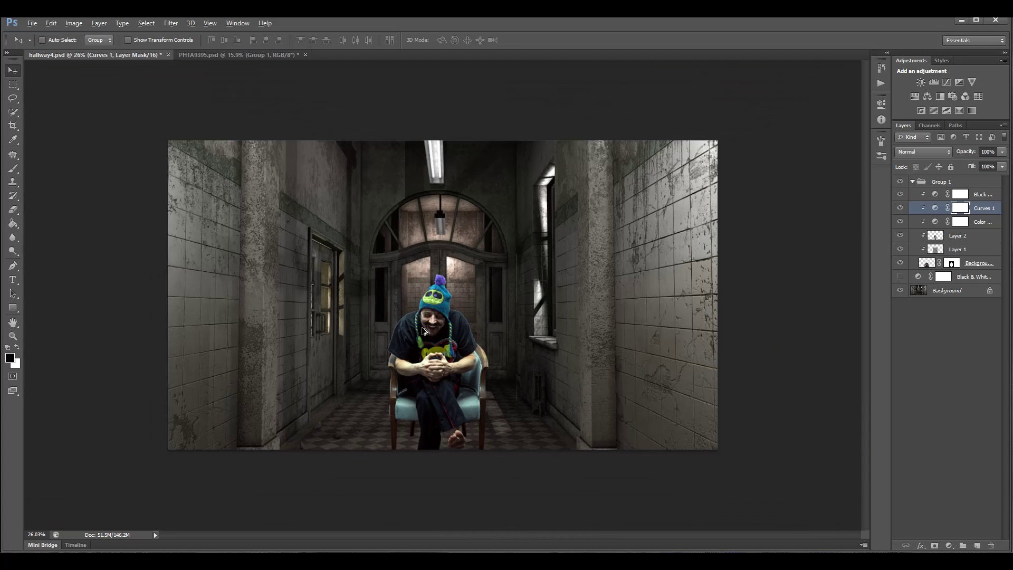
pyautogui.scroll(1, 425, 331)
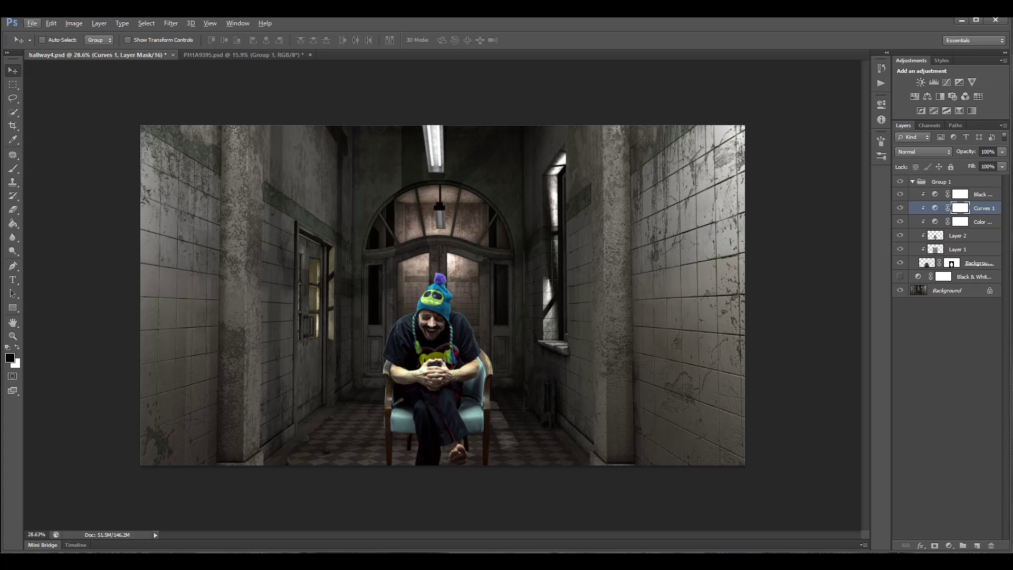
pyautogui.press('alt')
pyautogui.click(970, 291)
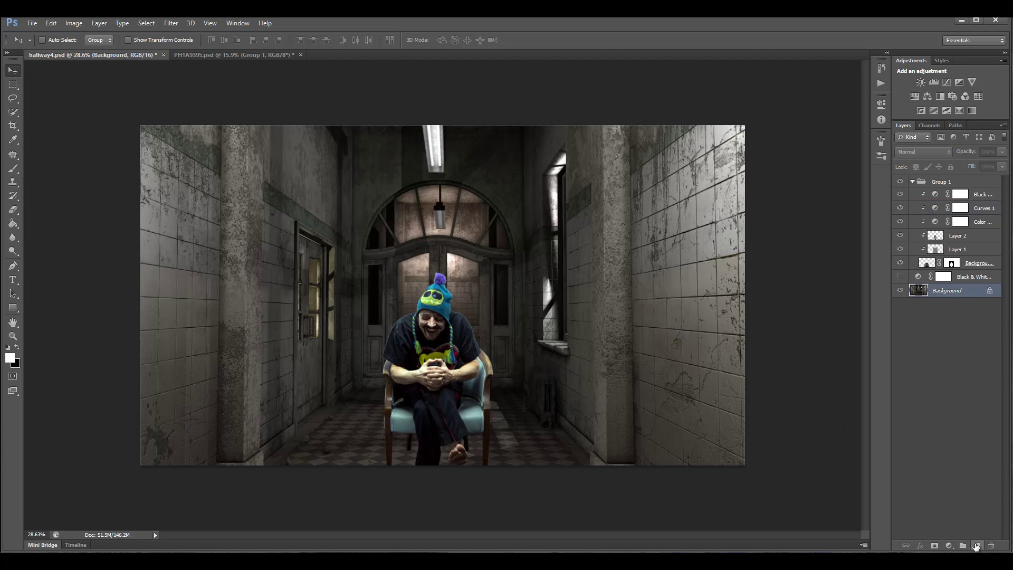
pyautogui.click(978, 546)
# Step: Fill the new layer with 50% Gray at Normal mode and set the layer's blending mode to Soft Light
pyautogui.click(73, 22)
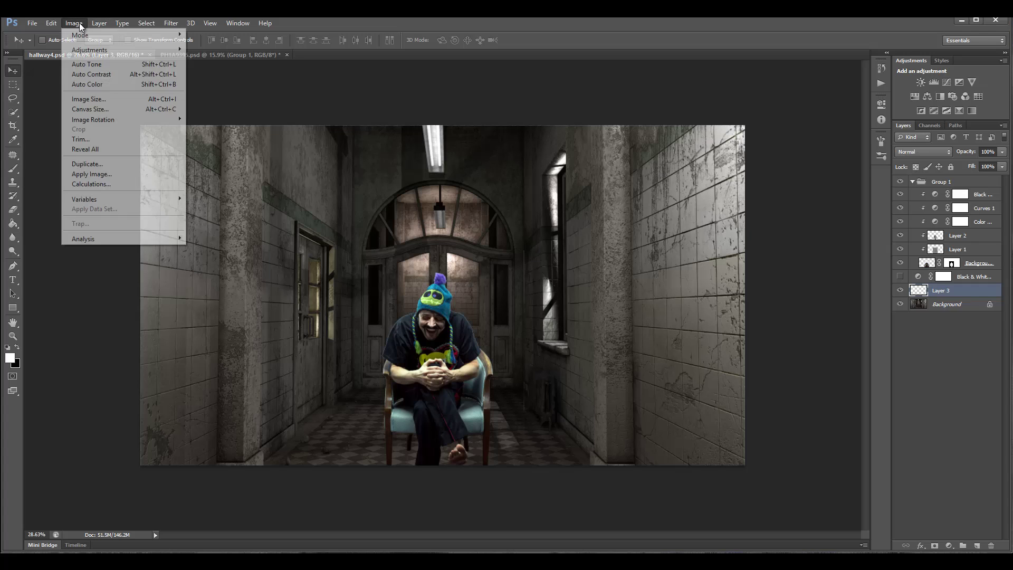
pyautogui.moveTo(98, 50)
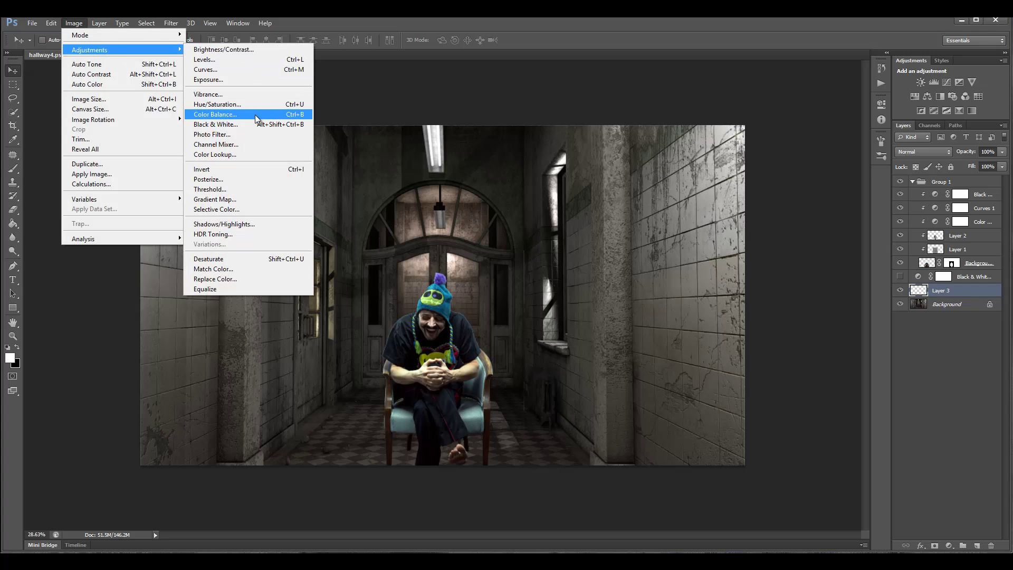
pyautogui.moveTo(44, 24)
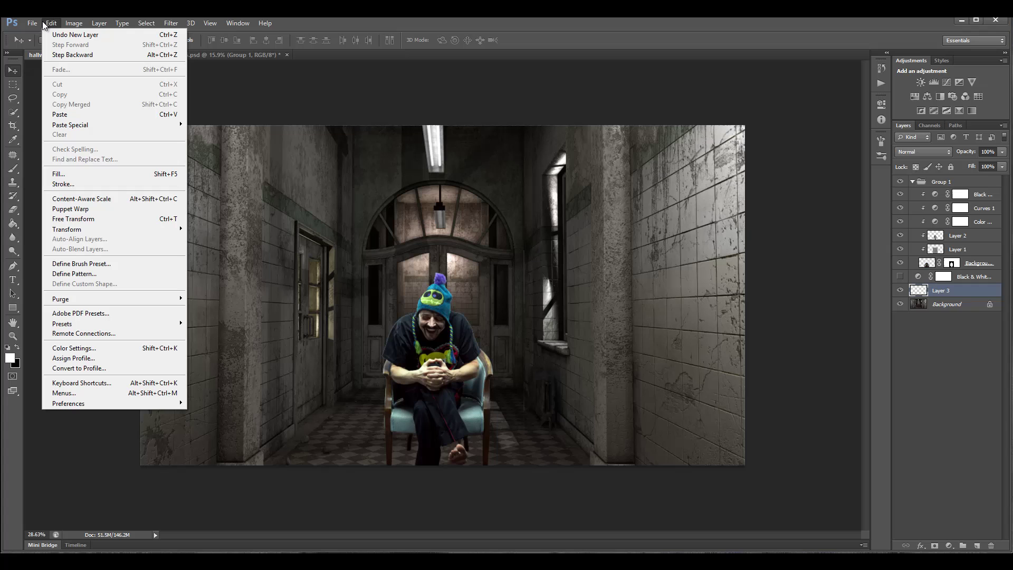
pyautogui.click(113, 174)
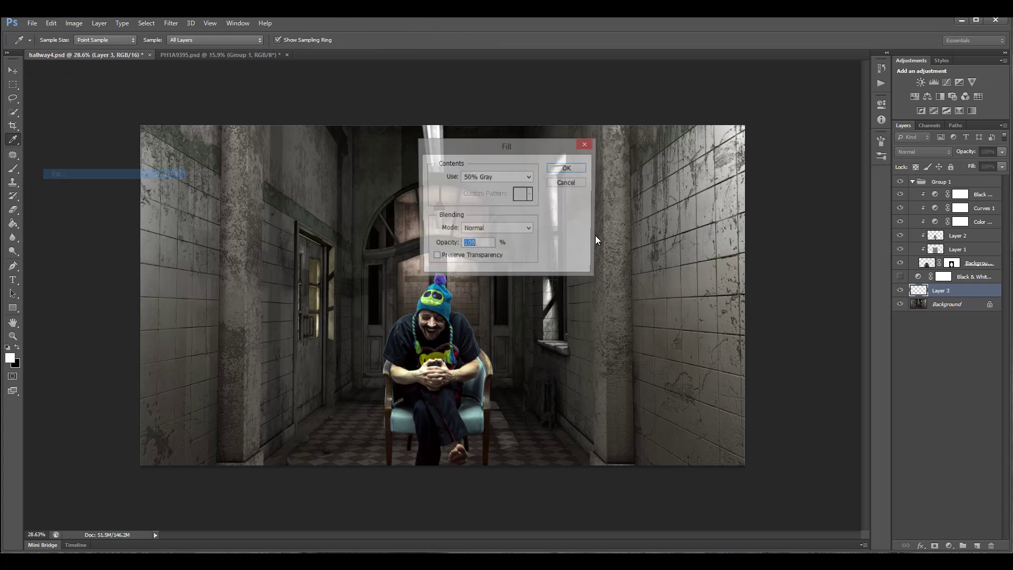
pyautogui.click(568, 168)
pyautogui.press('v')
pyautogui.click(947, 152)
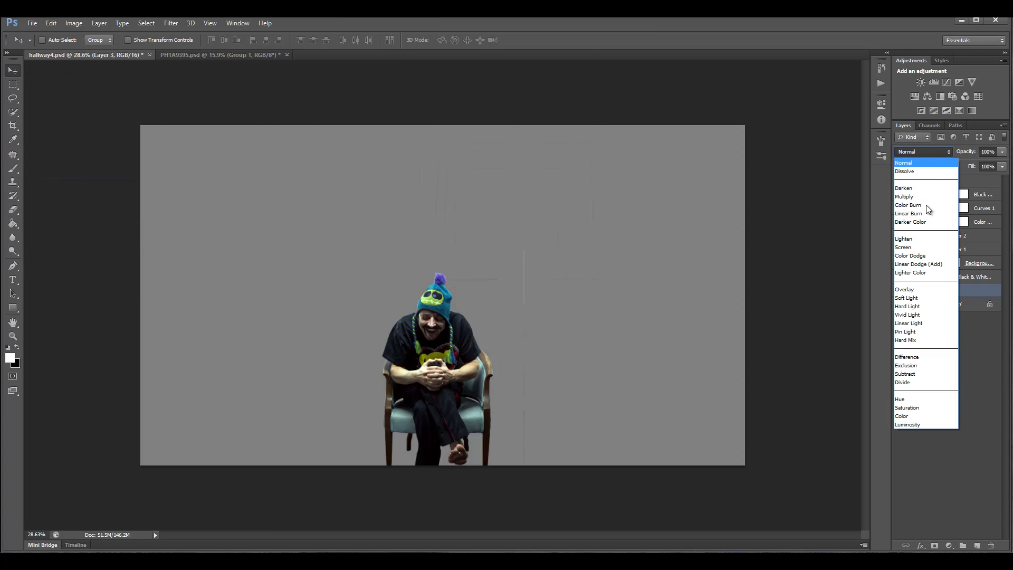
pyautogui.click(940, 298)
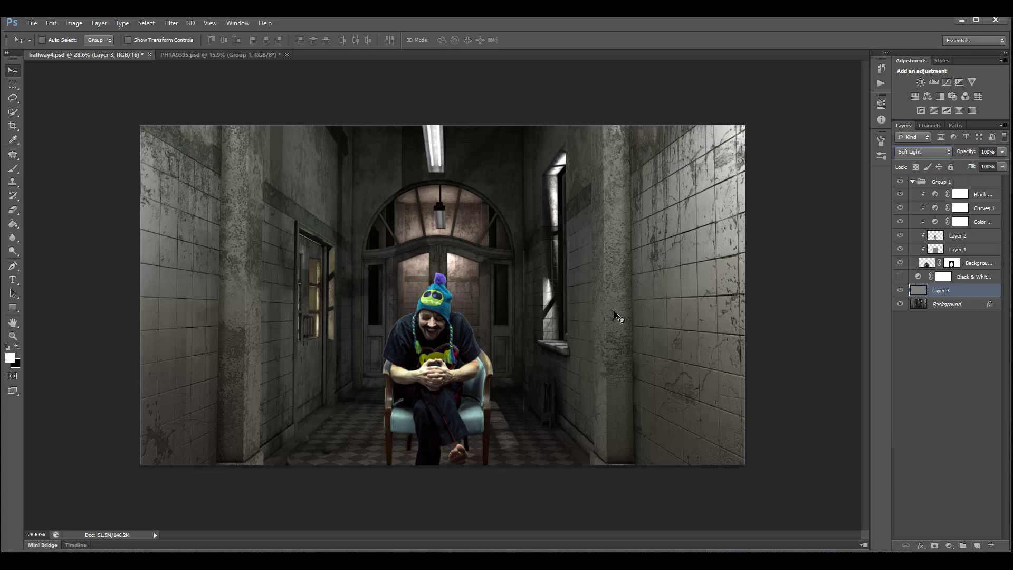
# Step: Darken the hallway's walls, corners and floor on the gray layer with a black brush of size 800 at 15% opacity
pyautogui.click(18, 349)
pyautogui.click(13, 168)
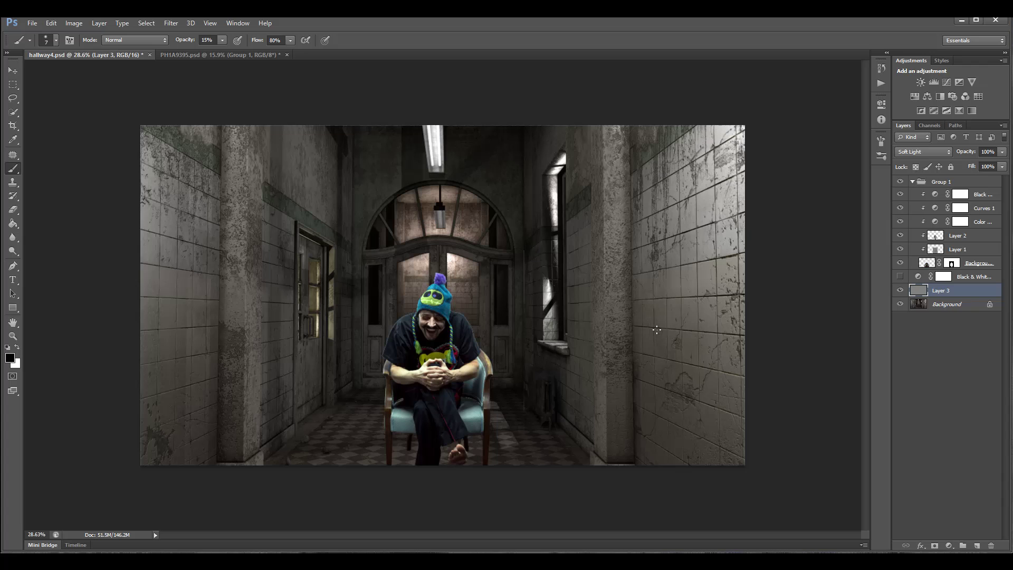
pyautogui.press(']')
pyautogui.press(']')
pyautogui.press(']')
pyautogui.press(']')
pyautogui.press(']')
pyautogui.press(']')
pyautogui.press(']')
pyautogui.press(']')
pyautogui.press(']')
pyautogui.press(']')
pyautogui.press(']')
pyautogui.moveTo(733, 127)
pyautogui.mouseDown()
pyautogui.moveTo(767, 219)
pyautogui.moveTo(667, 124)
pyautogui.moveTo(758, 203)
pyautogui.moveTo(736, 341)
pyautogui.moveTo(769, 214)
pyautogui.moveTo(746, 181)
pyautogui.moveTo(762, 256)
pyautogui.moveTo(738, 178)
pyautogui.mouseUp()
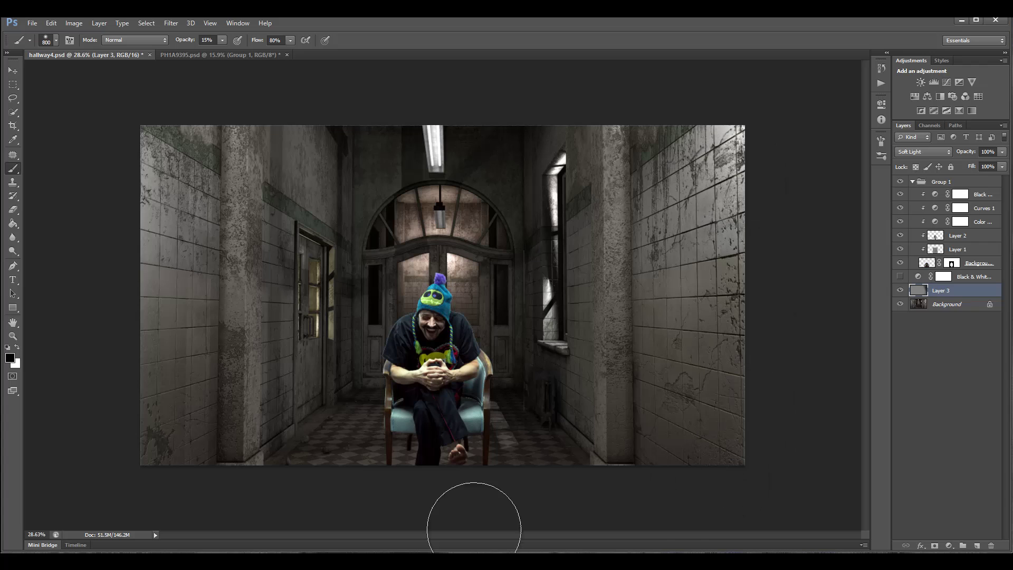
pyautogui.moveTo(475, 516)
pyautogui.mouseDown()
pyautogui.moveTo(274, 429)
pyautogui.moveTo(205, 238)
pyautogui.moveTo(159, 289)
pyautogui.moveTo(166, 169)
pyautogui.moveTo(180, 290)
pyautogui.moveTo(158, 170)
pyautogui.moveTo(159, 438)
pyautogui.moveTo(202, 478)
pyautogui.moveTo(173, 420)
pyautogui.moveTo(257, 503)
pyautogui.moveTo(260, 459)
pyautogui.moveTo(323, 412)
pyautogui.moveTo(338, 419)
pyautogui.moveTo(314, 467)
pyautogui.moveTo(463, 466)
pyautogui.moveTo(409, 468)
pyautogui.moveTo(567, 484)
pyautogui.moveTo(517, 417)
pyautogui.moveTo(577, 449)
pyautogui.moveTo(534, 386)
pyautogui.moveTo(600, 440)
pyautogui.moveTo(373, 268)
pyautogui.moveTo(390, 210)
pyautogui.moveTo(343, 277)
pyautogui.moveTo(291, 196)
pyautogui.moveTo(382, 347)
pyautogui.moveTo(597, 247)
pyautogui.moveTo(607, 265)
pyautogui.moveTo(506, 383)
pyautogui.moveTo(392, 363)
pyautogui.moveTo(376, 413)
pyautogui.moveTo(450, 330)
pyautogui.moveTo(497, 362)
pyautogui.moveTo(531, 414)
pyautogui.moveTo(509, 360)
pyautogui.moveTo(456, 288)
pyautogui.moveTo(459, 321)
pyautogui.moveTo(448, 263)
pyautogui.moveTo(382, 406)
pyautogui.moveTo(326, 428)
pyautogui.moveTo(324, 475)
pyautogui.moveTo(445, 477)
pyautogui.moveTo(602, 459)
pyautogui.moveTo(390, 417)
pyautogui.moveTo(264, 468)
pyautogui.moveTo(329, 408)
pyautogui.moveTo(295, 432)
pyautogui.moveTo(336, 441)
pyautogui.moveTo(291, 426)
pyautogui.mouseUp()
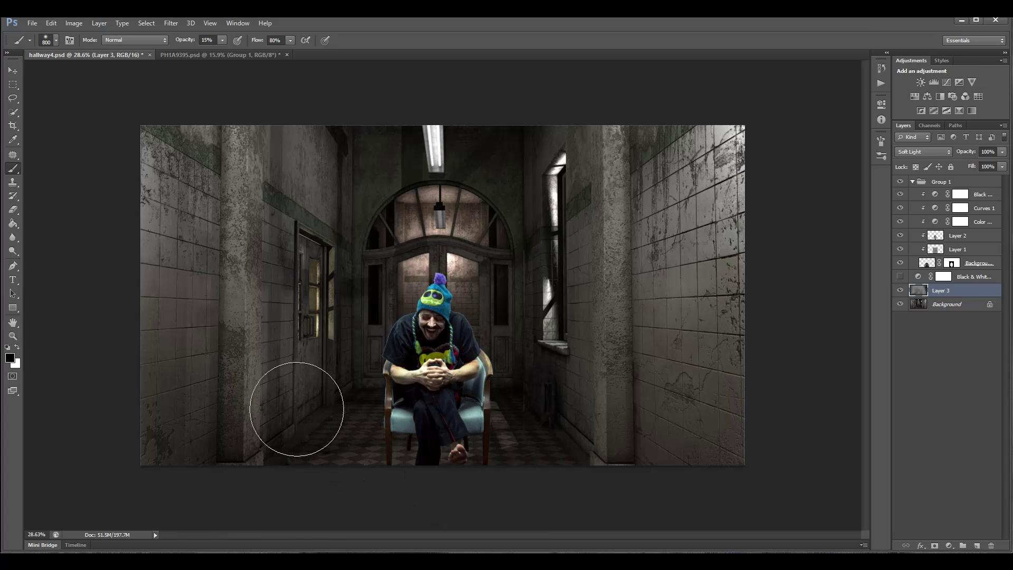
# Step: Deepen smaller shadow areas of the hallway on the gray layer with the black brush reduced to 200 and 150
pyautogui.press('[')
pyautogui.press('[')
pyautogui.press('[')
pyautogui.press('[')
pyautogui.press('[')
pyautogui.press('[')
pyautogui.press('[')
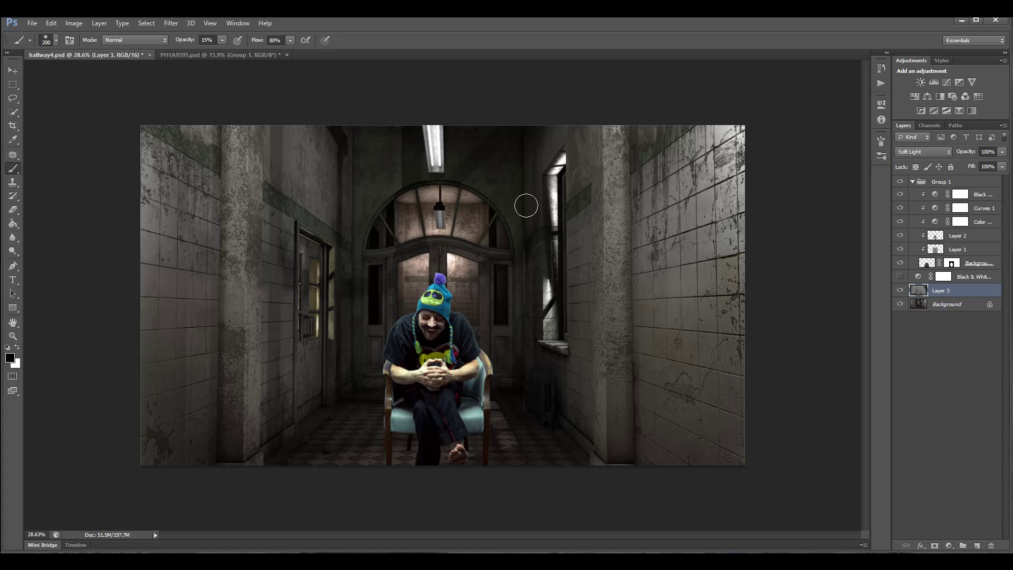
pyautogui.hotkey('ctrl', '+')
pyautogui.scroll(1, 552, 303)
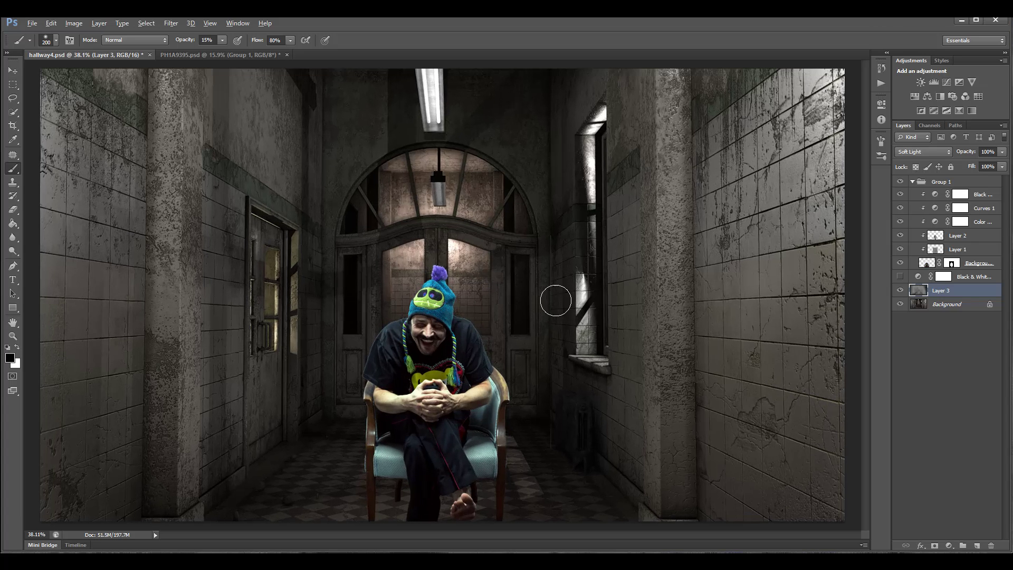
pyautogui.press('[')
pyautogui.press('[')
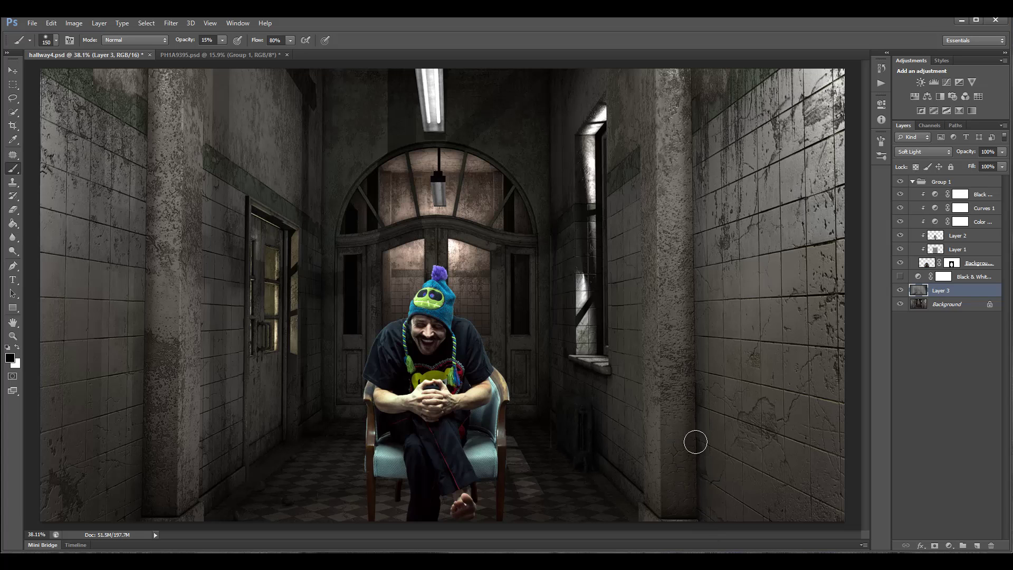
pyautogui.scroll(-2, 714, 428)
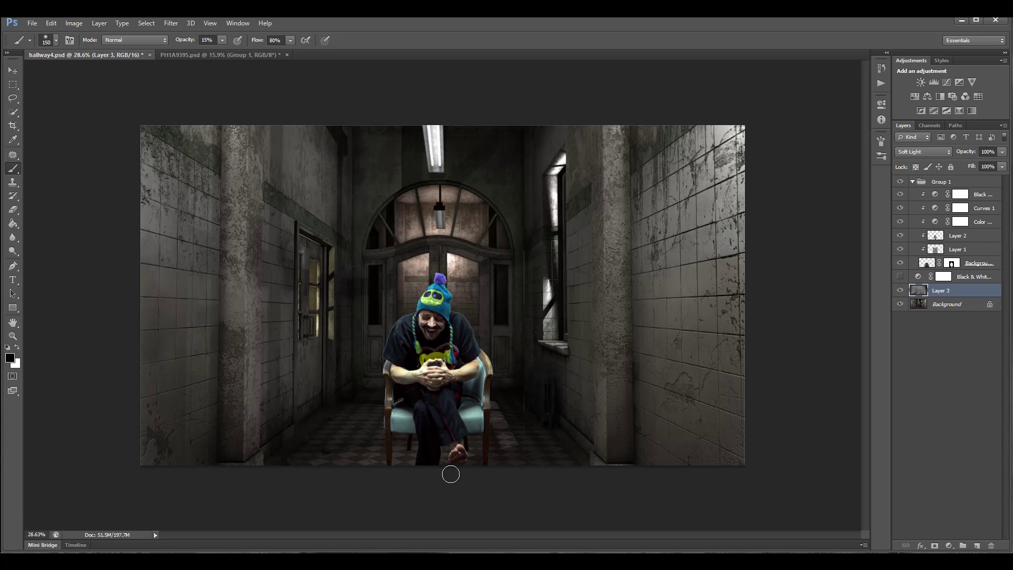
# Step: Darken the checkered floor beside the chair on the gray layer with the black brush reduced to 45
pyautogui.scroll(5, 449, 470)
pyautogui.scroll(-3, 374, 411)
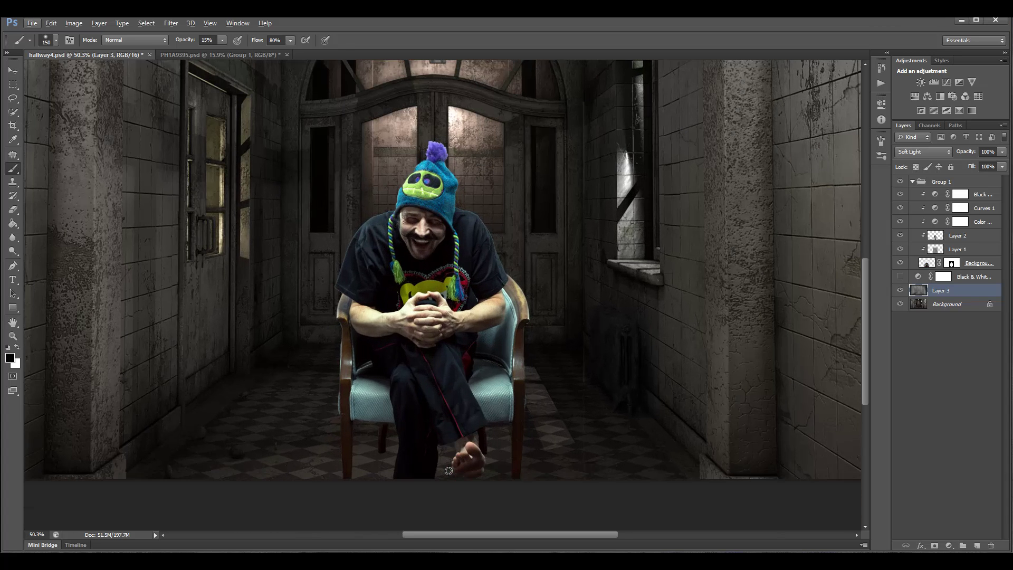
pyautogui.scroll(4, 374, 411)
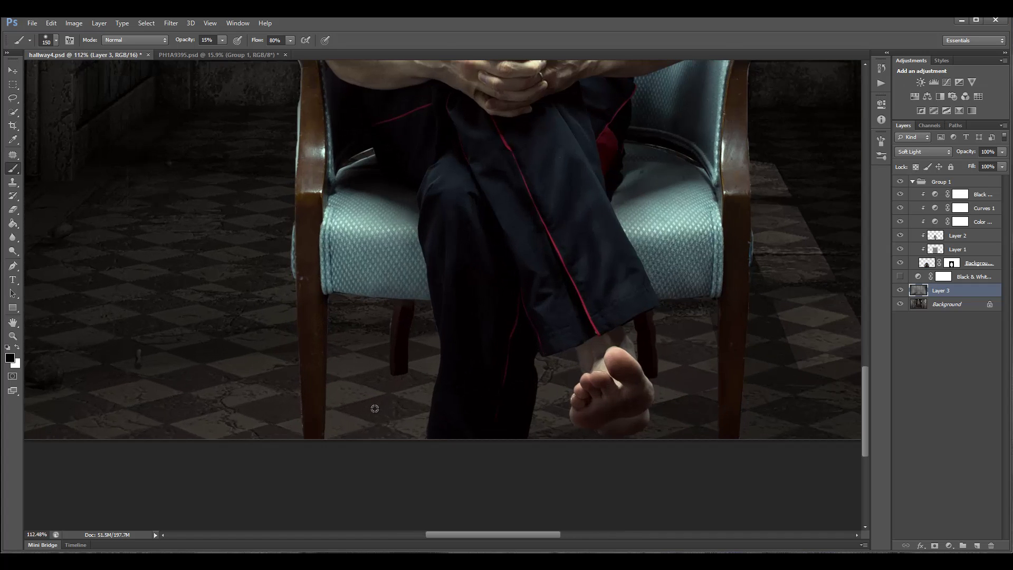
pyautogui.scroll(3, 377, 409)
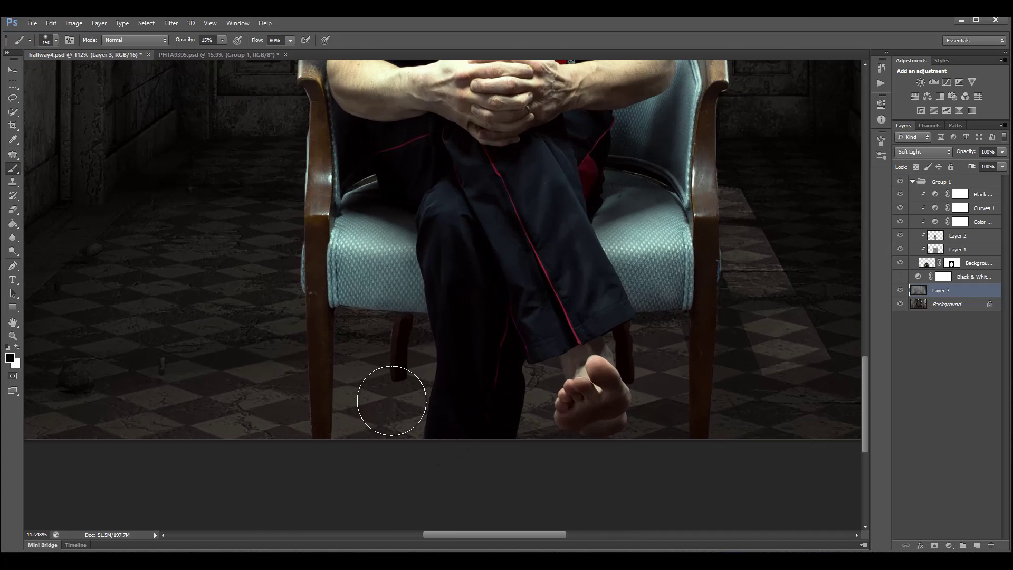
pyautogui.press('[')
pyautogui.press('[')
pyautogui.press('[')
pyautogui.press('[')
pyautogui.press('[')
pyautogui.press('[')
pyautogui.press('[')
pyautogui.moveTo(489, 534); pyautogui.dragTo(546, 536)
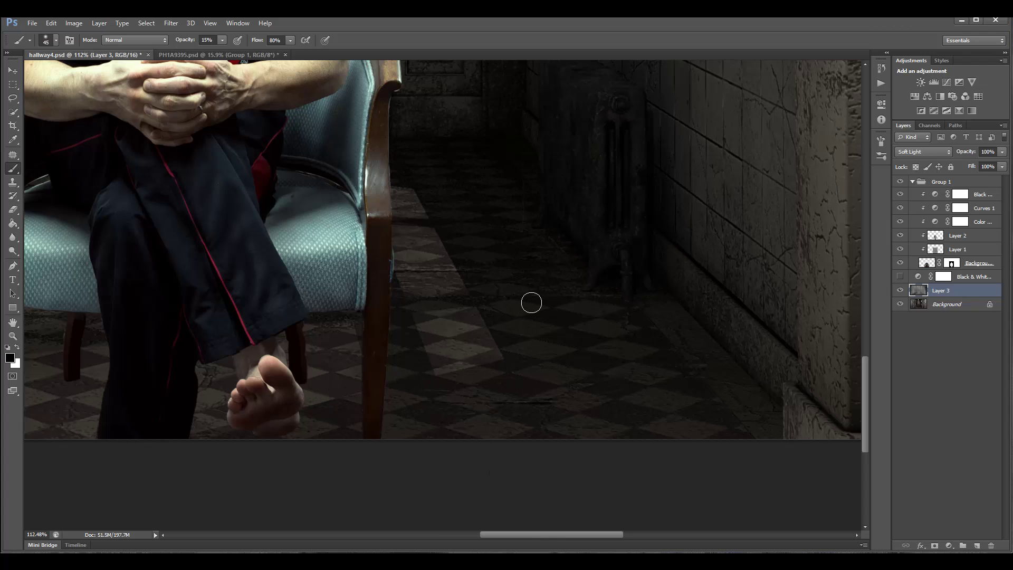
# Step: Paint soft contact shadows on the floor around the chair's legs, using black brush sizes of 25 and 70
pyautogui.moveTo(509, 536); pyautogui.dragTo(462, 536)
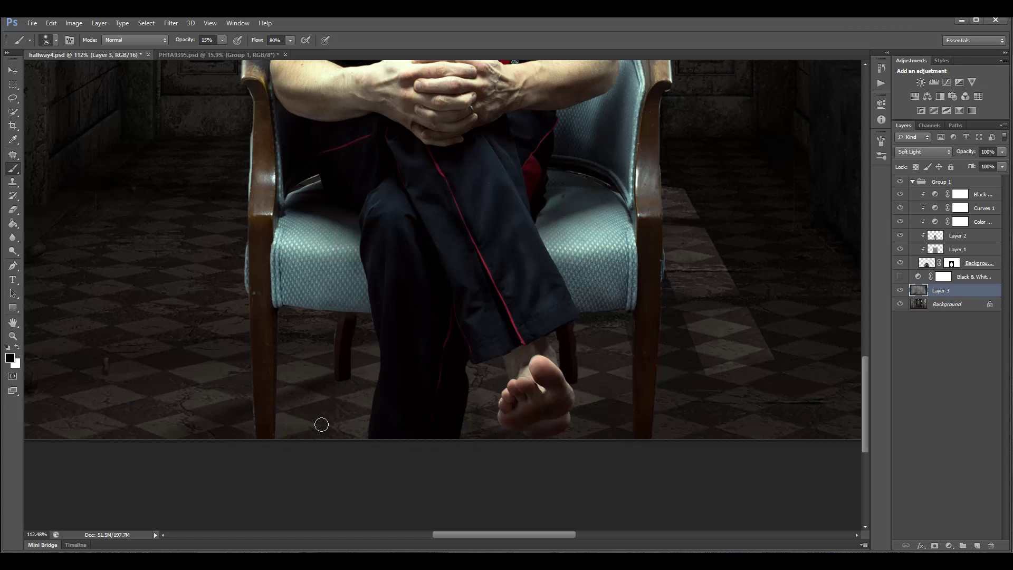
pyautogui.press(']')
pyautogui.press(']')
pyautogui.press(']')
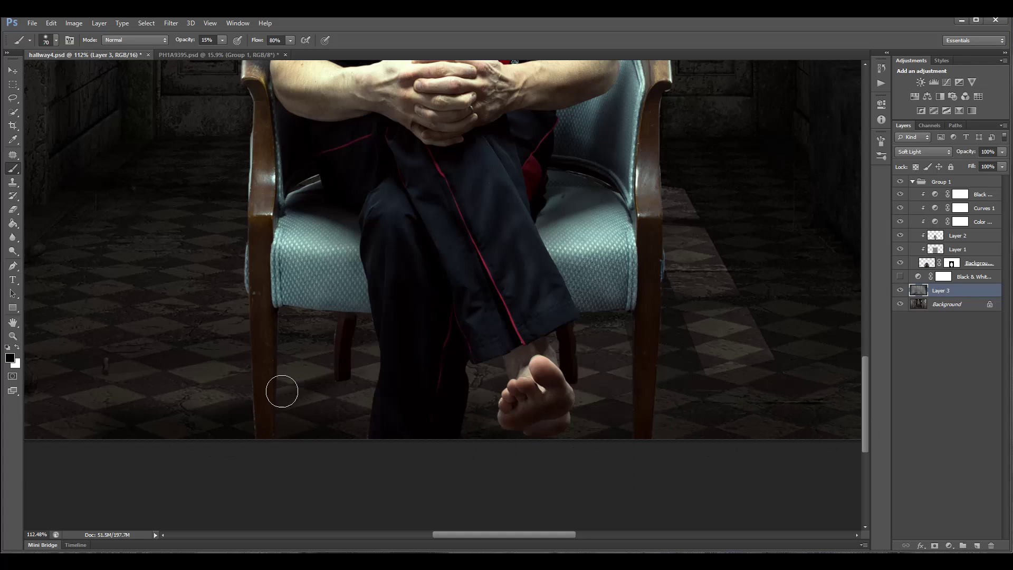
pyautogui.press('[')
pyautogui.press('[')
pyautogui.press('[')
# Step: Examine the painted floor shadows and the whole composite at several magnifications
pyautogui.scroll(-5, 495, 378)
pyautogui.press('alt')
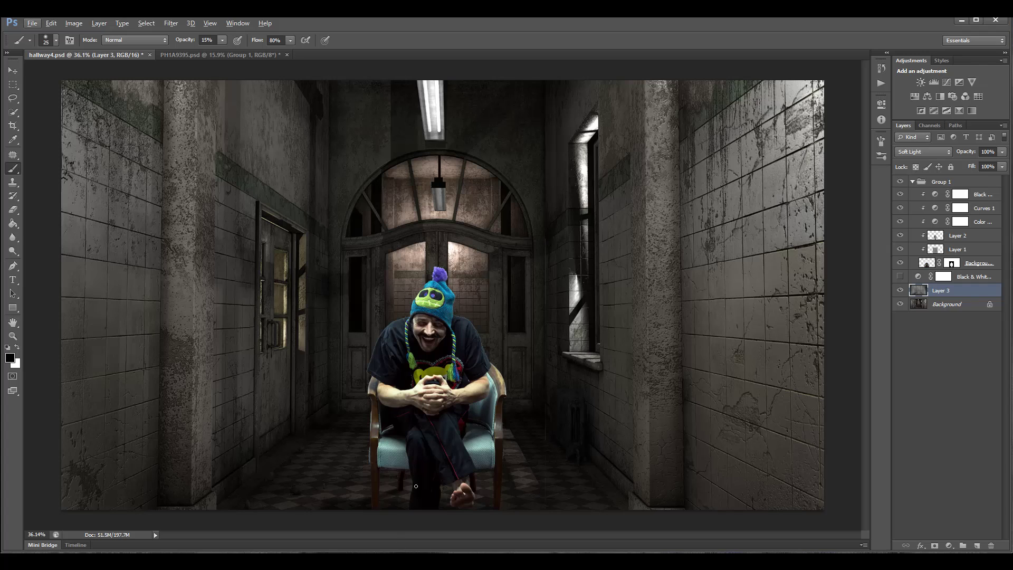
pyautogui.scroll(1, 460, 483)
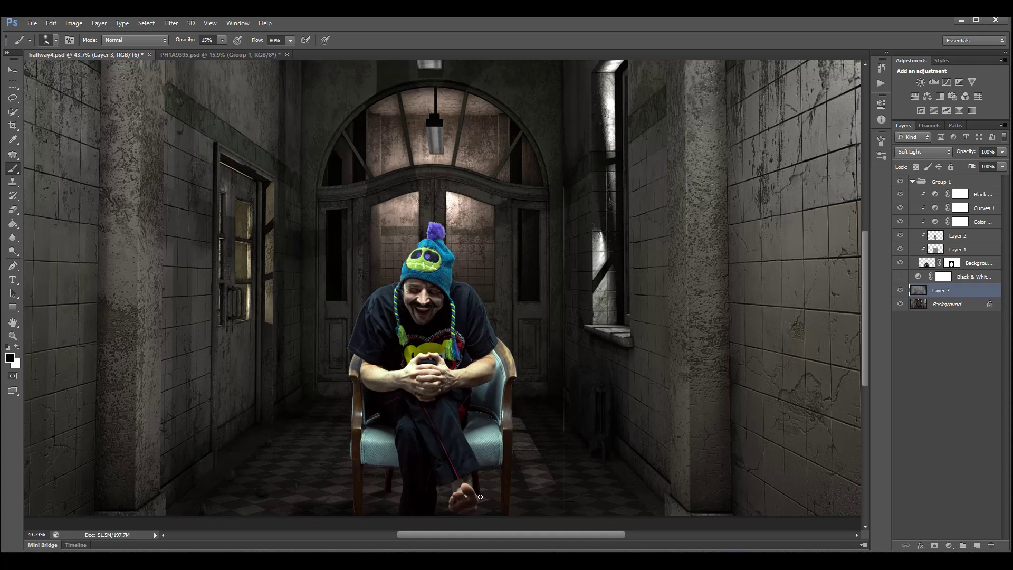
pyautogui.scroll(-1, 524, 469)
pyautogui.scroll(-1, 523, 470)
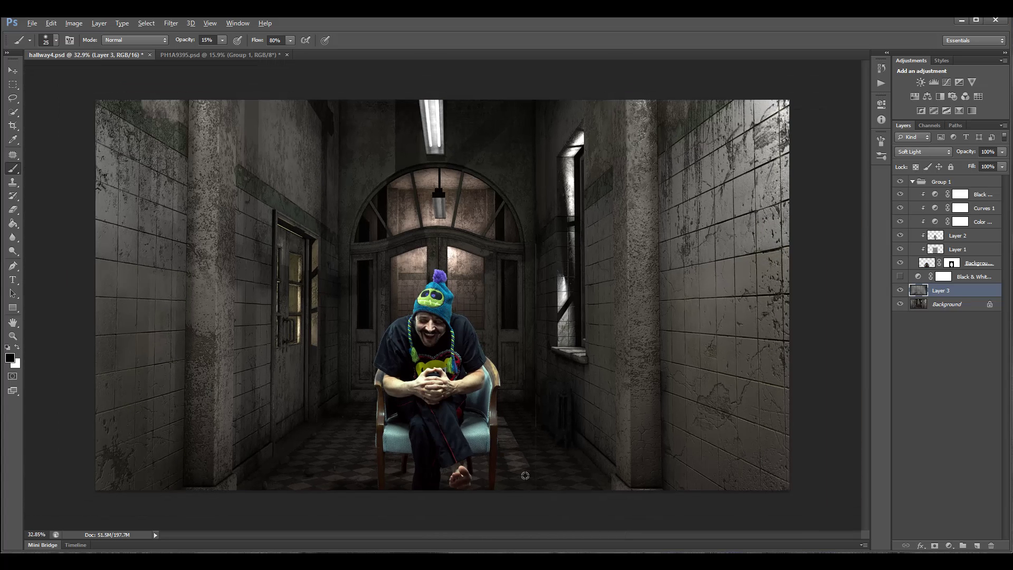
pyautogui.scroll(1, 523, 470)
pyautogui.press('alt')
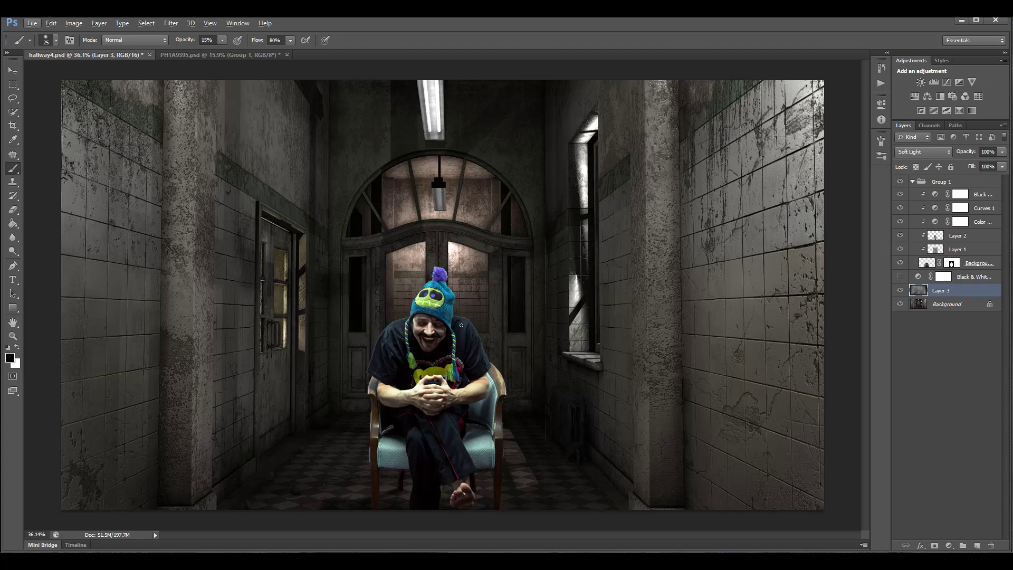
pyautogui.scroll(-2, 479, 347)
pyautogui.scroll(1, 479, 347)
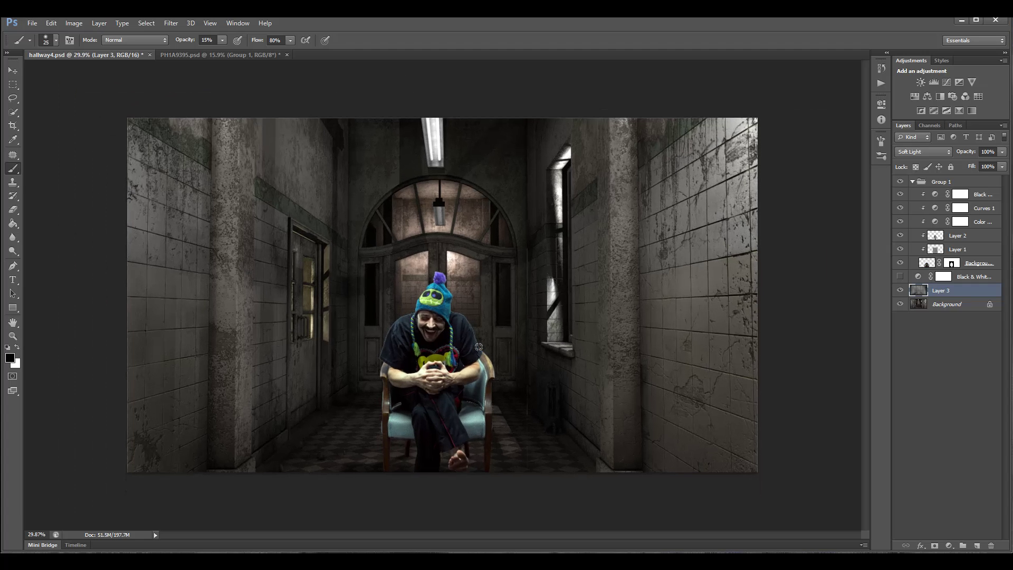
pyautogui.scroll(1, 479, 346)
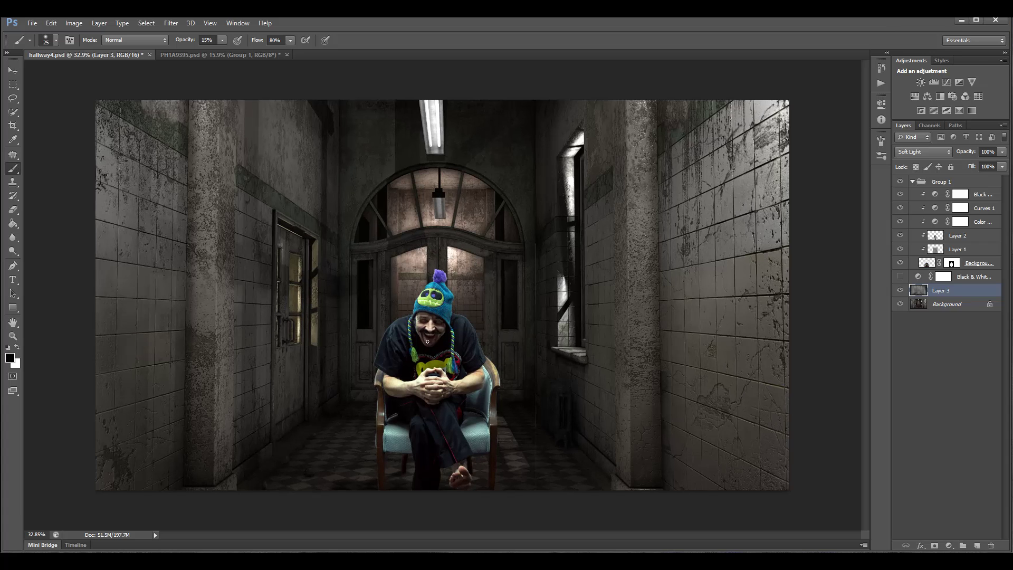
# Step: Target the cut-out man's layer mask for retouching the fringe along his shirt sleeve above the chair arm
pyautogui.scroll(19, 382, 402)
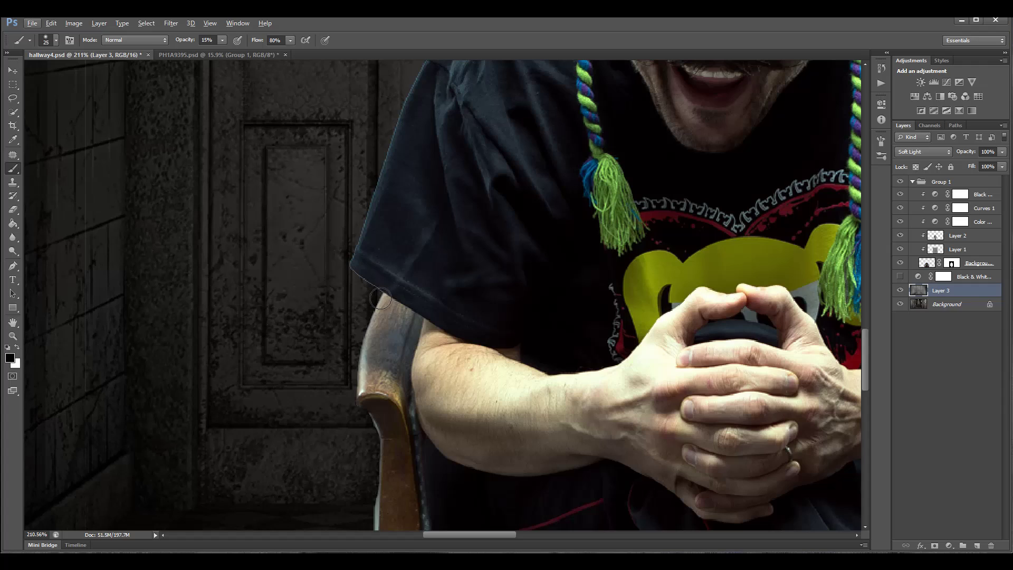
pyautogui.scroll(5, 366, 292)
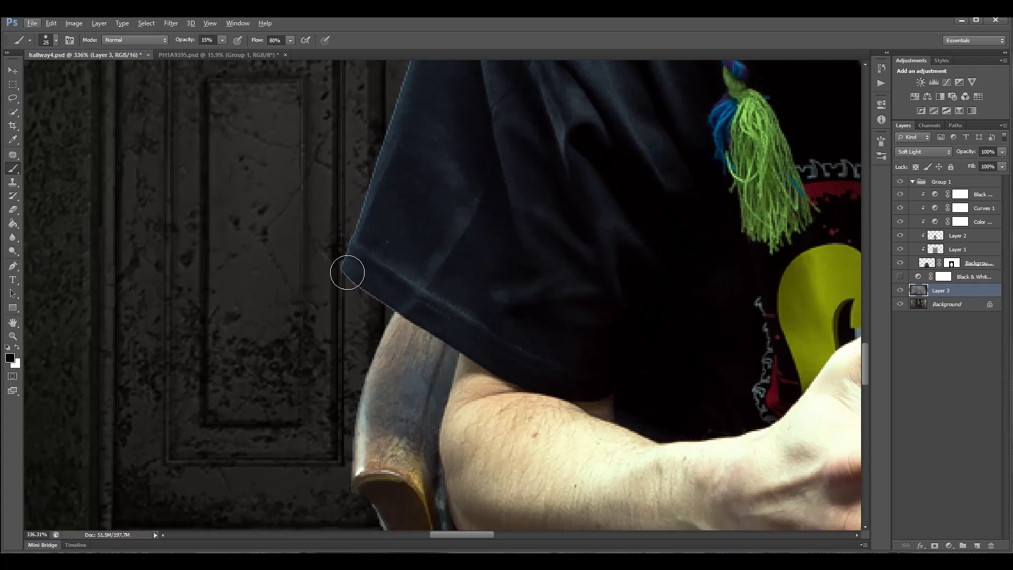
pyautogui.scroll(5, 369, 281)
pyautogui.scroll(-3, 369, 282)
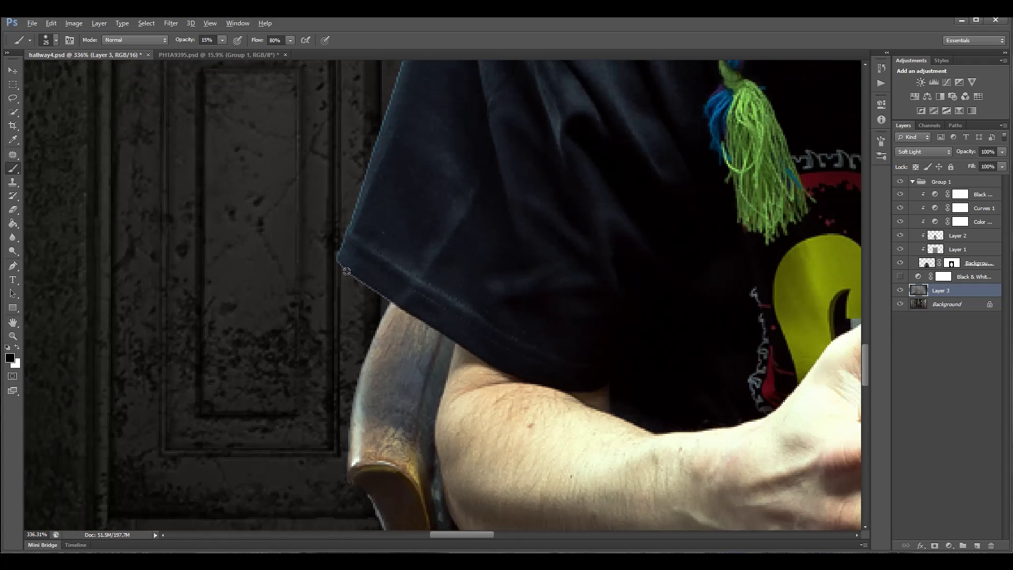
pyautogui.press('alt')
pyautogui.click(952, 263)
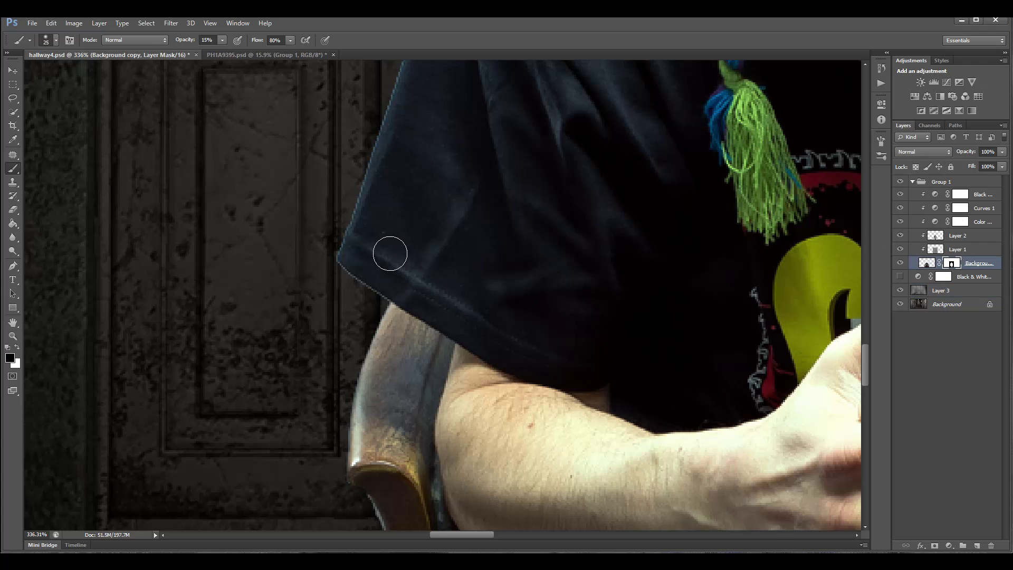
pyautogui.scroll(2, 353, 287)
pyautogui.press('alt')
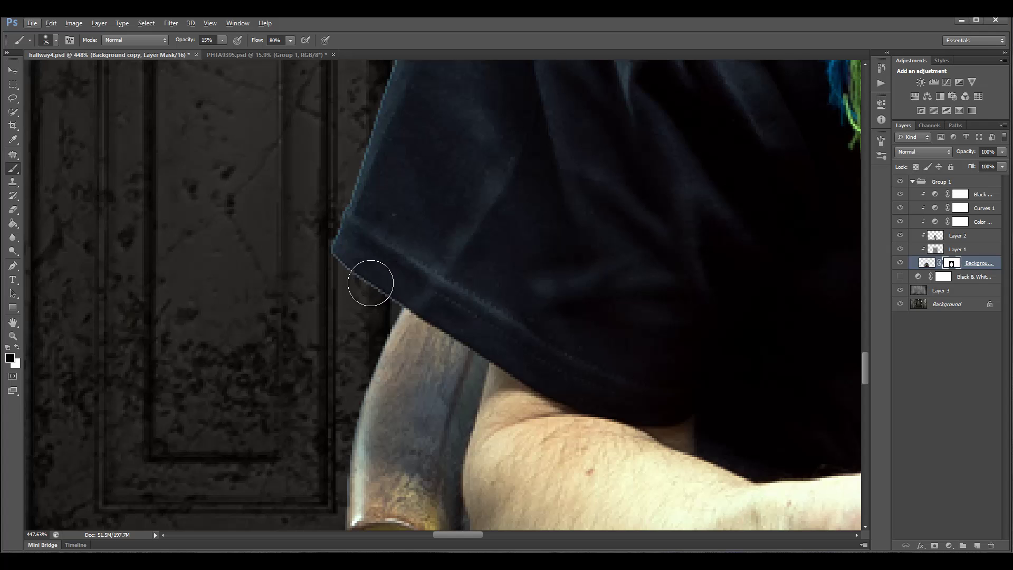
# Step: Mask away the fringe under the sleeve hem above the chair arm, using a size 4 black brush at 60% opacity
pyautogui.press('[')
pyautogui.press('Left')
pyautogui.press('Left')
pyautogui.press('Left')
pyautogui.scroll(2, 352, 265)
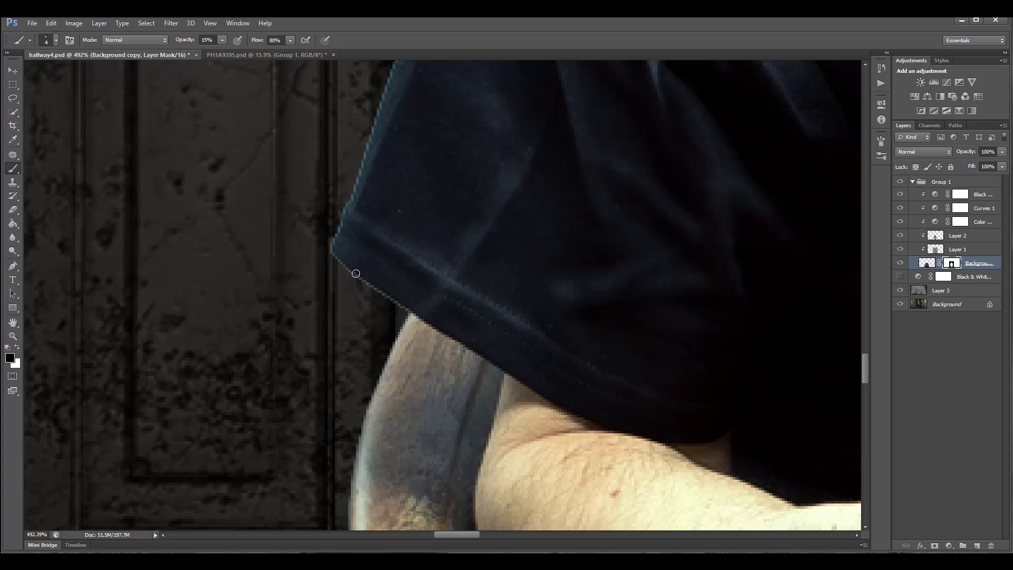
pyautogui.moveTo(220, 43); pyautogui.dragTo(234, 50)
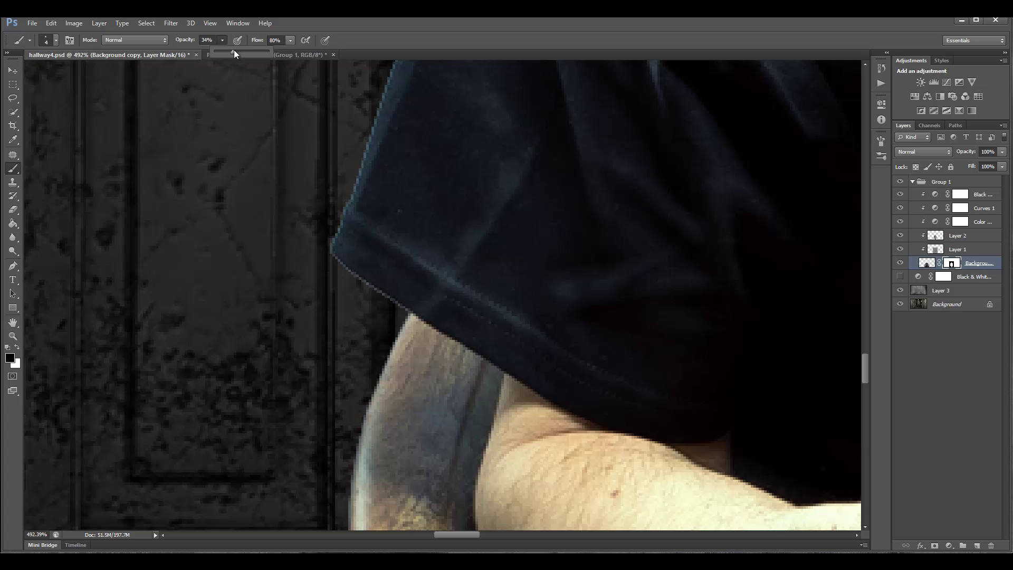
pyautogui.click(338, 267)
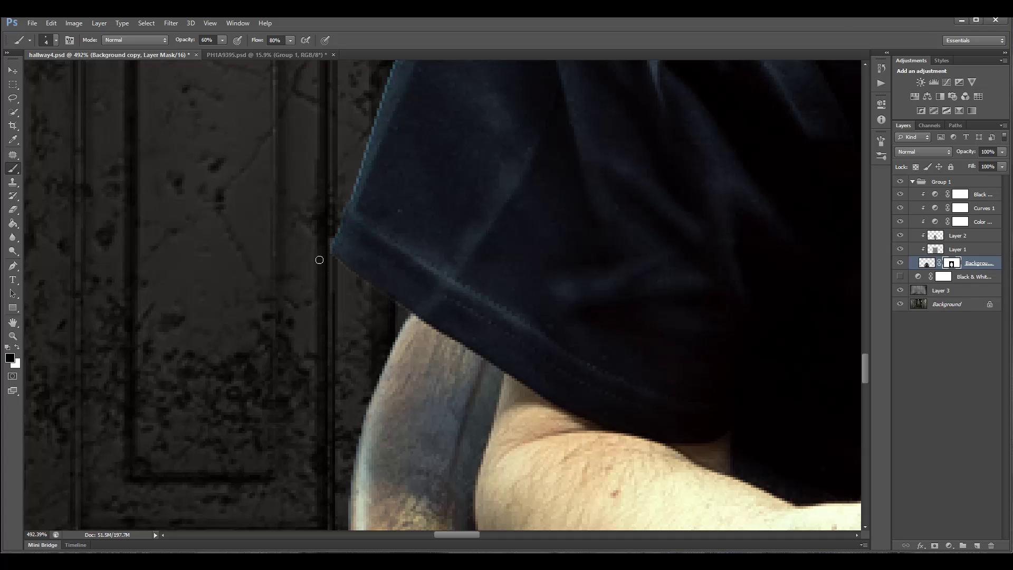
# Step: Clean the mask edge up the same sleeve and over the shoulder to the hat with the small black brush
pyautogui.scroll(3, 401, 145)
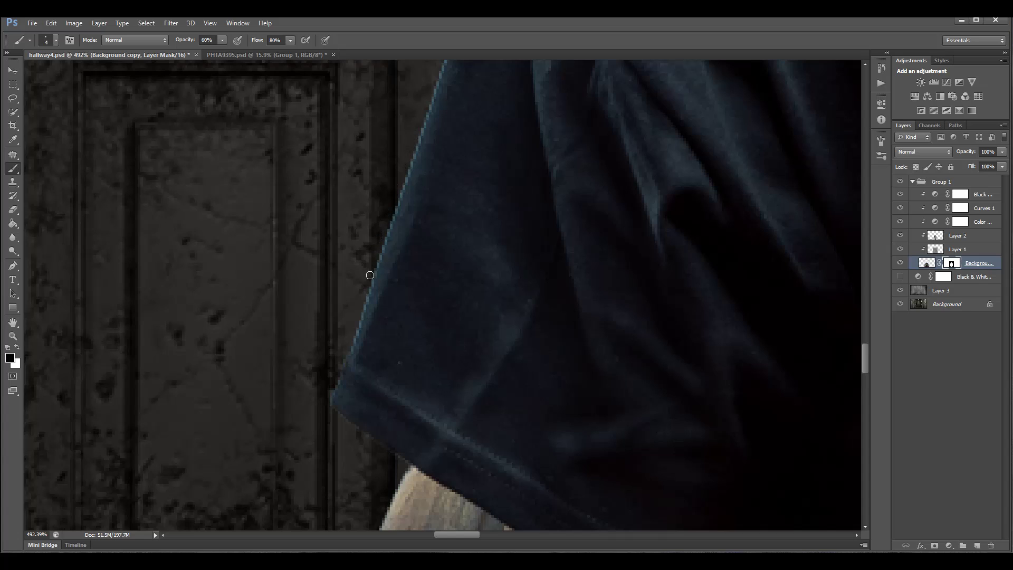
pyautogui.scroll(4, 457, 95)
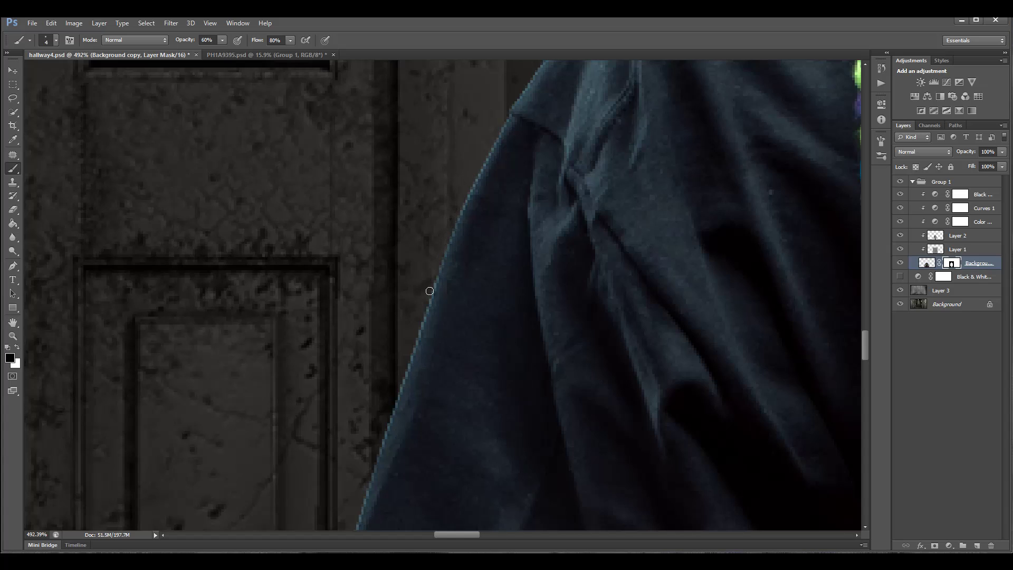
pyautogui.moveTo(398, 400); pyautogui.dragTo(384, 452)
pyautogui.scroll(4, 566, 285)
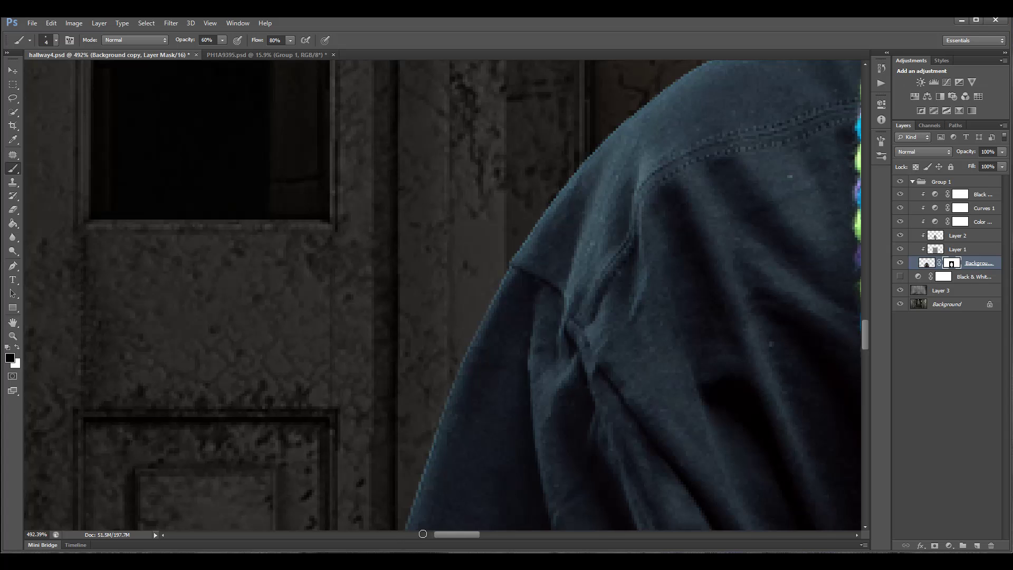
pyautogui.moveTo(446, 535); pyautogui.dragTo(468, 529)
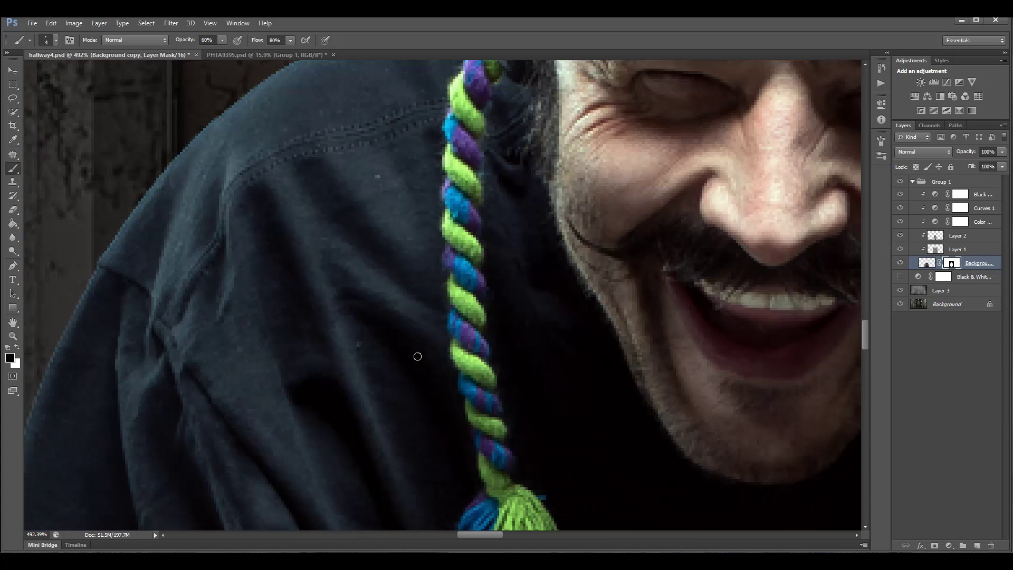
pyautogui.scroll(4, 417, 356)
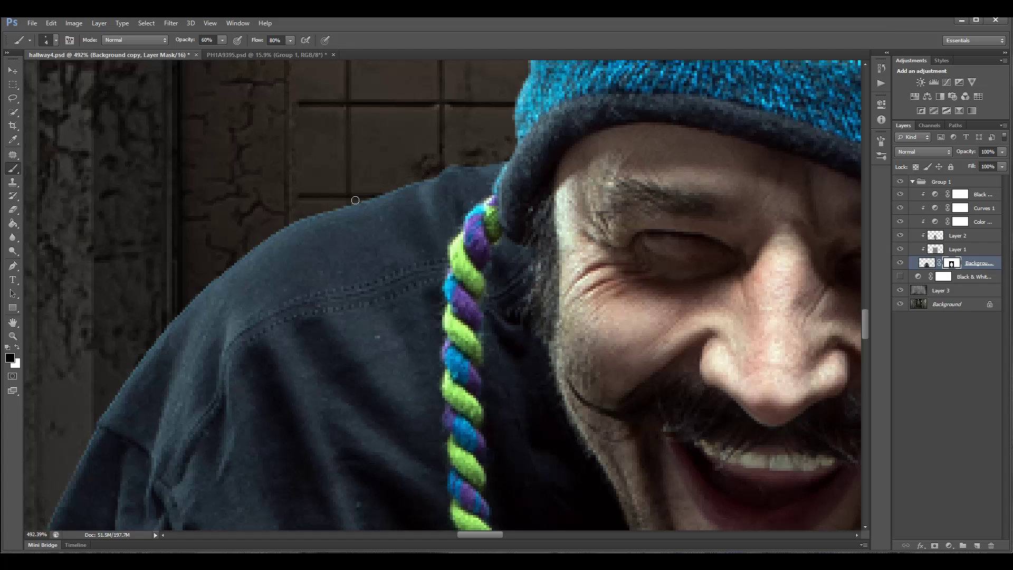
pyautogui.scroll(5, 596, 239)
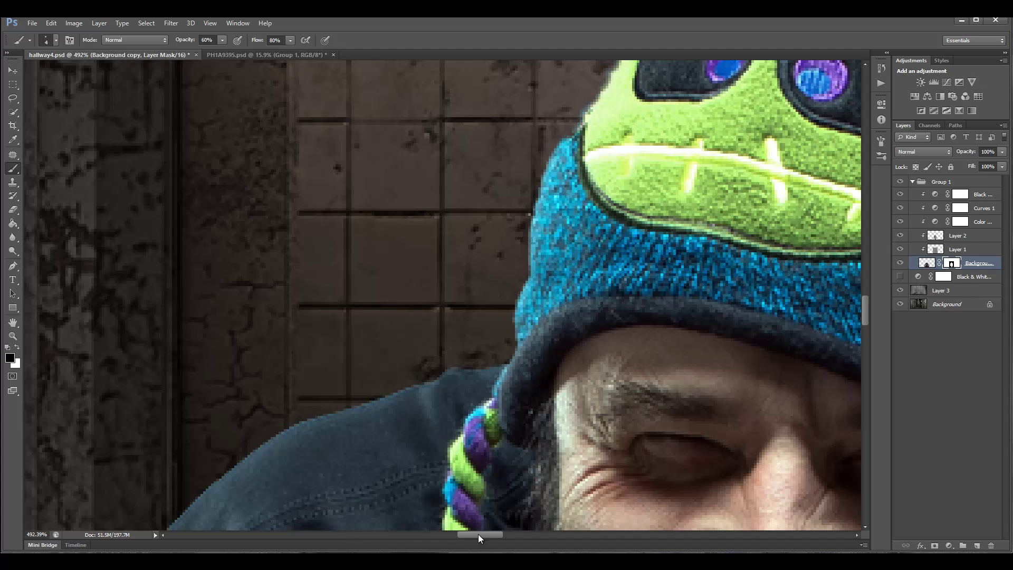
# Step: Mask away the light fringe along the opposite shoulder, from the hat down to the upper sleeve
pyautogui.moveTo(478, 534); pyautogui.dragTo(531, 533)
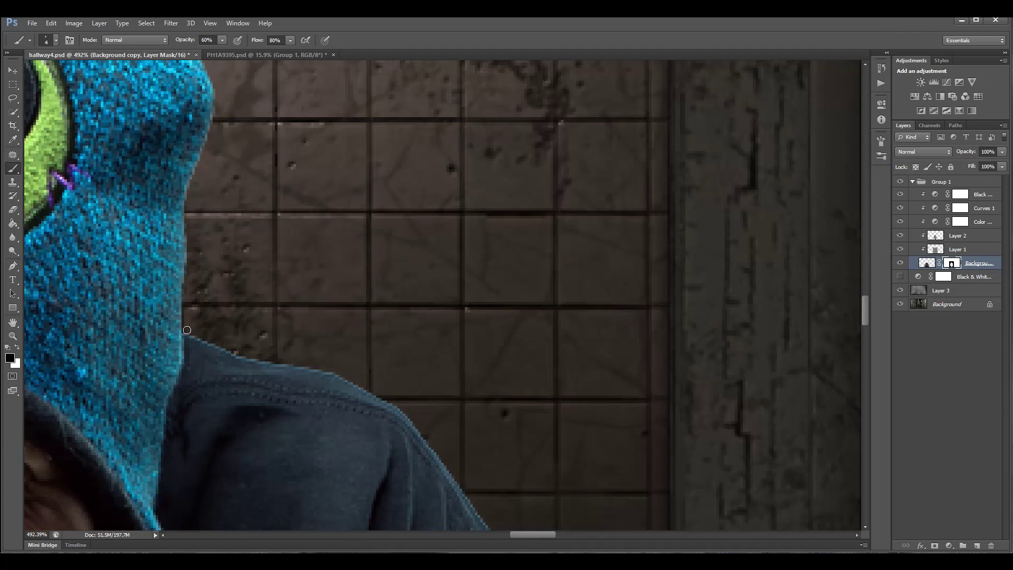
pyautogui.moveTo(229, 345); pyautogui.dragTo(352, 380)
pyautogui.moveTo(392, 405); pyautogui.dragTo(466, 489)
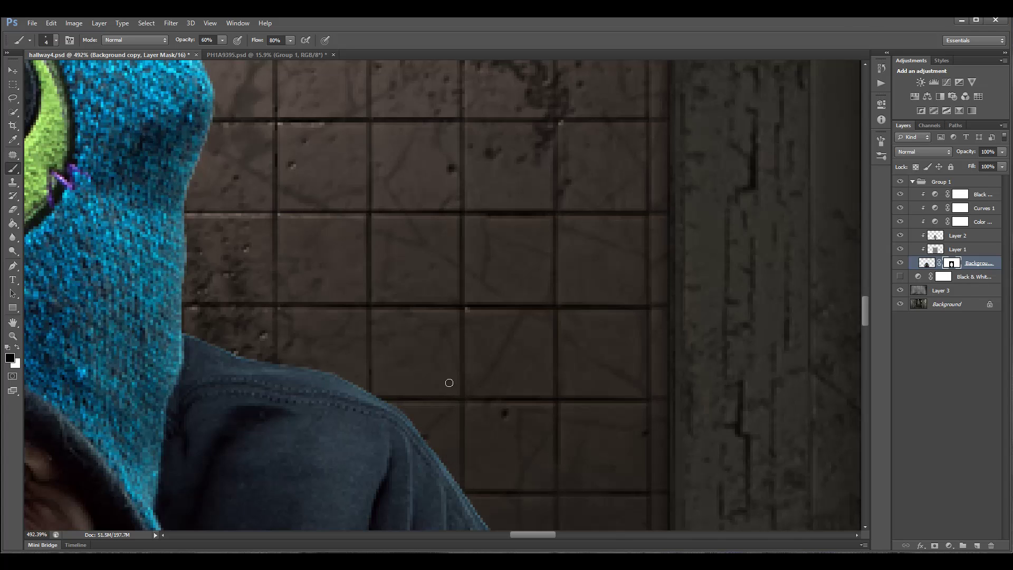
pyautogui.scroll(-5, 449, 382)
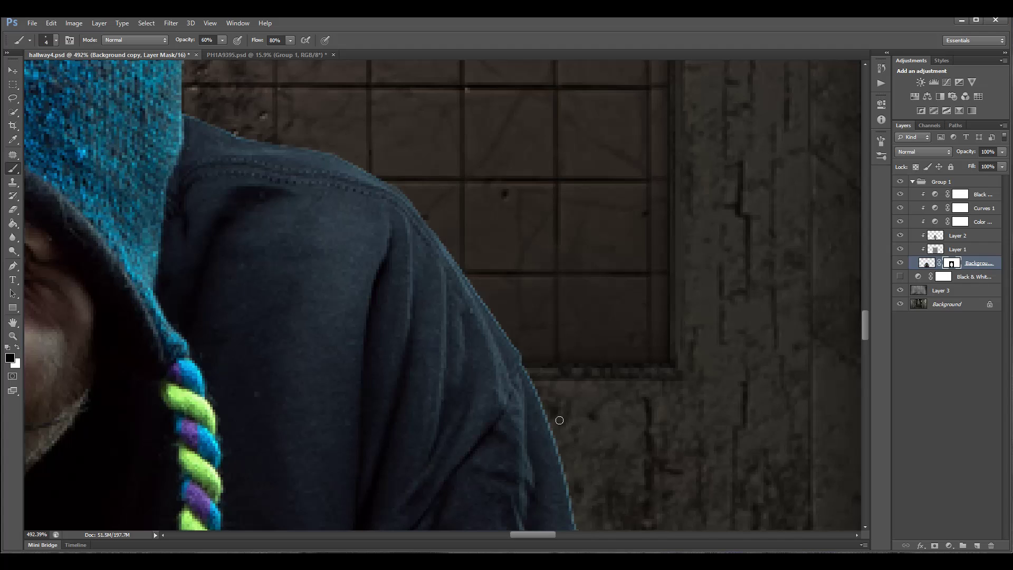
pyautogui.moveTo(559, 421)
pyautogui.mouseDown()
pyautogui.moveTo(551, 434)
pyautogui.moveTo(567, 473)
pyautogui.mouseUp()
# Step: Clean the mask edge down the rest of that sleeve and along the wooden chair back to its arm
pyautogui.scroll(-5, 521, 267)
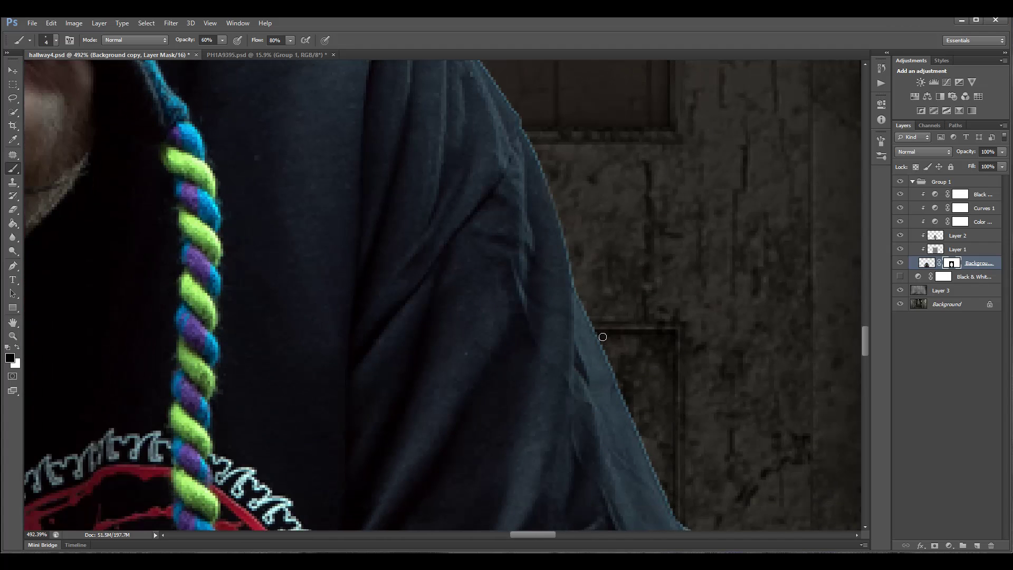
pyautogui.moveTo(628, 409); pyautogui.dragTo(696, 525)
pyautogui.scroll(-8, 646, 358)
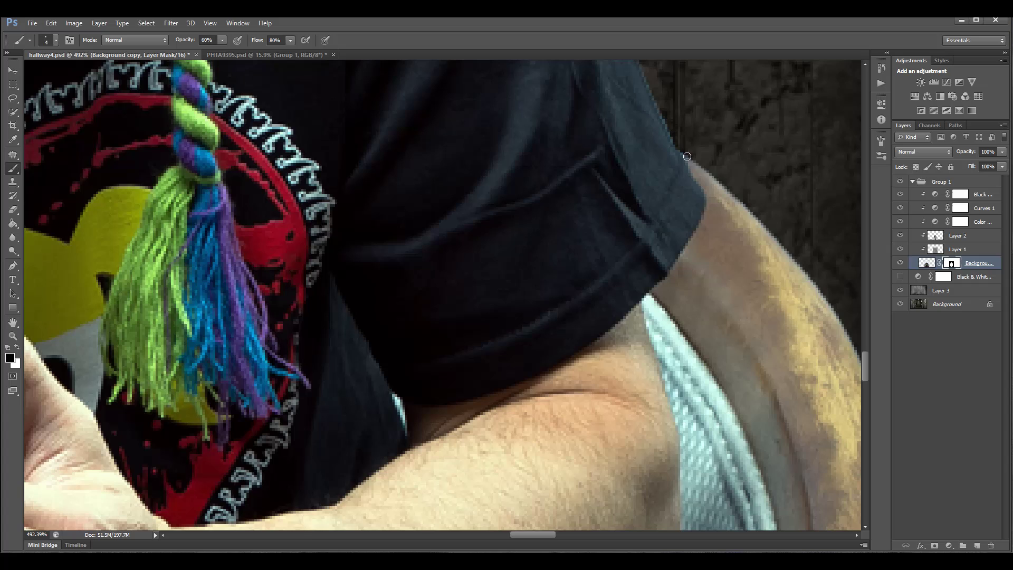
pyautogui.moveTo(687, 156)
pyautogui.mouseDown()
pyautogui.moveTo(812, 276)
pyautogui.moveTo(797, 252)
pyautogui.moveTo(759, 212)
pyautogui.moveTo(843, 317)
pyautogui.mouseUp()
pyautogui.moveTo(539, 534); pyautogui.dragTo(570, 537)
pyautogui.scroll(-6, 442, 418)
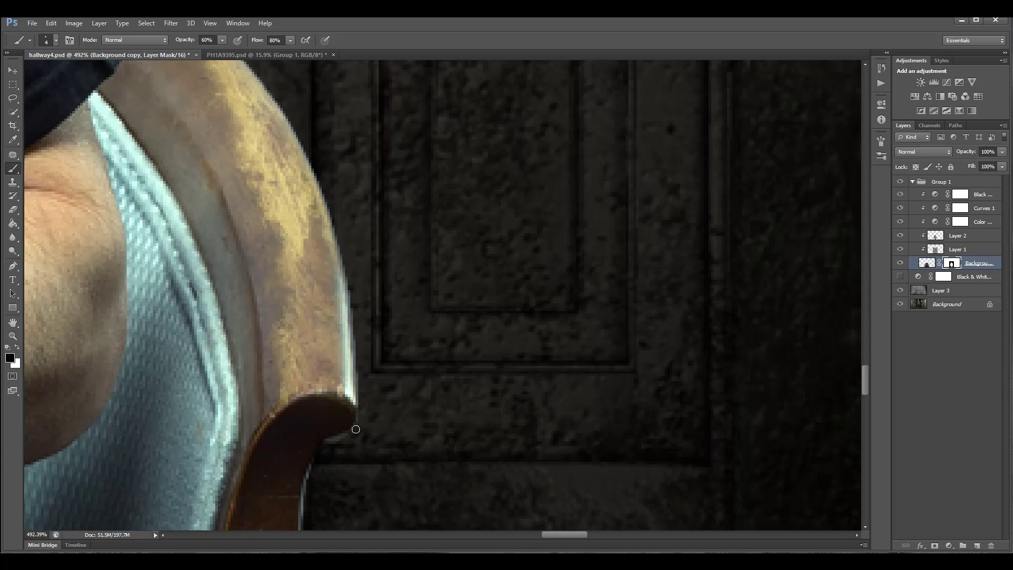
pyautogui.scroll(-10, 389, 415)
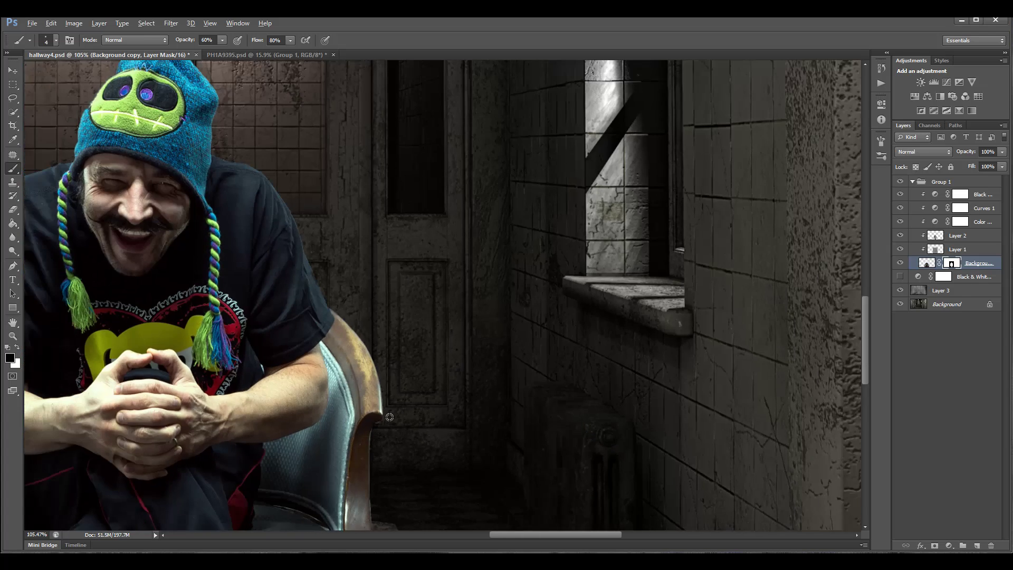
pyautogui.scroll(-5, 472, 321)
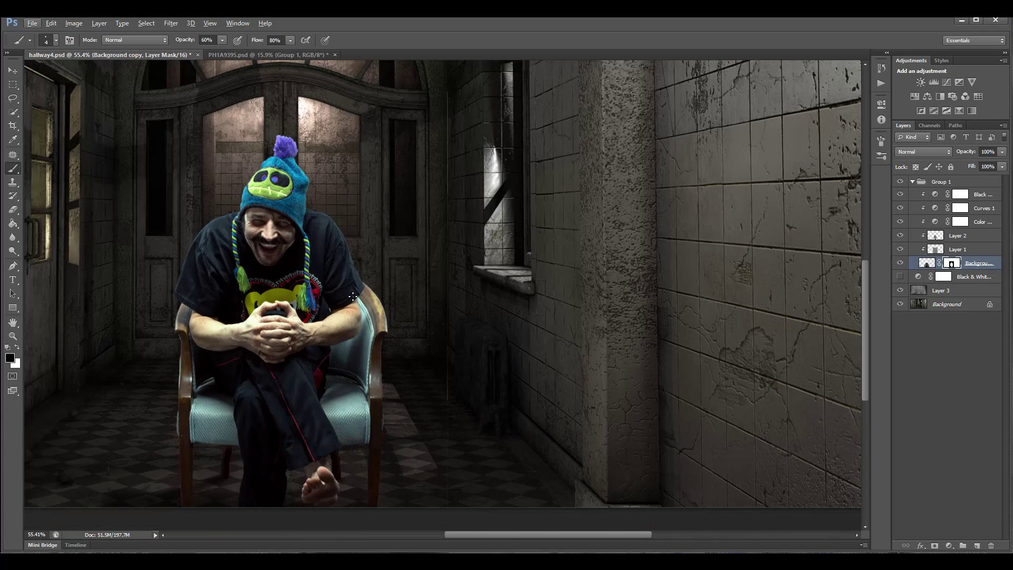
pyautogui.scroll(-4, 217, 335)
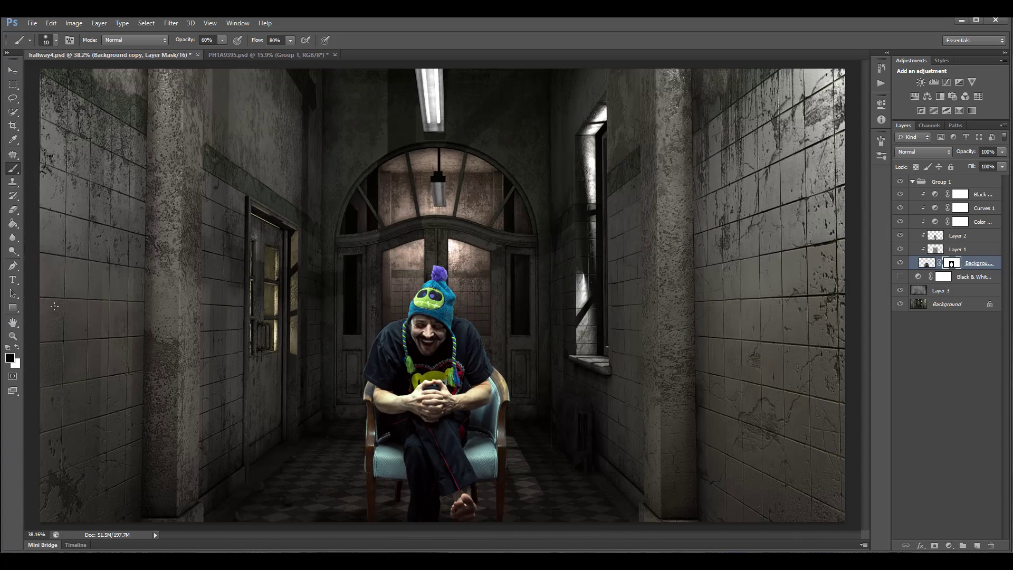
# Step: Enlarge the brush to 800 and compare the composite with Layer 1 hidden and shown
pyautogui.press(']')
pyautogui.press(']')
pyautogui.press(']')
pyautogui.press(']')
pyautogui.press(']')
pyautogui.press(']')
pyautogui.press(']')
pyautogui.press(']')
pyautogui.press(']')
pyautogui.press(']')
pyautogui.press(']')
pyautogui.press(']')
pyautogui.press(']')
pyautogui.press(']')
pyautogui.press(']')
pyautogui.press(']')
pyautogui.press(']')
pyautogui.press(']')
pyautogui.press(']')
pyautogui.press(']')
pyautogui.click(954, 240)
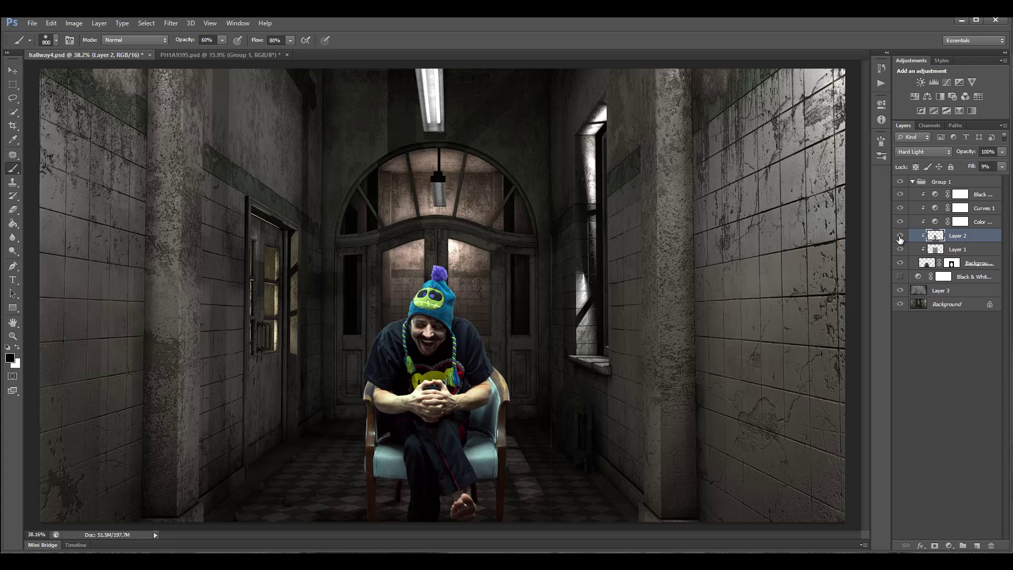
pyautogui.click(932, 252)
pyautogui.click(901, 250)
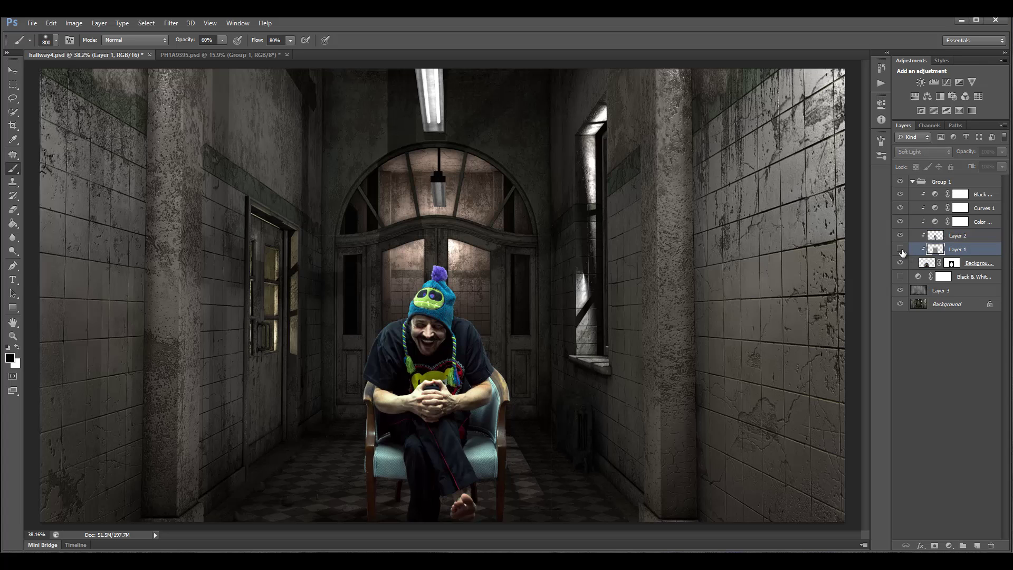
pyautogui.click(902, 250)
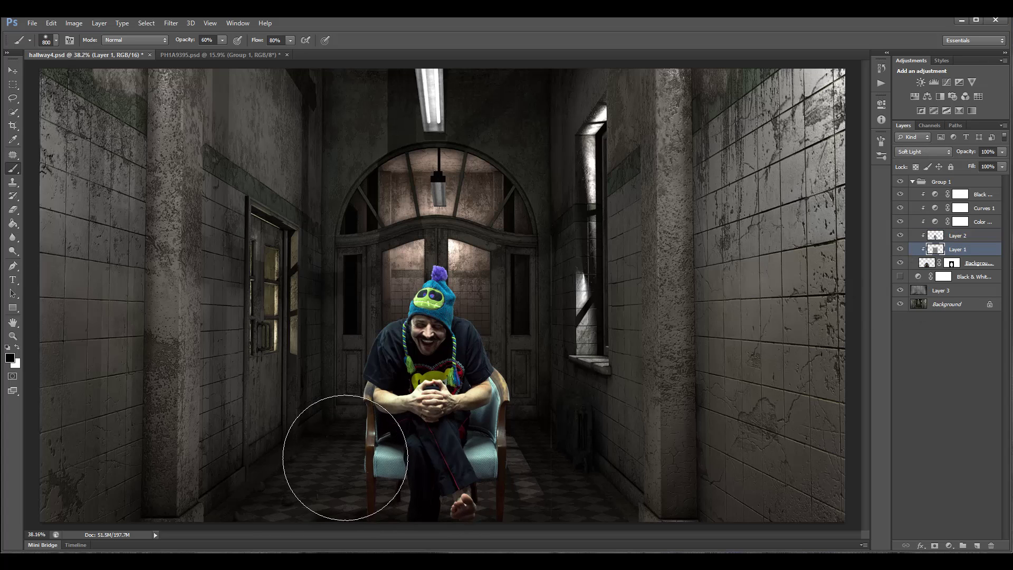
# Step: Reduce the brush to 200 and check the effect of the man's Soft Light shading layer by toggling its visibility
pyautogui.press('[')
pyautogui.press('[')
pyautogui.press('[')
pyautogui.press('[')
pyautogui.press('[')
pyautogui.press('[')
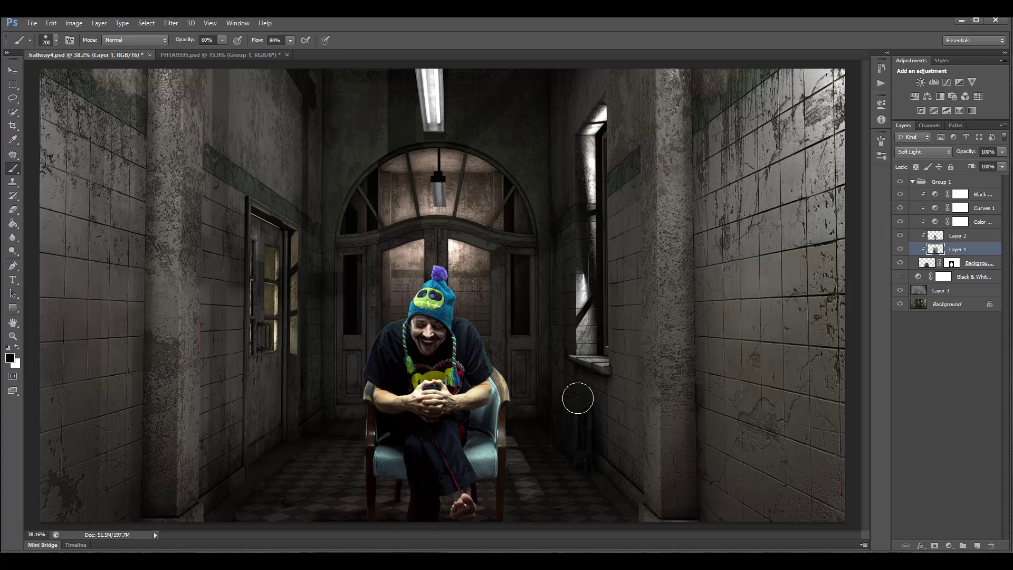
pyautogui.click(900, 249)
pyautogui.click(900, 250)
pyautogui.press('alt')
pyautogui.click(900, 249)
pyautogui.click(900, 249)
# Step: Rename the layer group holding the cut-out man and his adjustments as Figure
pyautogui.doubleClick(944, 182)
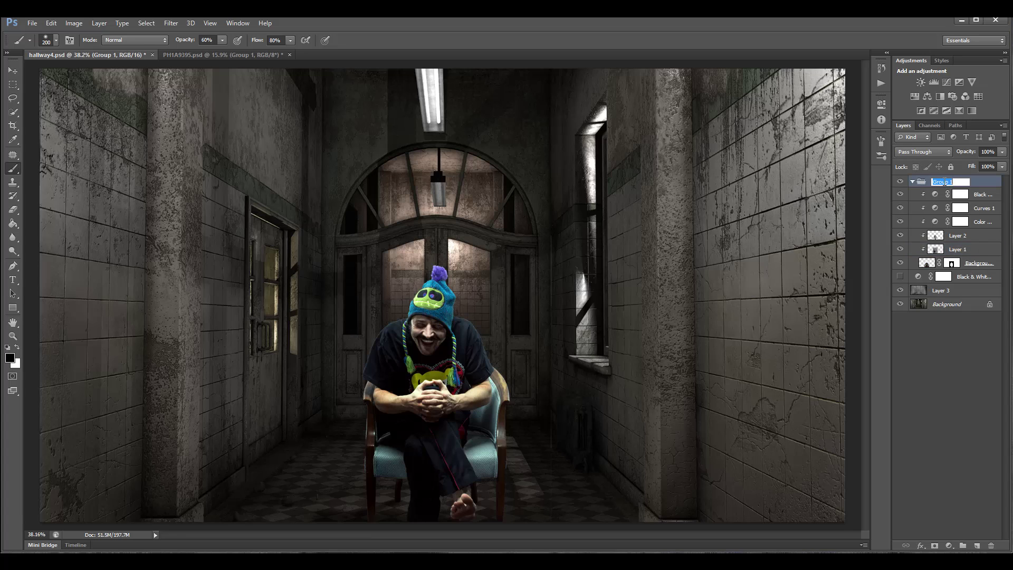
pyautogui.write('Figure')
pyautogui.click(983, 190)
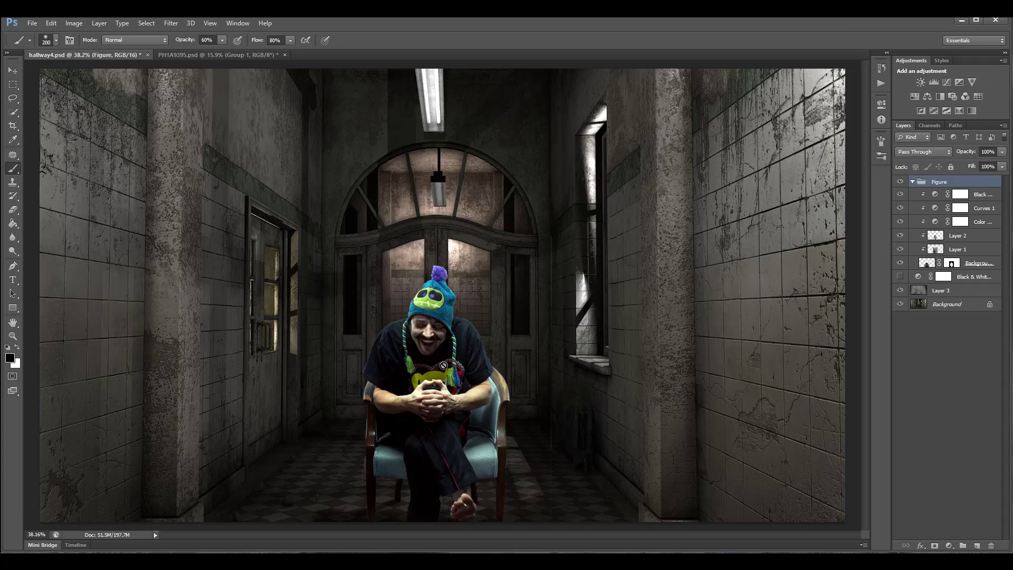
pyautogui.scroll(-2, 458, 353)
pyautogui.scroll(2, 458, 353)
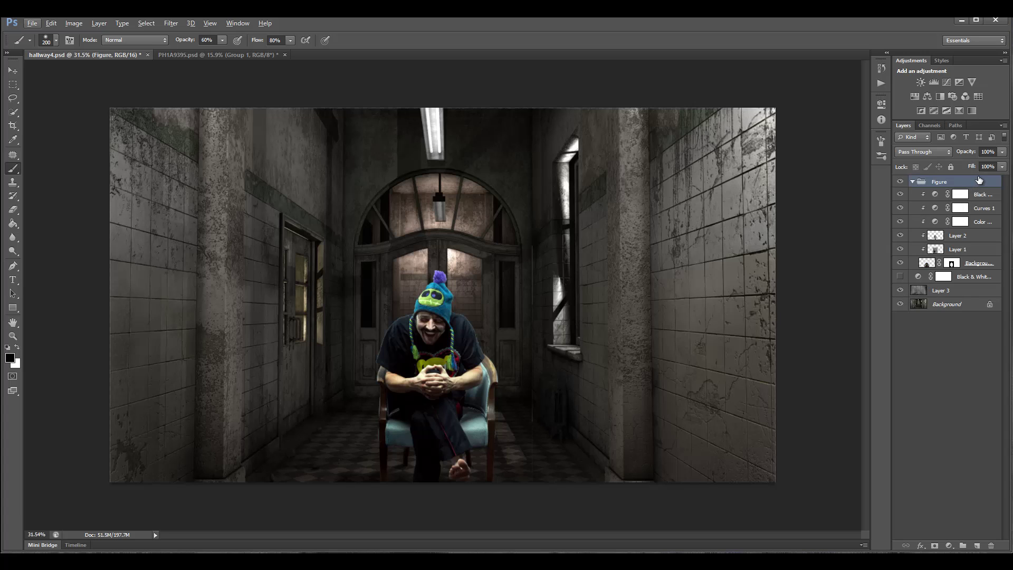
# Step: Stamp all visible layers into two merged copies above the Figure group and group the two copies together
pyautogui.hotkey('ctrl', 'shift', 'alt', 'e')
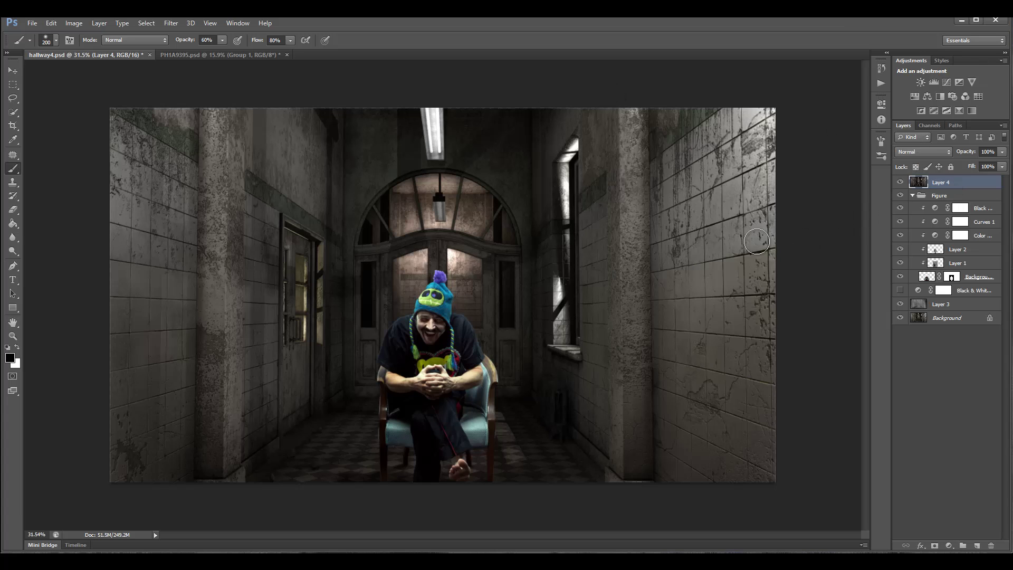
pyautogui.hotkey('ctrl', 'shift', 'alt', 'e')
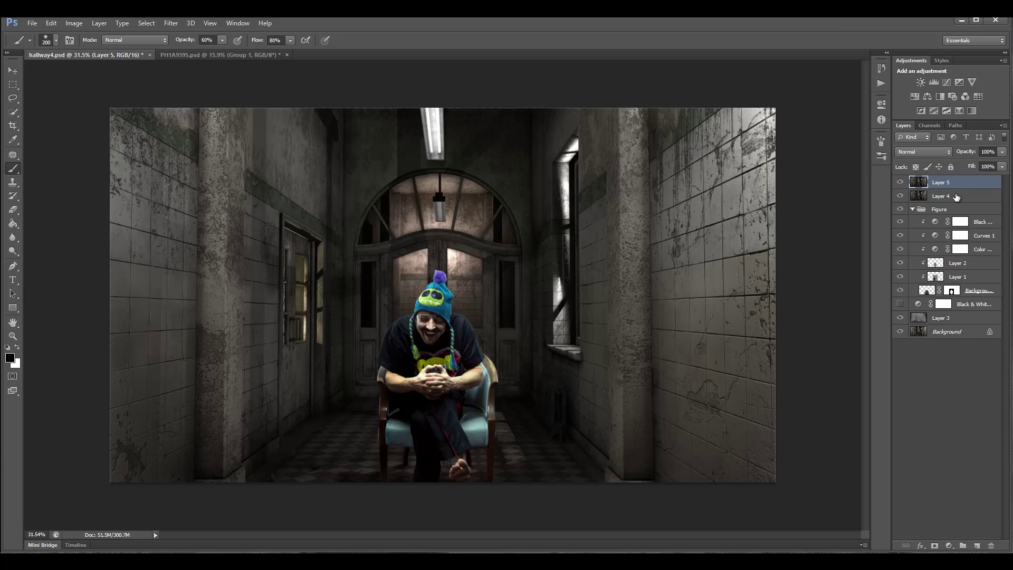
pyautogui.keyDown('shift'); pyautogui.click(965, 195); pyautogui.keyUp('shift')
pyautogui.hotkey('ctrl', 'g')
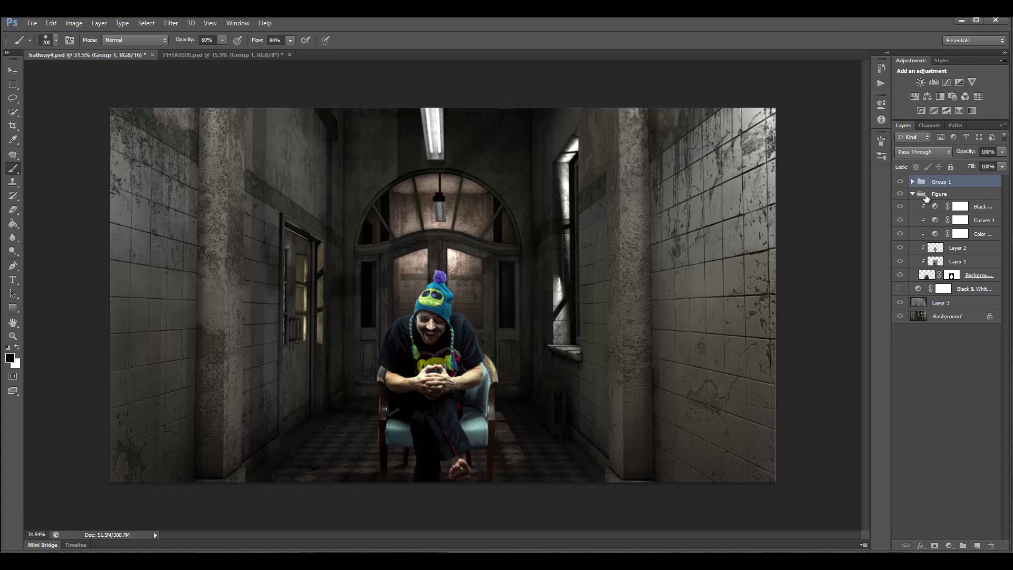
# Step: Set the new group's blend mode to Overlay and expand the group
pyautogui.click(942, 152)
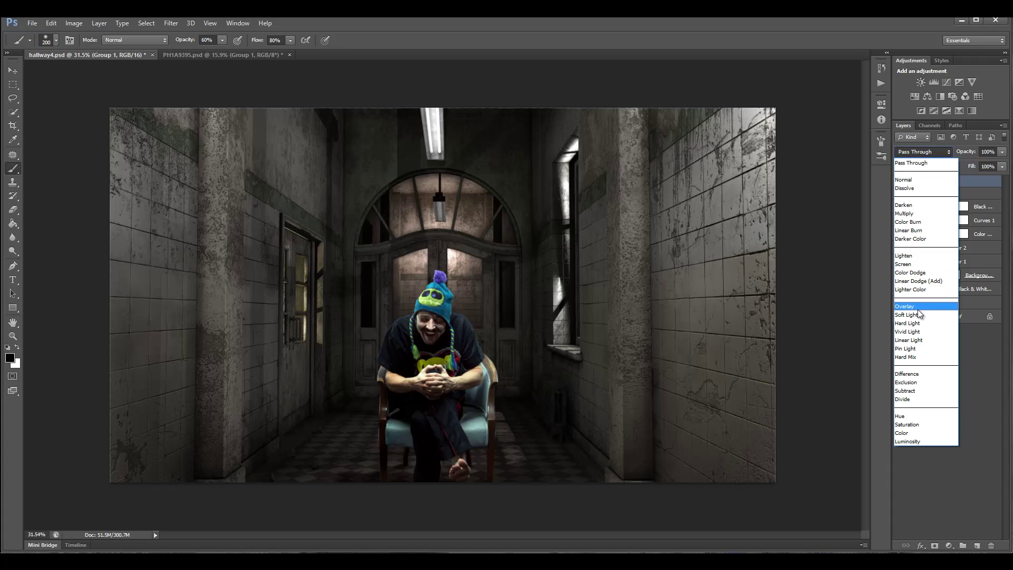
pyautogui.click(917, 309)
pyautogui.click(912, 183)
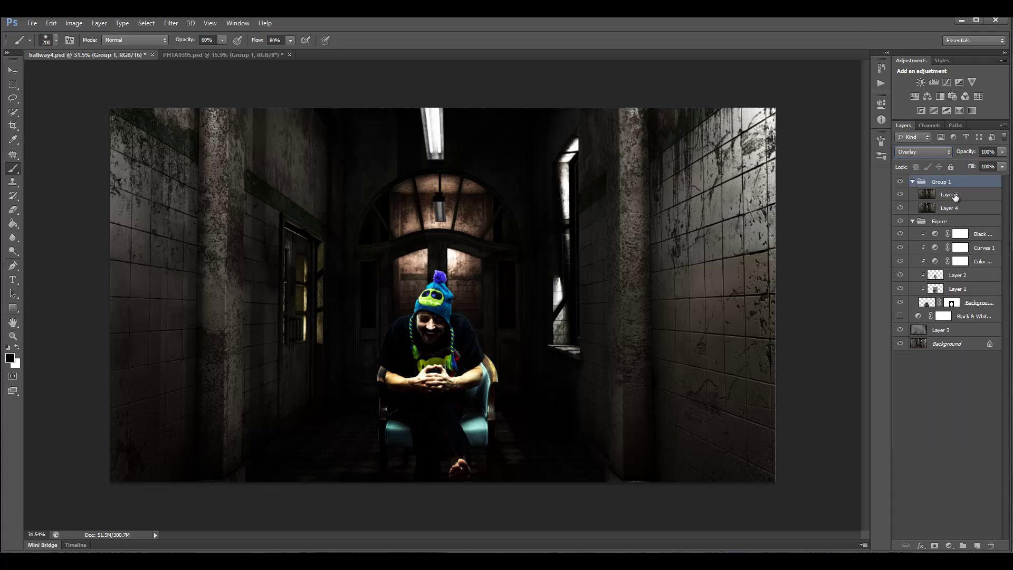
# Step: Set the upper merged copy's blend mode to Vivid Light and invert its colors
pyautogui.click(956, 196)
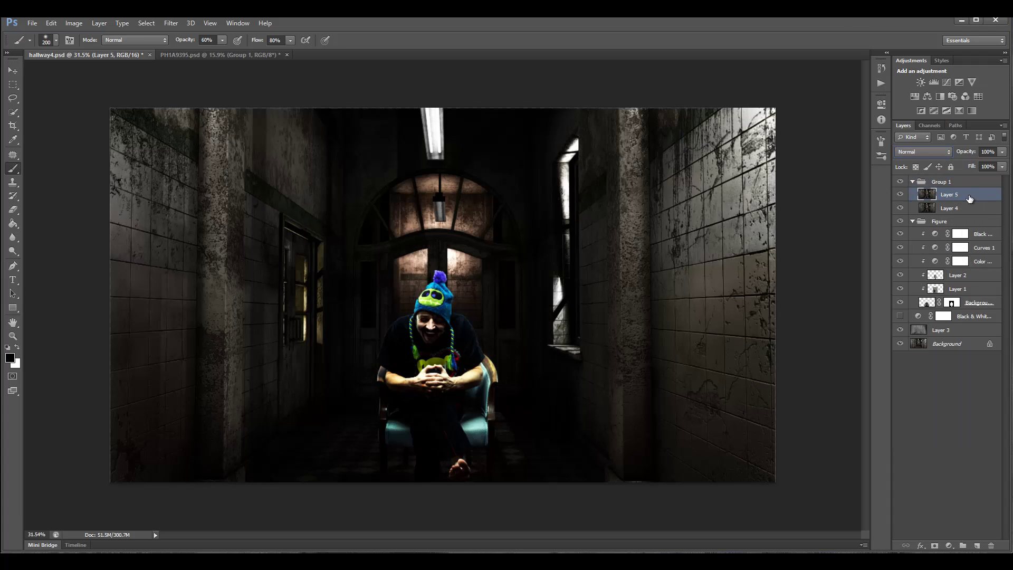
pyautogui.click(949, 151)
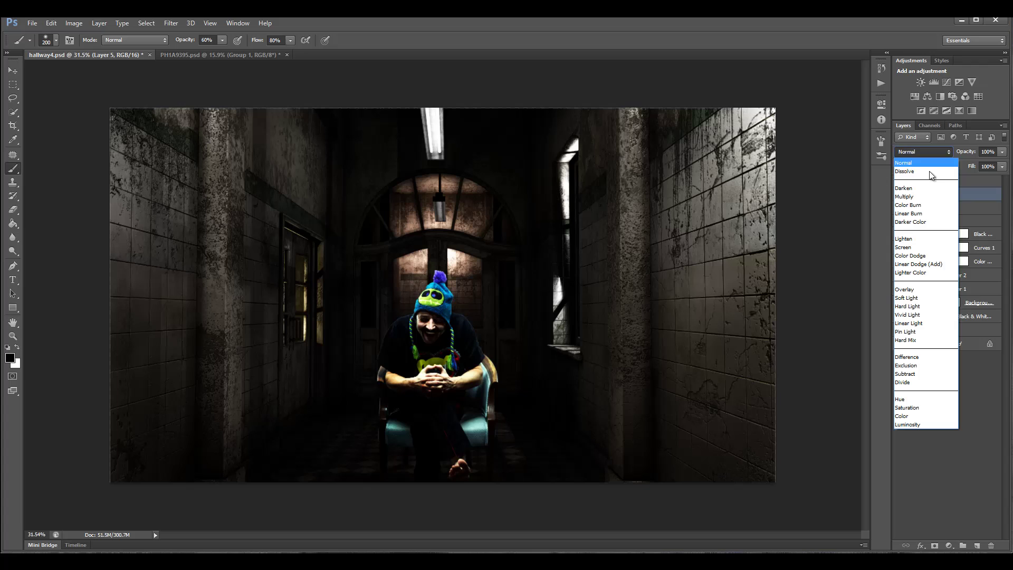
pyautogui.click(930, 315)
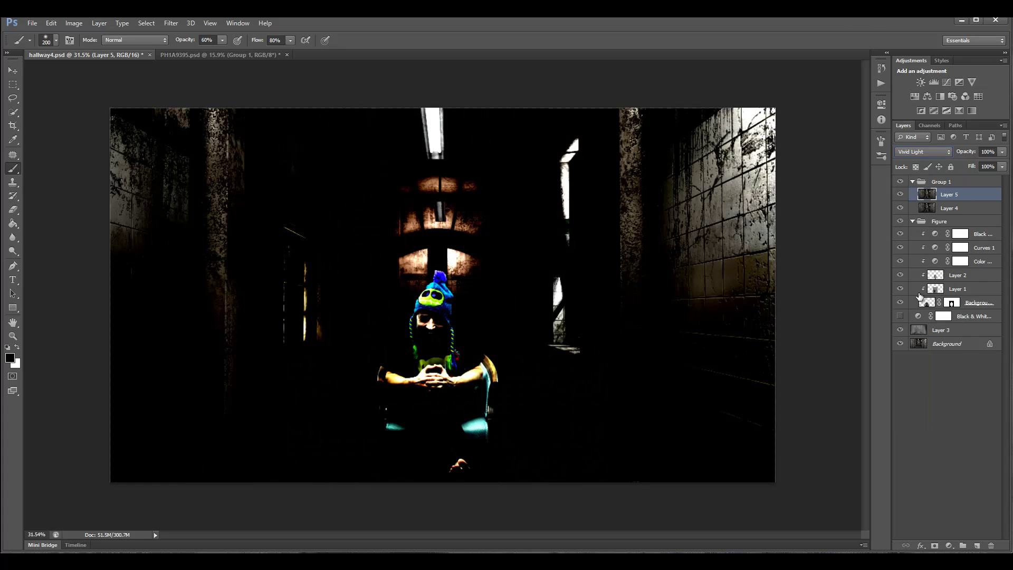
pyautogui.hotkey('ctrl', 'i')
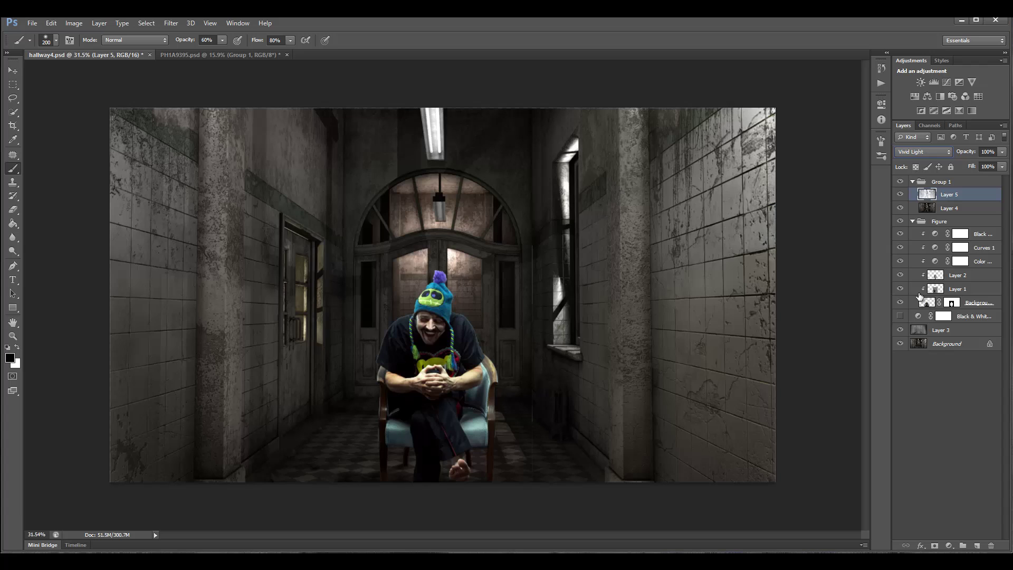
# Step: Apply a Surface Blur with radius 9 pixels and threshold 14 levels to the inverted Vivid Light layer
pyautogui.click(171, 23)
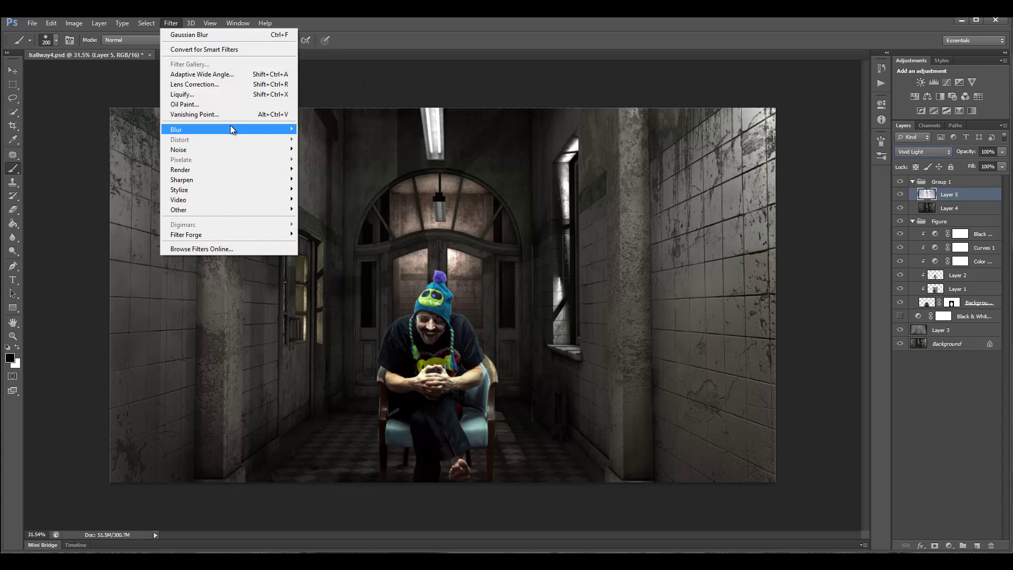
pyautogui.moveTo(230, 126)
pyautogui.click(327, 264)
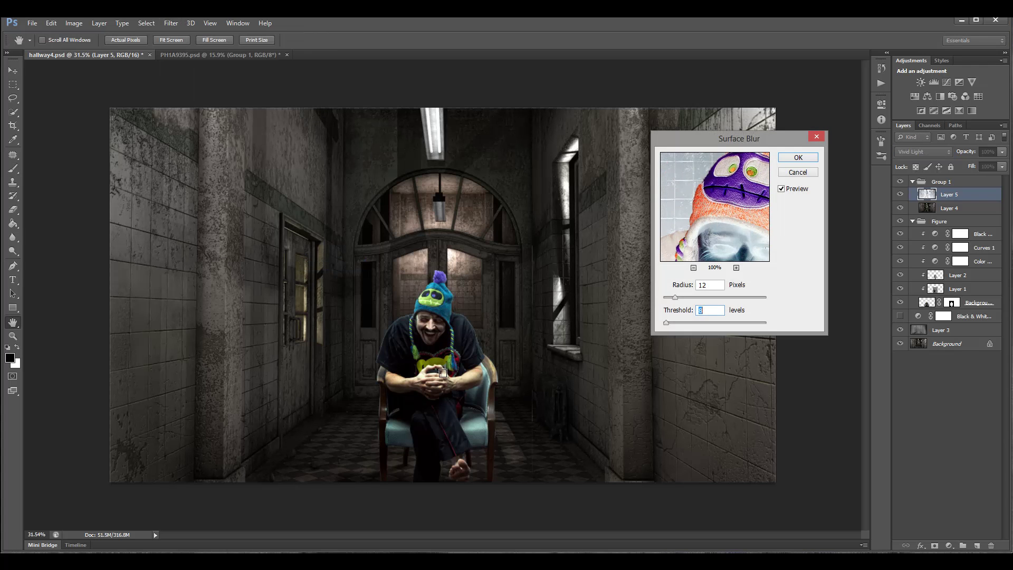
pyautogui.click(429, 322)
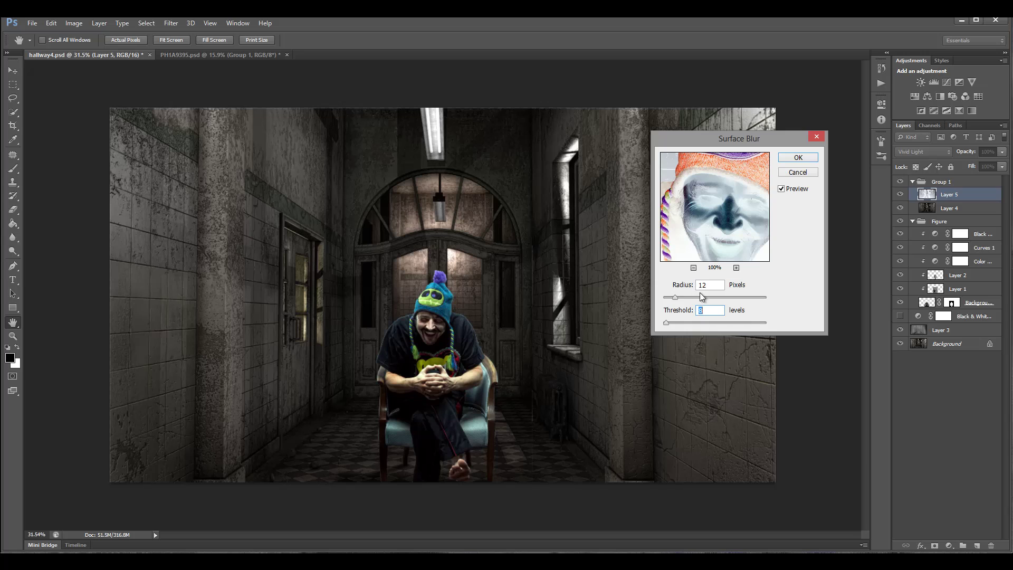
pyautogui.moveTo(675, 297); pyautogui.dragTo(675, 323)
pyautogui.click(678, 298)
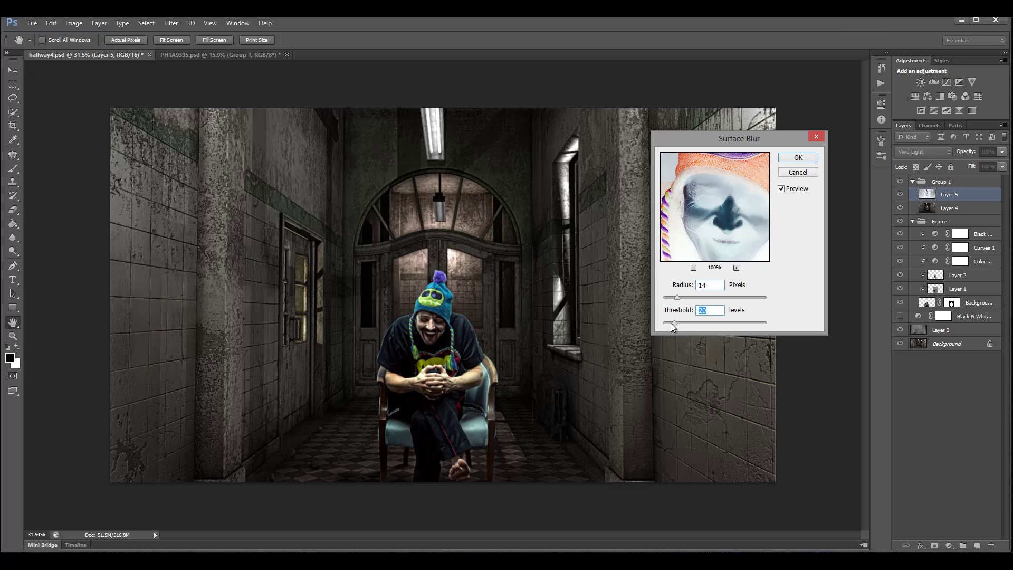
pyautogui.moveTo(676, 324)
pyautogui.mouseDown()
pyautogui.moveTo(666, 326)
pyautogui.moveTo(673, 299)
pyautogui.moveTo(670, 325)
pyautogui.mouseUp()
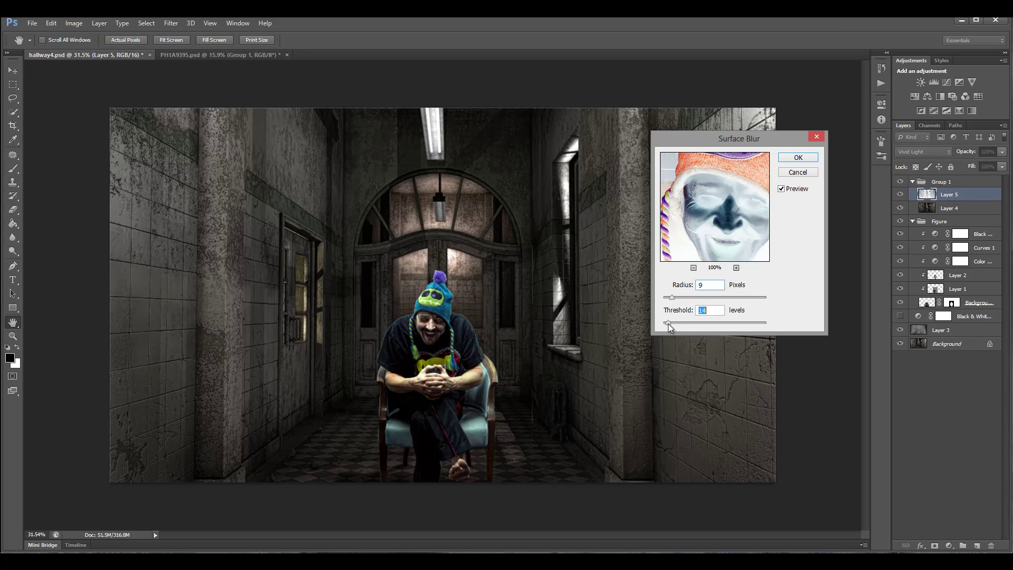
pyautogui.click(798, 157)
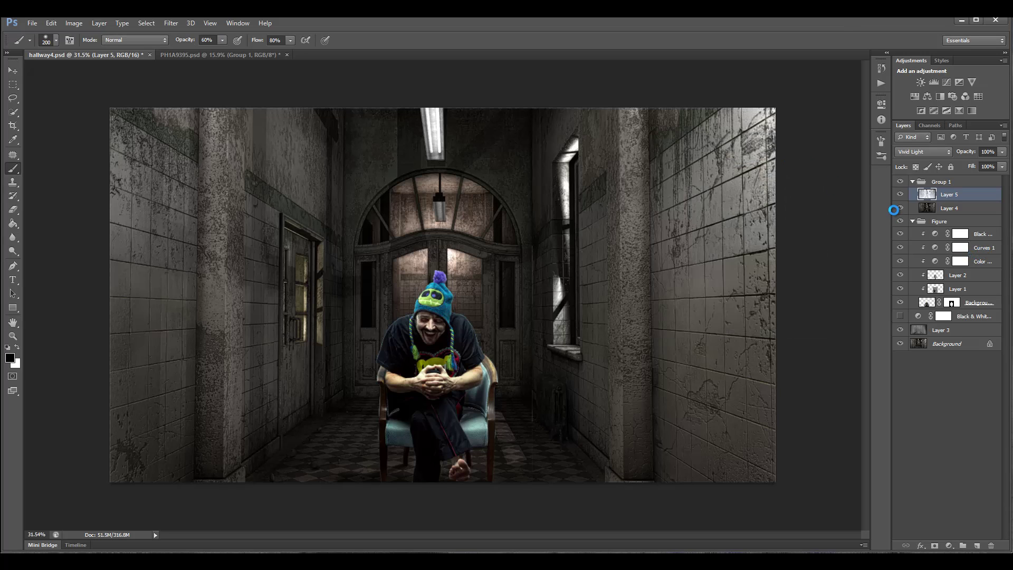
# Step: Check Layer 2's effect by toggling its visibility and reduce its fill to 2%
pyautogui.click(976, 277)
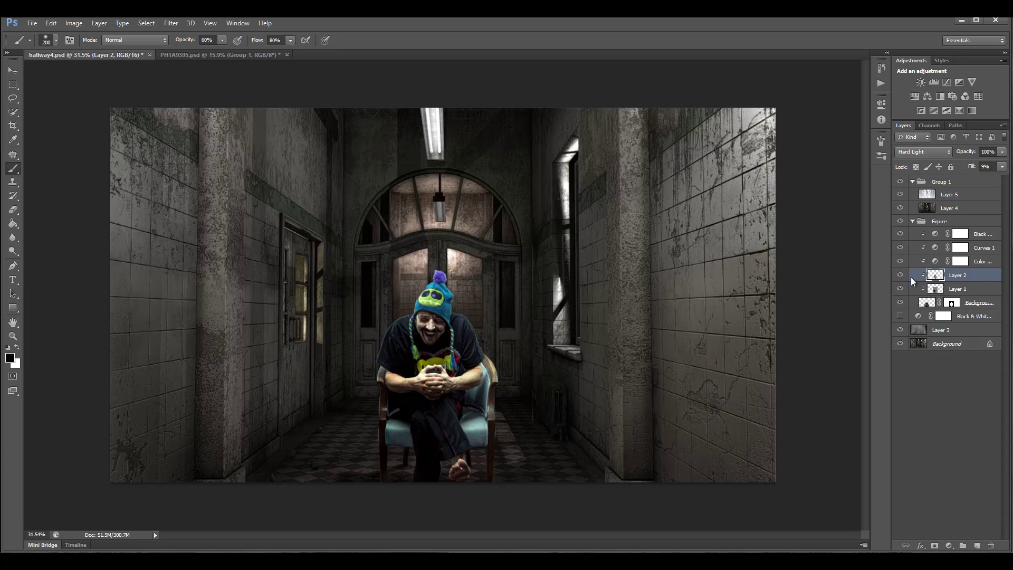
pyautogui.click(900, 276)
pyautogui.click(901, 276)
pyautogui.moveTo(1001, 169); pyautogui.dragTo(949, 176)
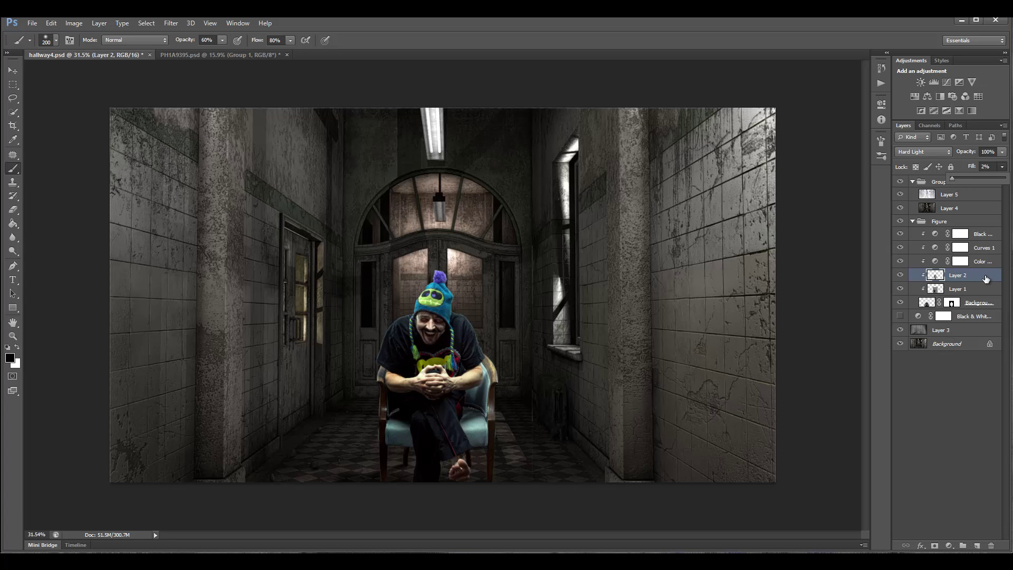
# Step: Collapse Group 1 and compare the image with and without its detail effect, examining the man up close
pyautogui.click(976, 181)
pyautogui.click(913, 182)
pyautogui.click(901, 182)
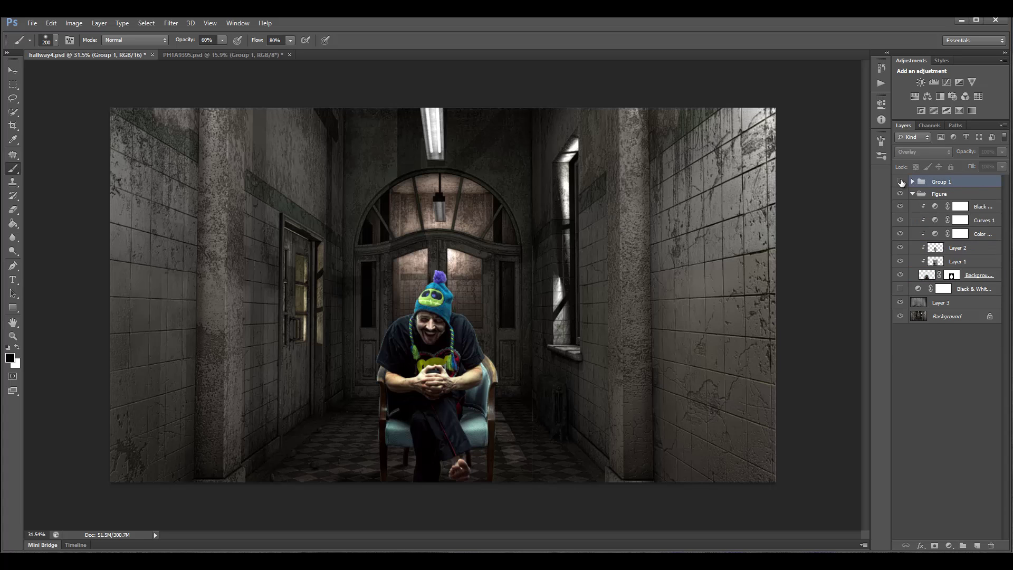
pyautogui.click(901, 181)
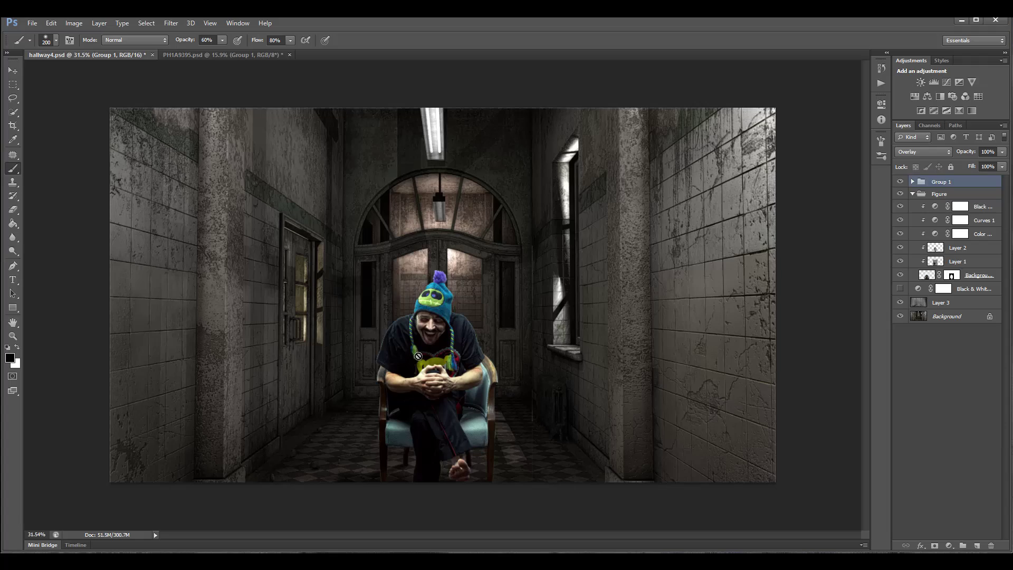
pyautogui.scroll(3, 429, 340)
pyautogui.scroll(1, 431, 340)
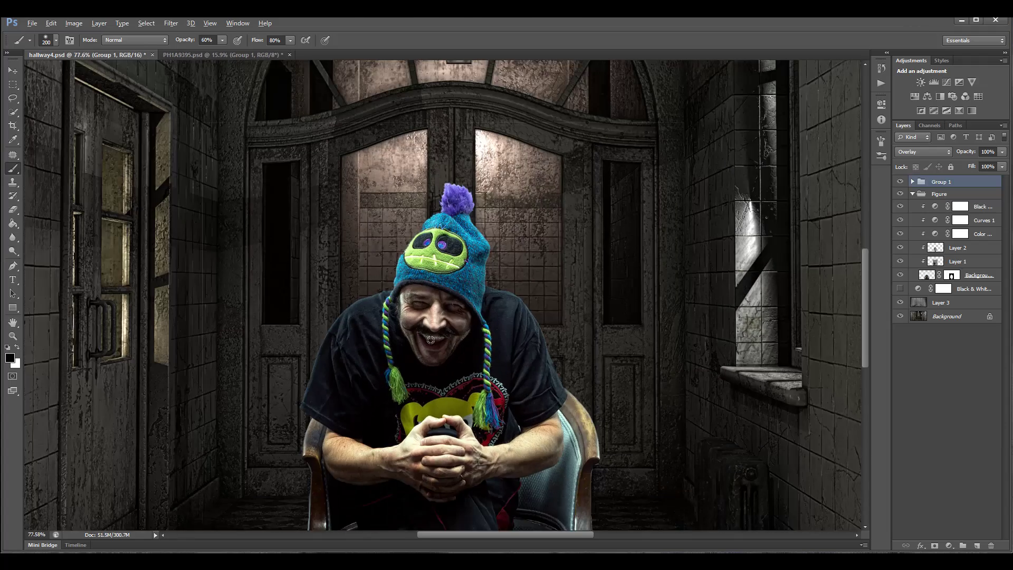
pyautogui.click(900, 182)
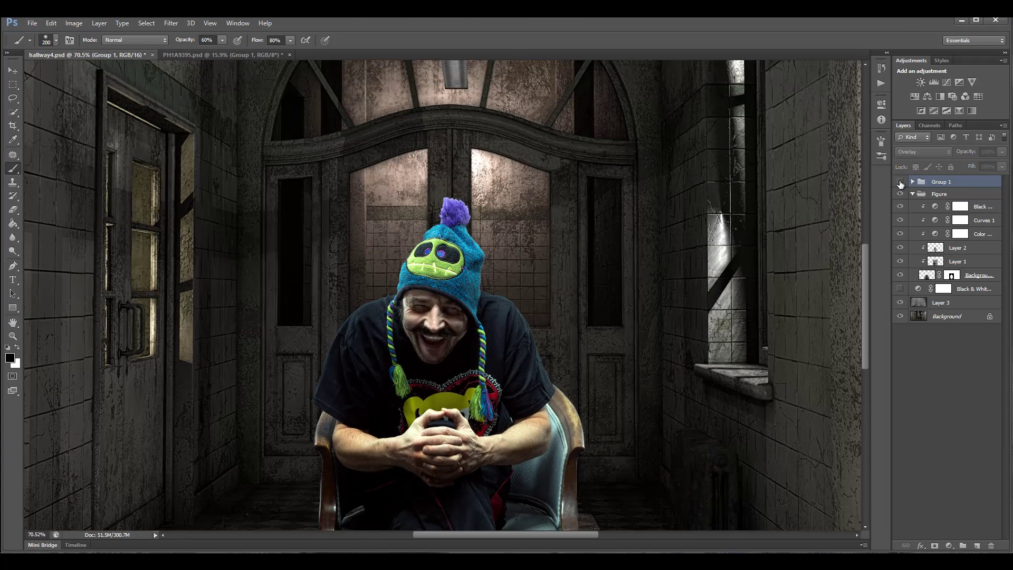
pyautogui.click(901, 182)
pyautogui.click(901, 182)
pyautogui.click(901, 183)
pyautogui.click(900, 182)
pyautogui.click(900, 183)
# Step: Set Group 1's fill to 38%
pyautogui.click(1002, 167)
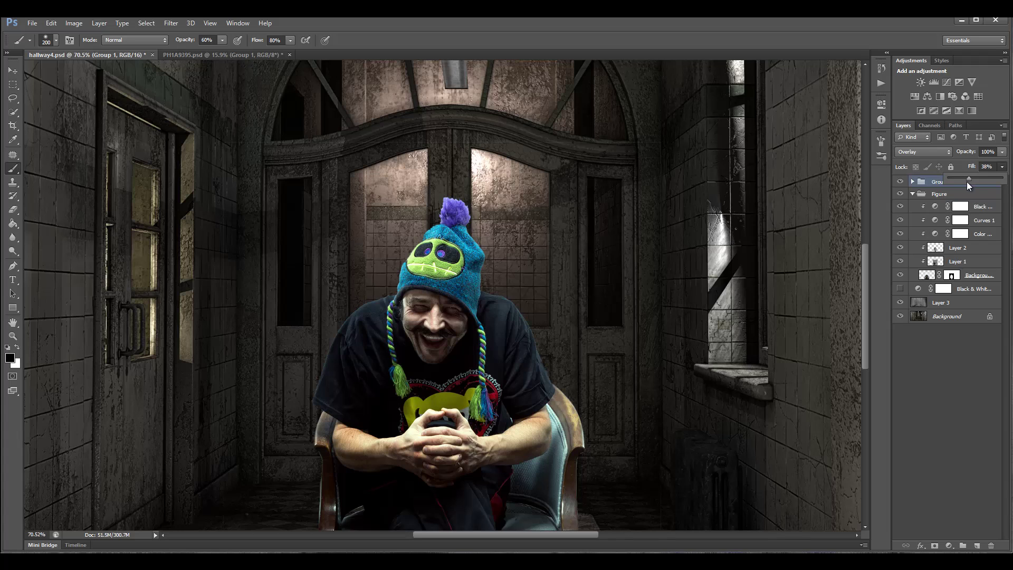
pyautogui.click(433, 328)
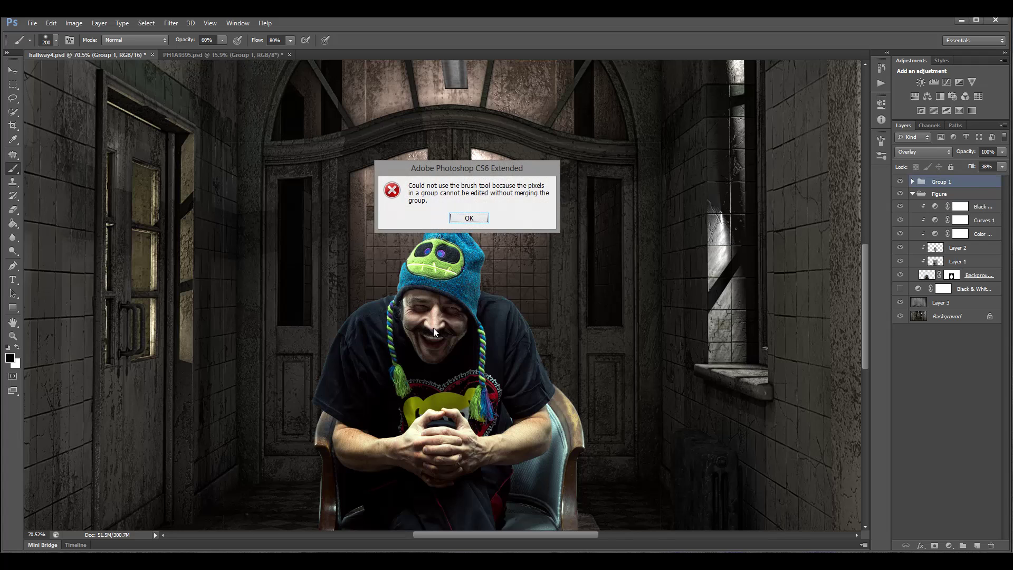
pyautogui.click(469, 221)
# Step: Add a black layer mask to Group 1 and paint white over the man's face, arms and hands to reveal the detail effect
pyautogui.scroll(-2, 443, 316)
pyautogui.scroll(-4, 444, 316)
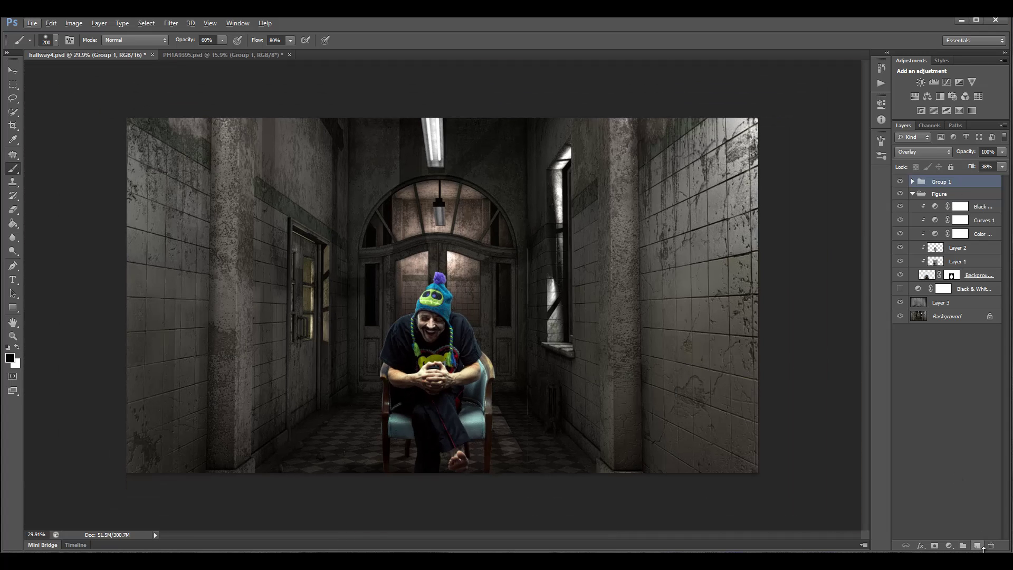
pyautogui.click(937, 547)
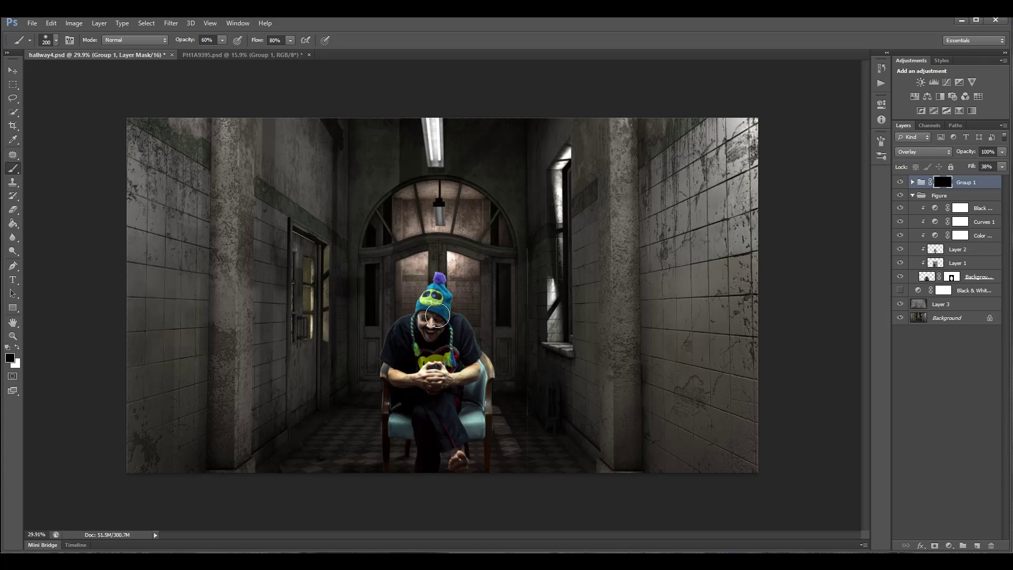
pyautogui.keyDown('alt'); pyautogui.scroll(3, 448, 349); pyautogui.keyUp('alt')
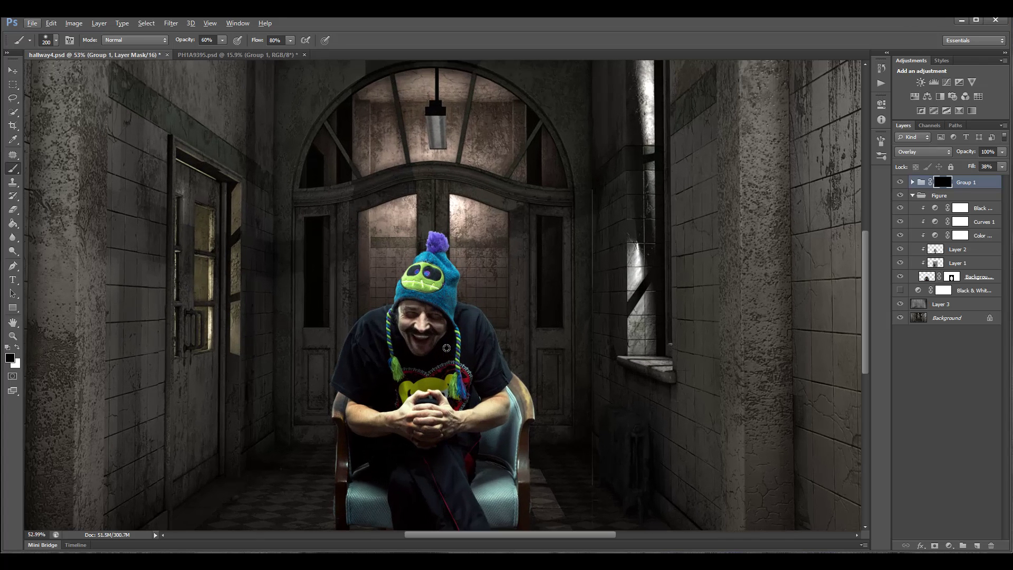
pyautogui.scroll(-2, 447, 348)
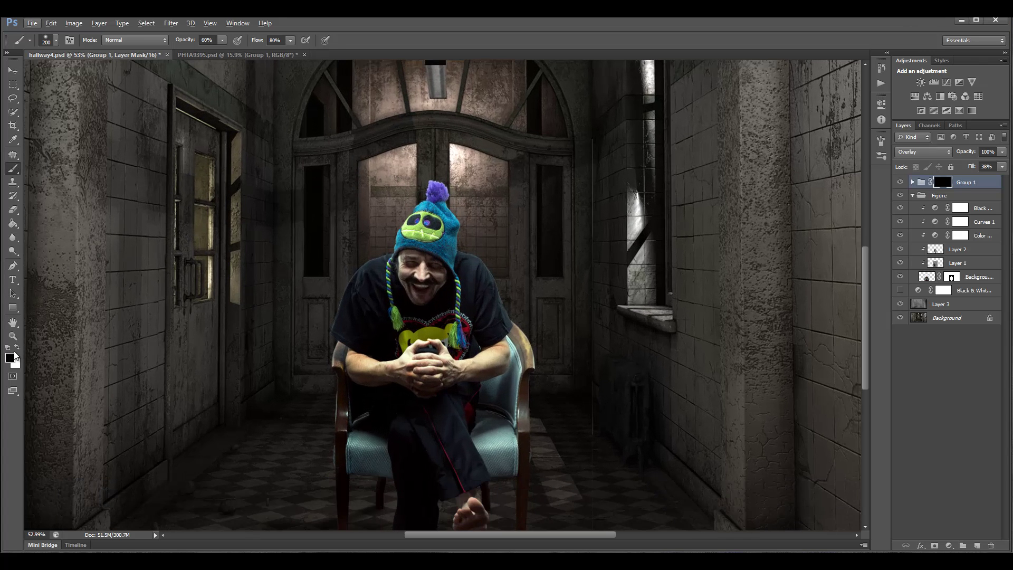
pyautogui.click(17, 347)
pyautogui.moveTo(445, 298); pyautogui.dragTo(439, 274)
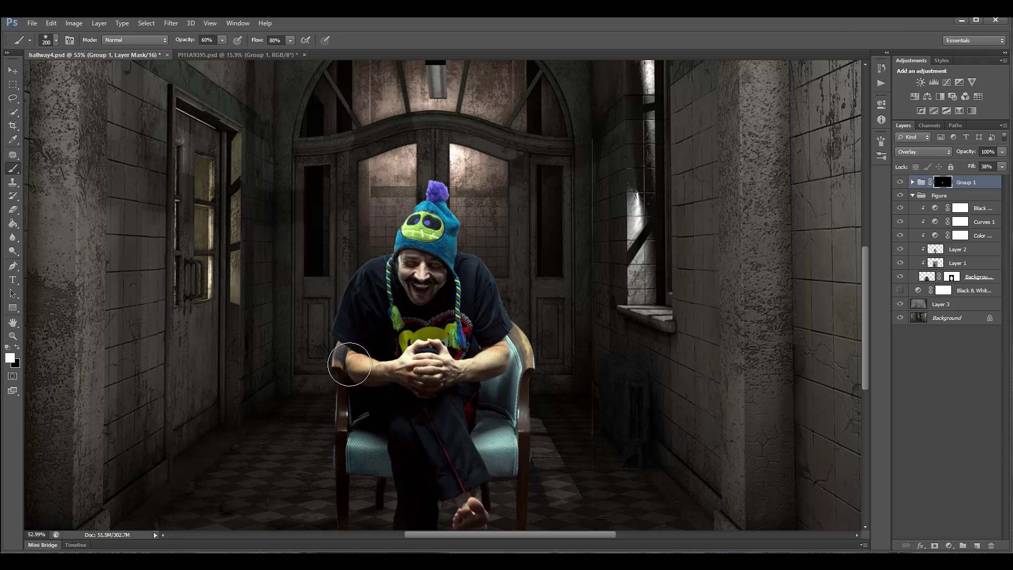
pyautogui.moveTo(349, 364)
pyautogui.mouseDown()
pyautogui.moveTo(418, 419)
pyautogui.moveTo(442, 486)
pyautogui.moveTo(453, 414)
pyautogui.mouseUp()
# Step: Set Group 1's fill to 59% and paint white on its mask around the arched doorway
pyautogui.click(1001, 166)
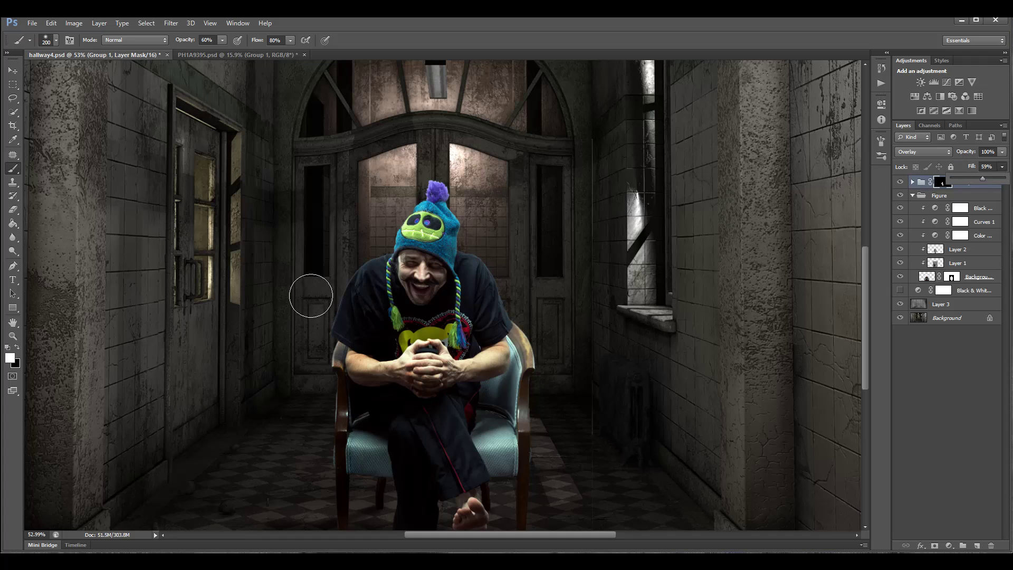
pyautogui.click(460, 136)
pyautogui.moveTo(470, 140)
pyautogui.mouseDown()
pyautogui.moveTo(511, 140)
pyautogui.moveTo(369, 136)
pyautogui.mouseUp()
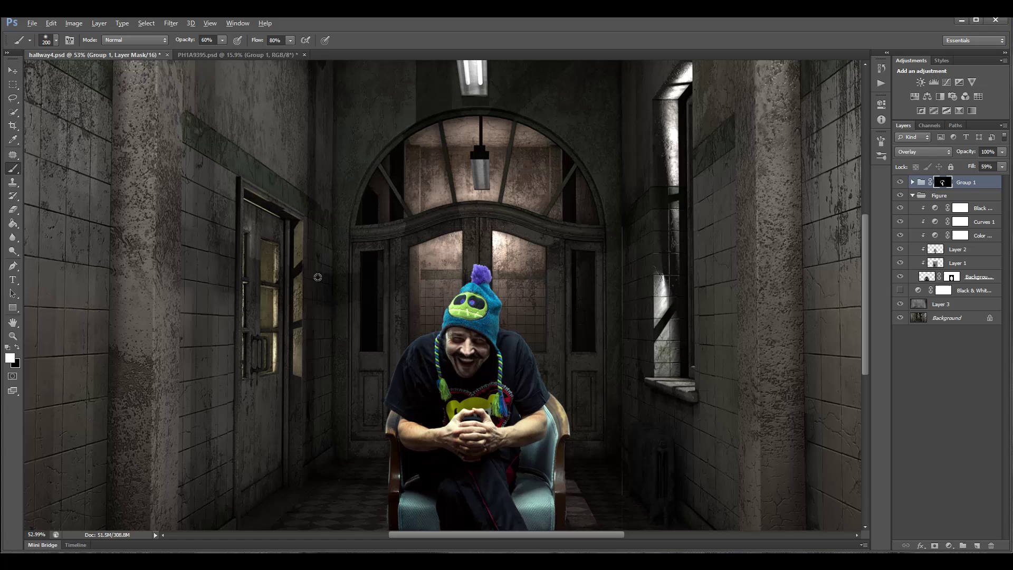
pyautogui.scroll(1, 318, 277)
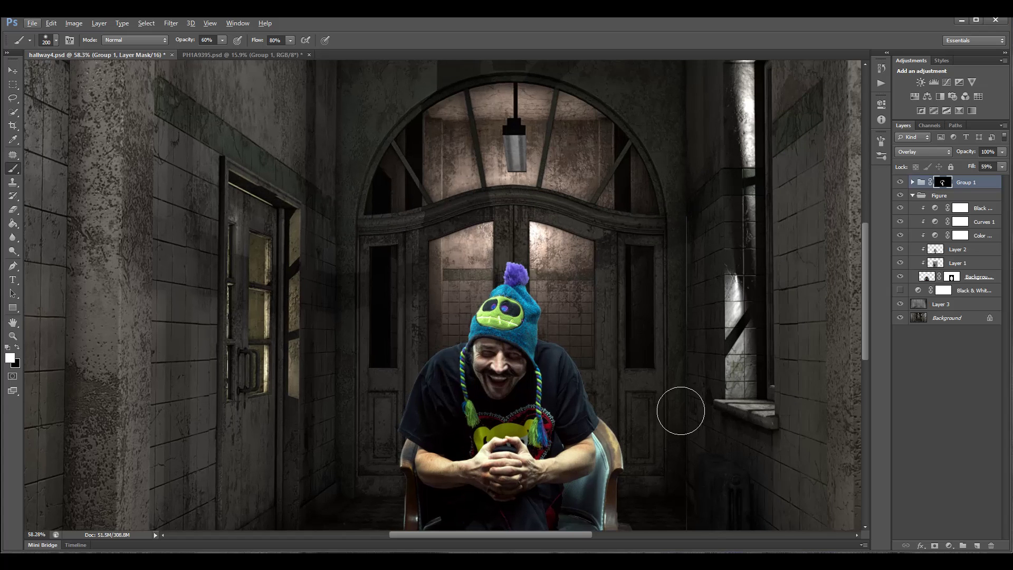
pyautogui.scroll(-5, 683, 423)
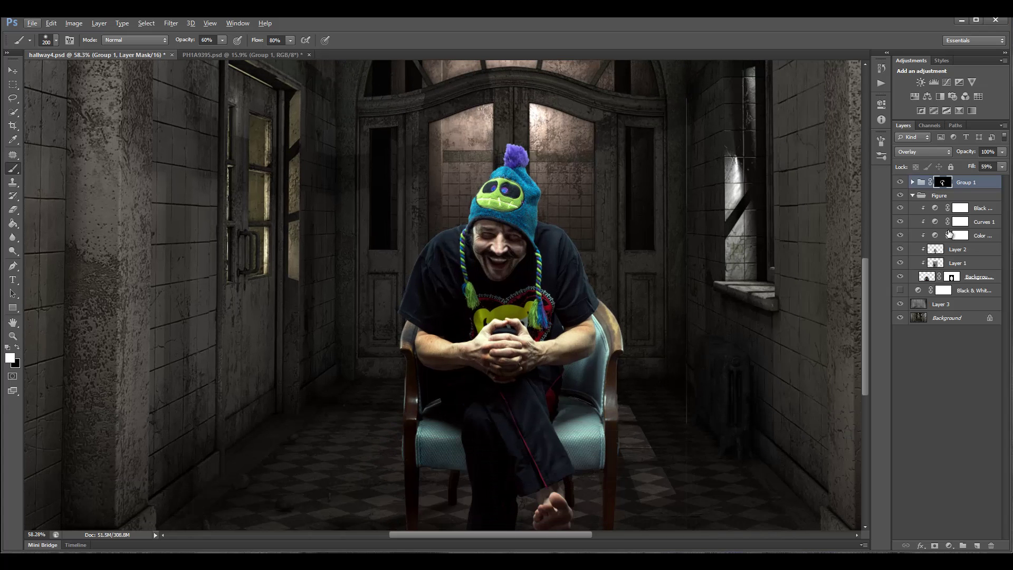
pyautogui.scroll(3, 744, 311)
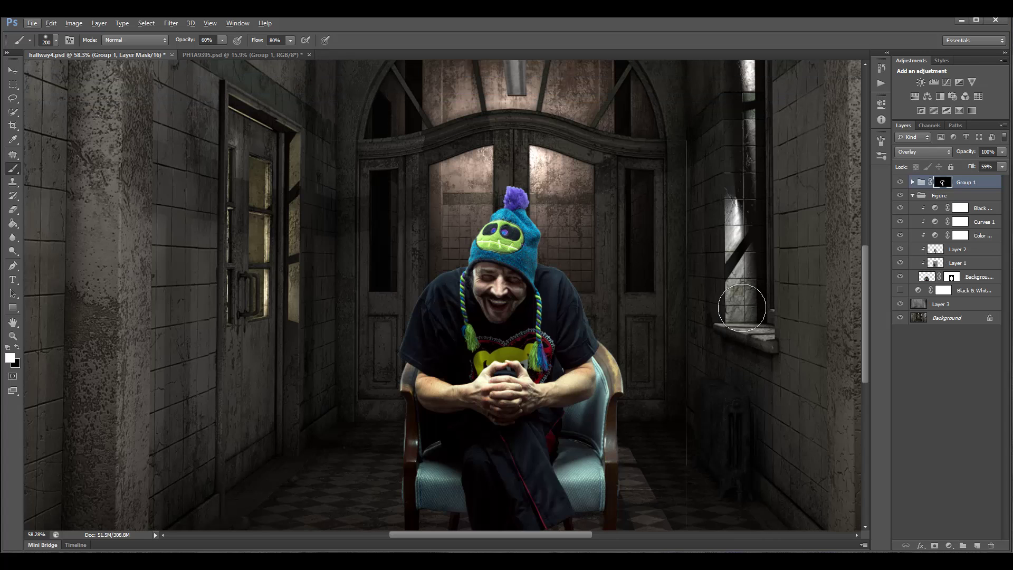
pyautogui.click(13, 85)
pyautogui.moveTo(211, 78); pyautogui.dragTo(753, 193)
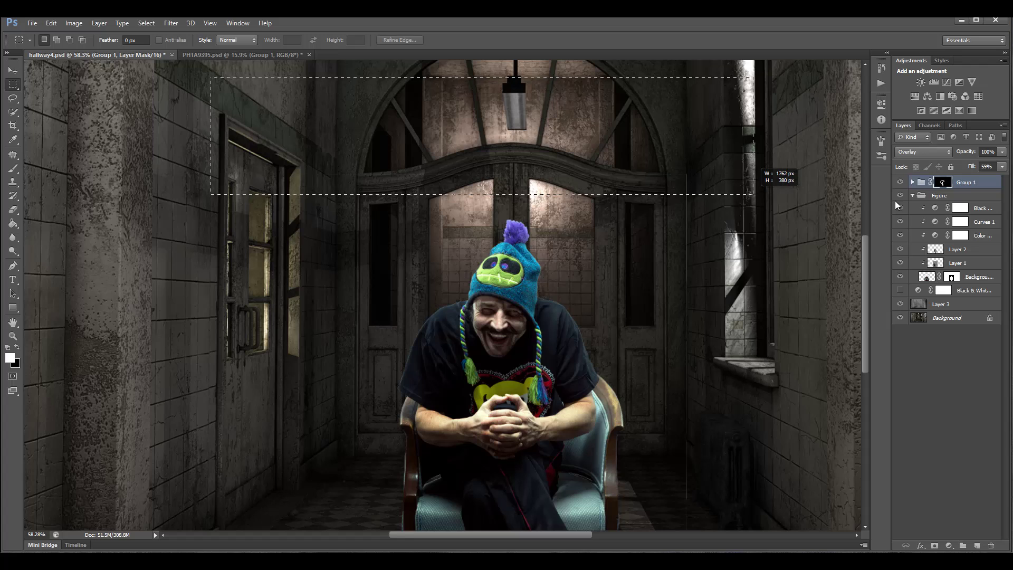
pyautogui.click(974, 276)
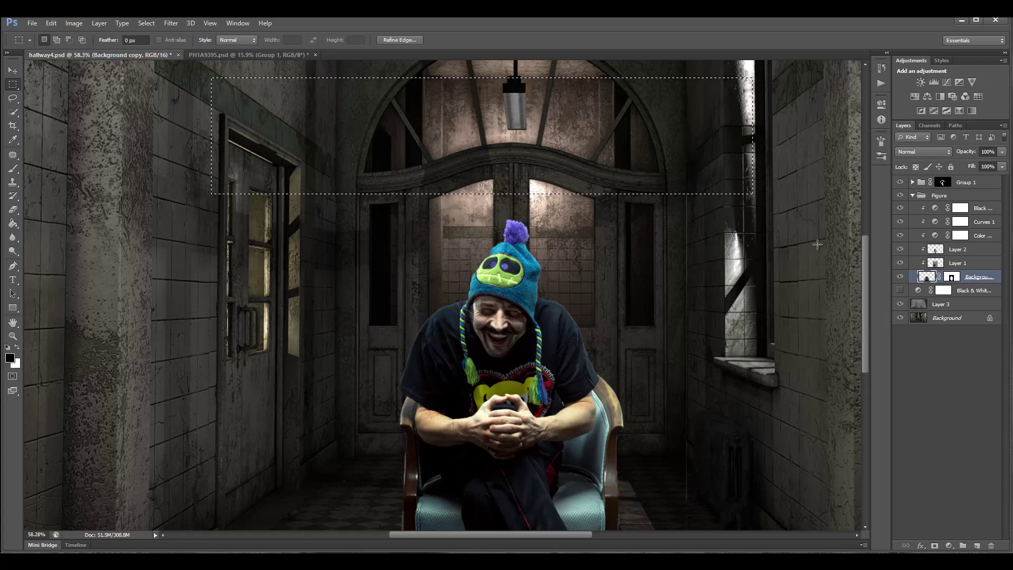
pyautogui.hotkey('ctrl', 'd')
pyautogui.scroll(-2, 765, 200)
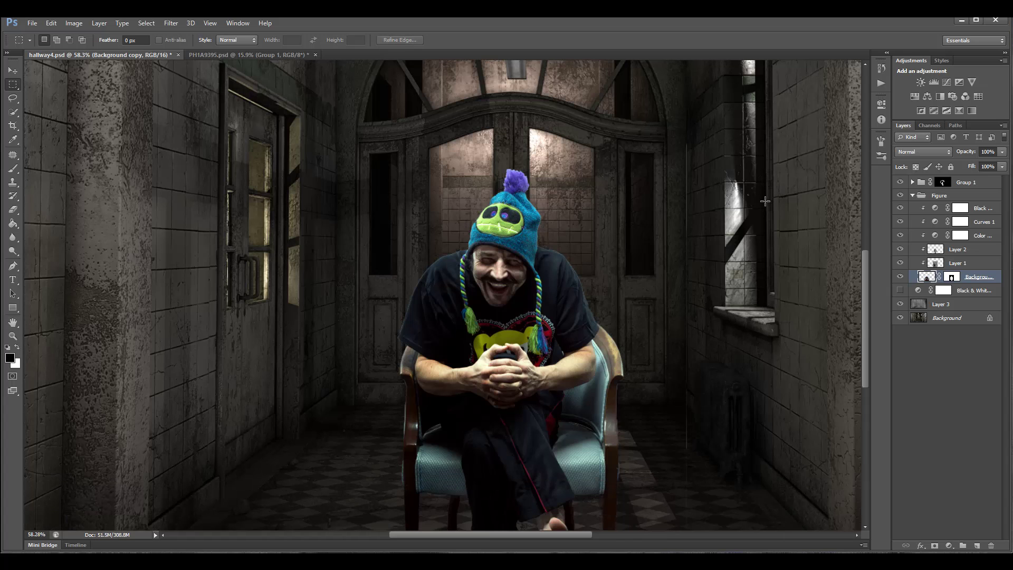
pyautogui.scroll(-2, 765, 200)
pyautogui.moveTo(787, 100); pyautogui.dragTo(678, 499)
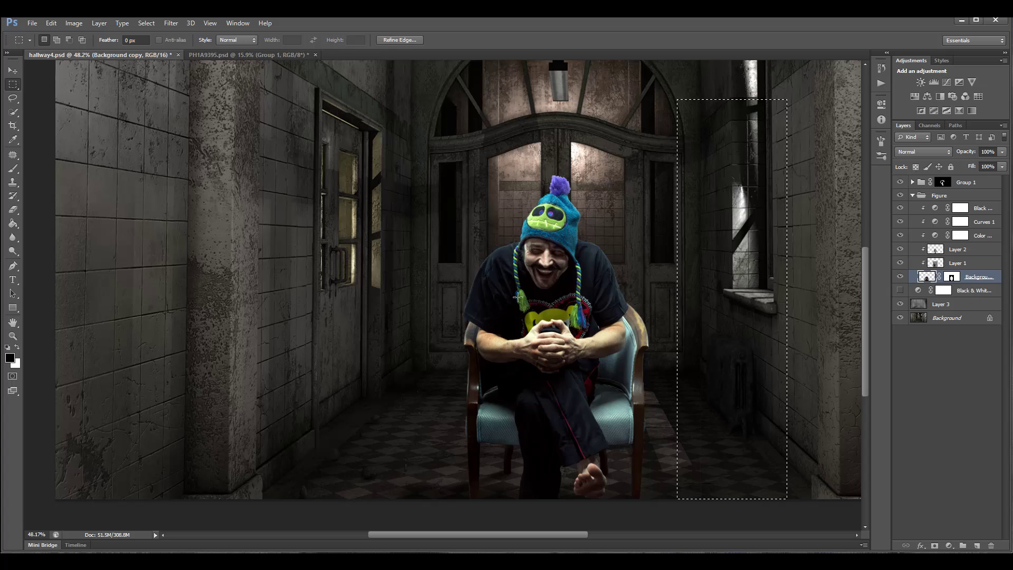
pyautogui.moveTo(284, 101); pyautogui.dragTo(440, 498)
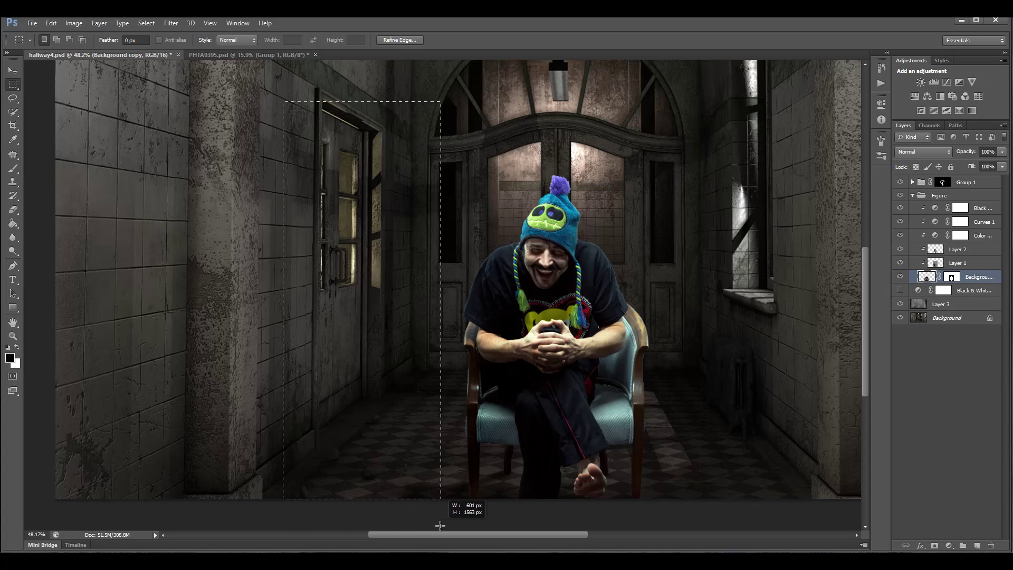
pyautogui.hotkey('ctrl', 'd')
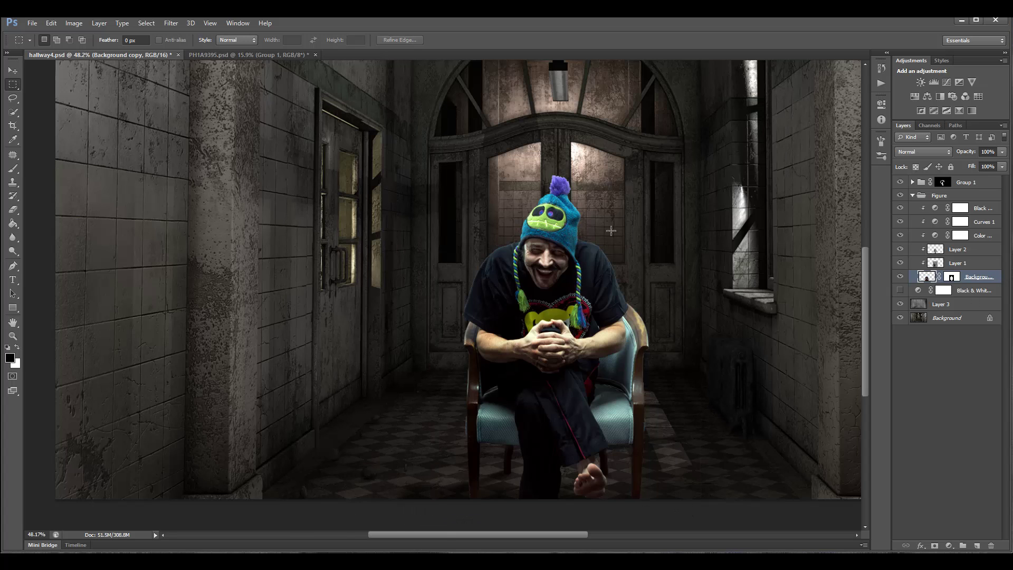
# Step: Select Group 1's mask and compare the man with the masked detail effect hidden and shown
pyautogui.moveTo(611, 230); pyautogui.dragTo(783, 176)
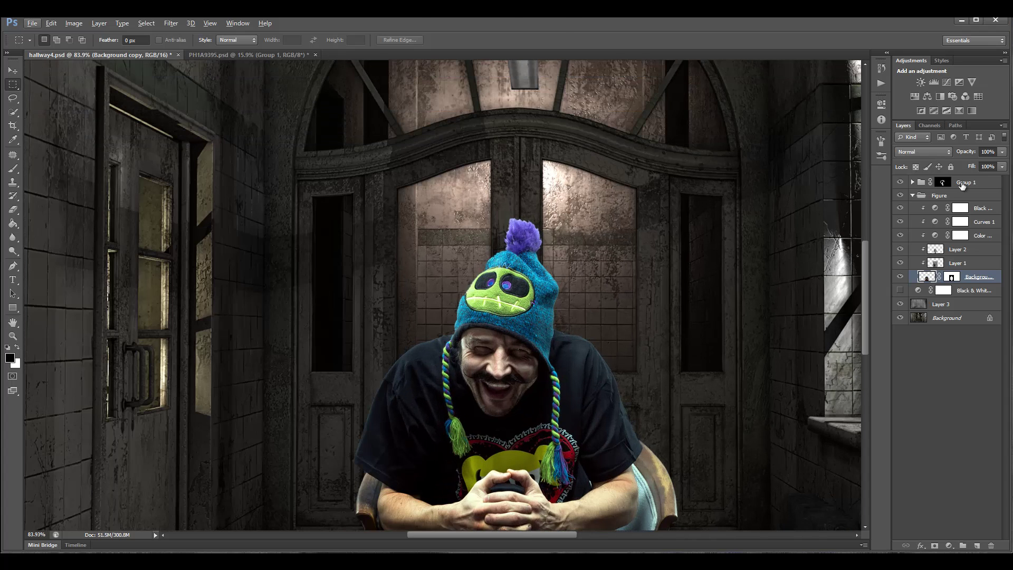
pyautogui.click(943, 183)
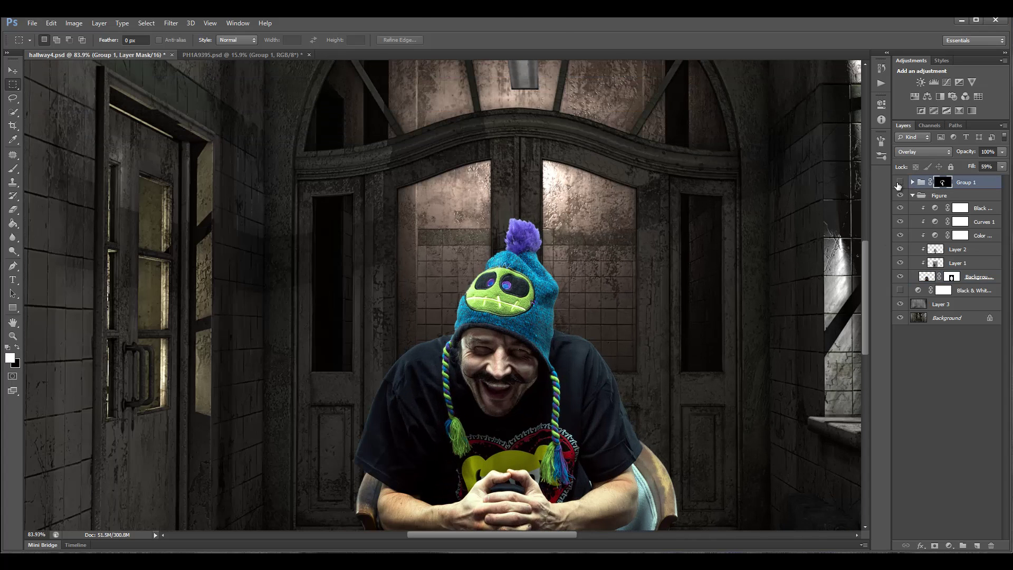
pyautogui.click(899, 183)
pyautogui.click(899, 183)
pyautogui.click(899, 183)
pyautogui.click(899, 183)
# Step: Paint white on Group 1's mask over the hallway's walls, window, columns and side door with the brush at 60% opacity
pyautogui.scroll(-5, 562, 319)
pyautogui.scroll(-1, 563, 318)
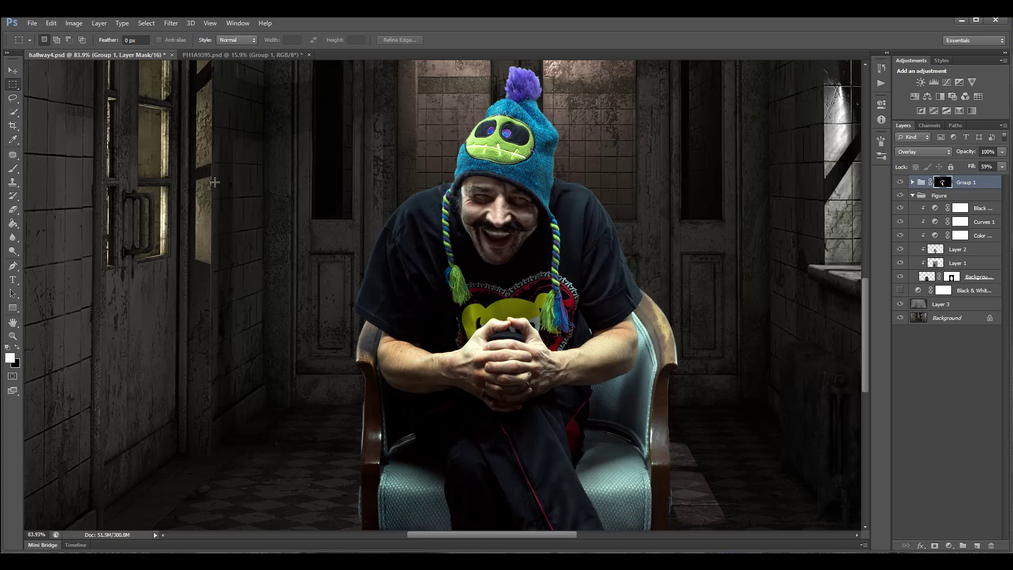
pyautogui.click(13, 168)
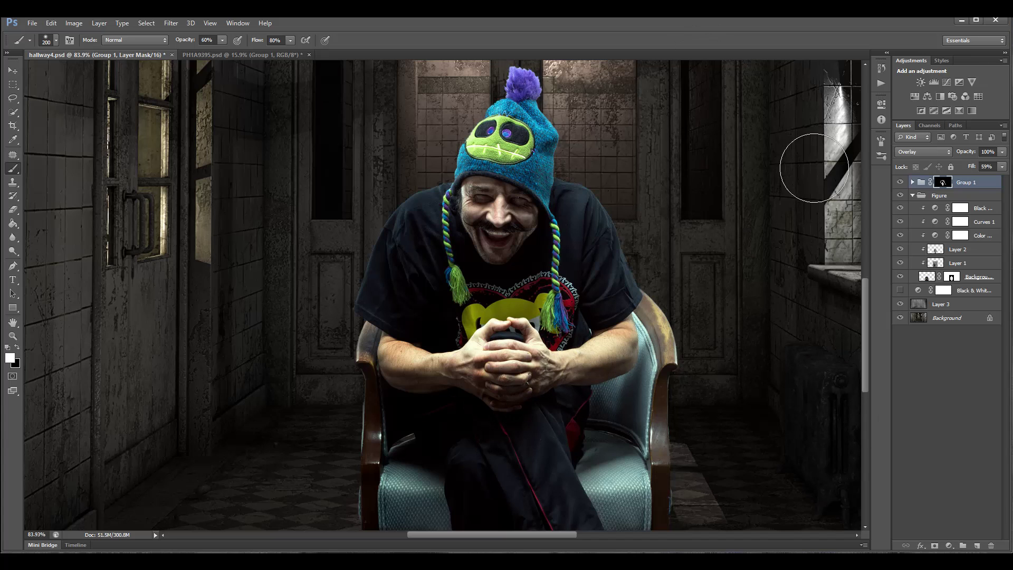
pyautogui.scroll(-5, 457, 340)
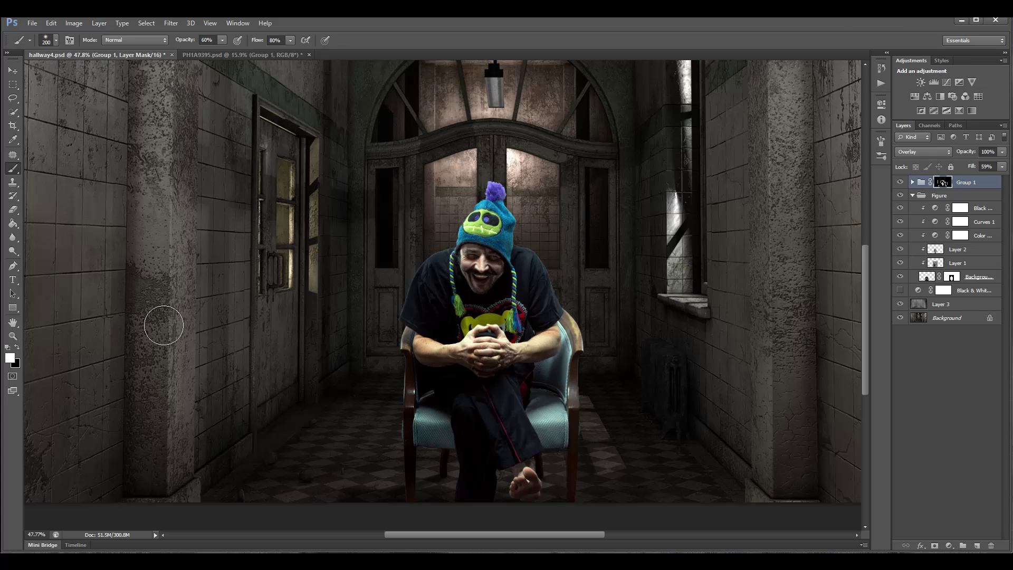
pyautogui.moveTo(280, 147); pyautogui.dragTo(279, 274)
# Step: Stamp all visible layers into a new layer above Group 1 and apply a High Pass filter with a 1-pixel radius
pyautogui.click(987, 183)
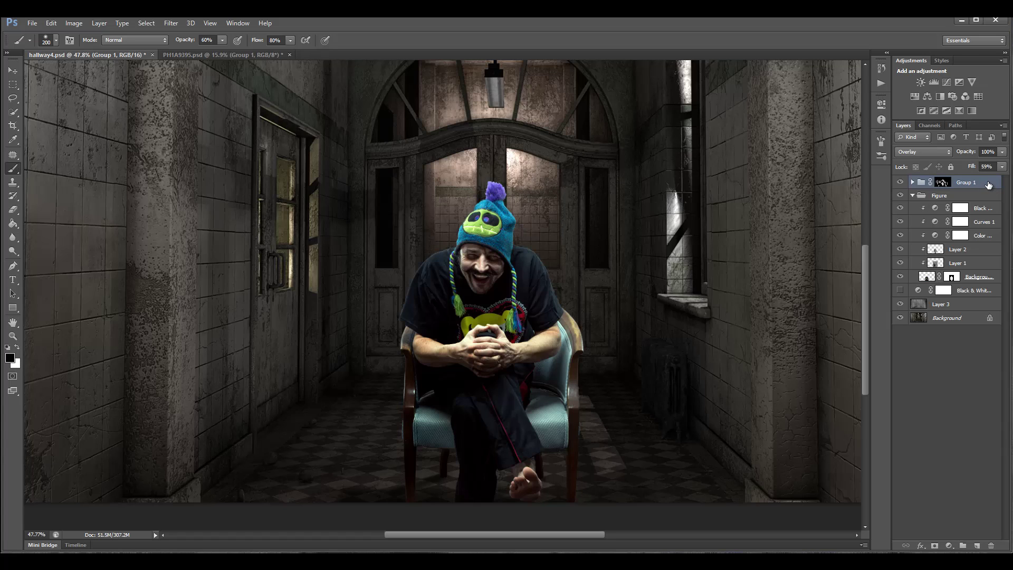
pyautogui.hotkey('ctrl', 'shift', 'alt', 'e')
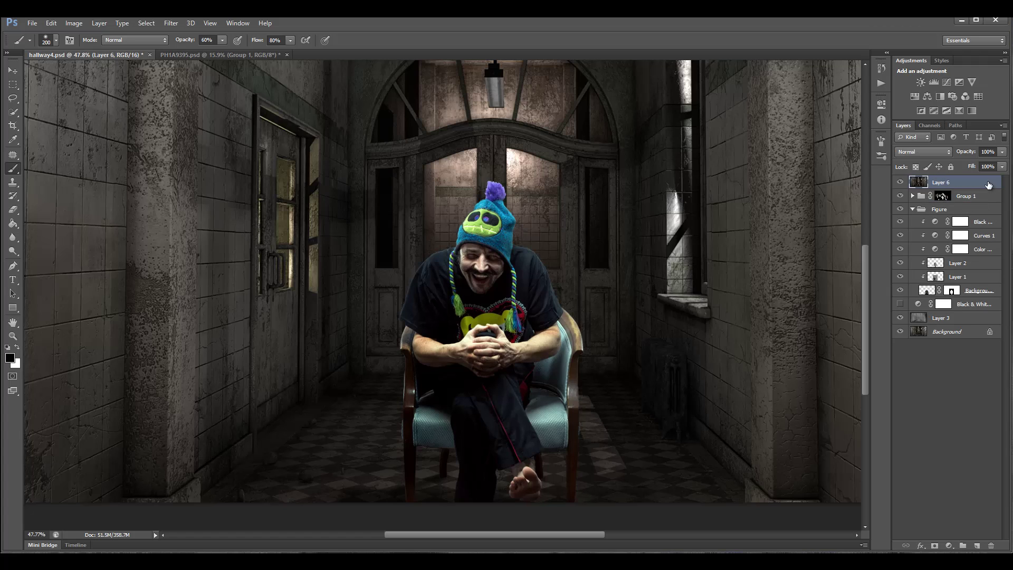
pyautogui.click(170, 23)
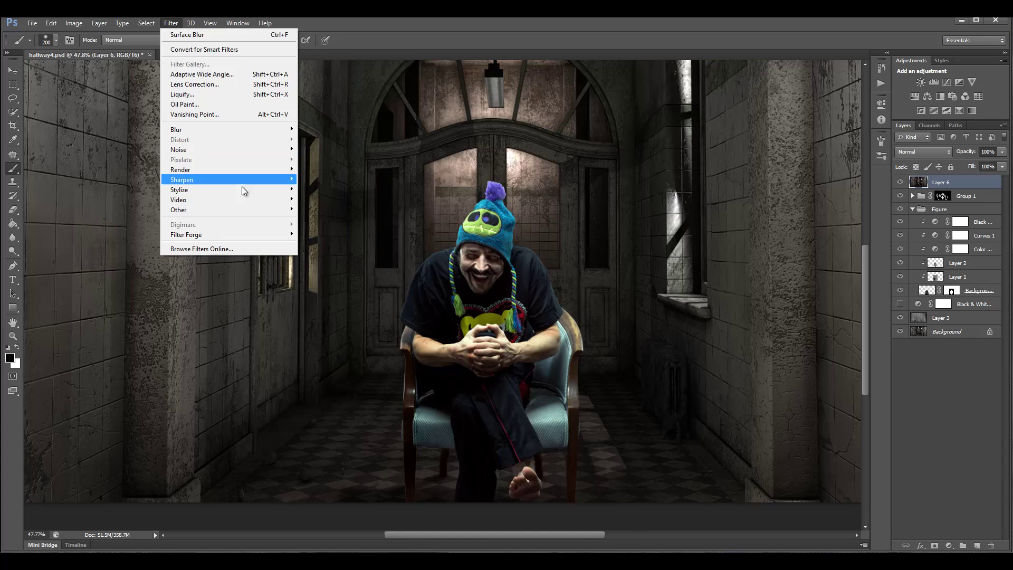
pyautogui.moveTo(243, 204)
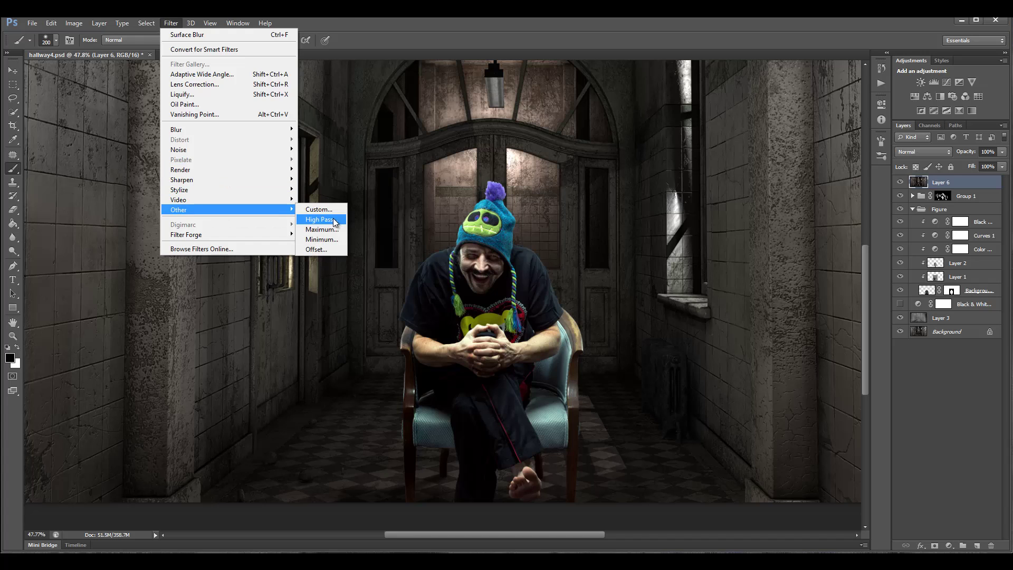
pyautogui.click(334, 221)
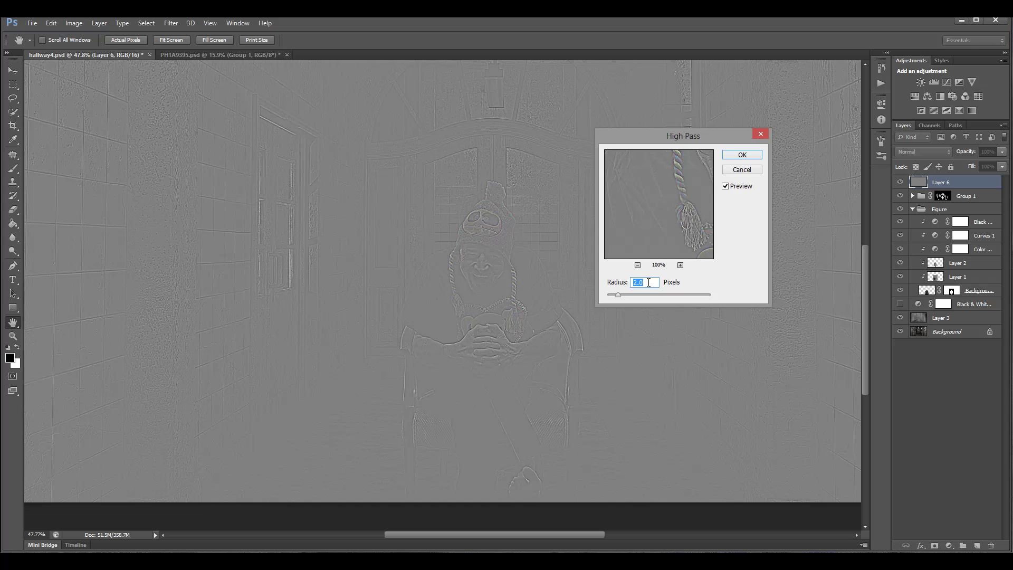
pyautogui.write('21')
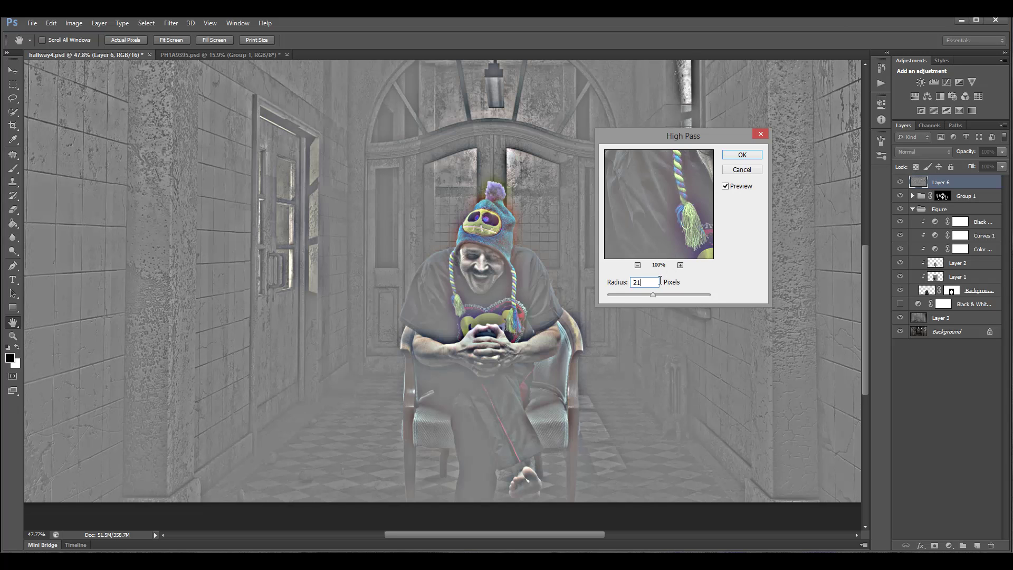
pyautogui.write('1')
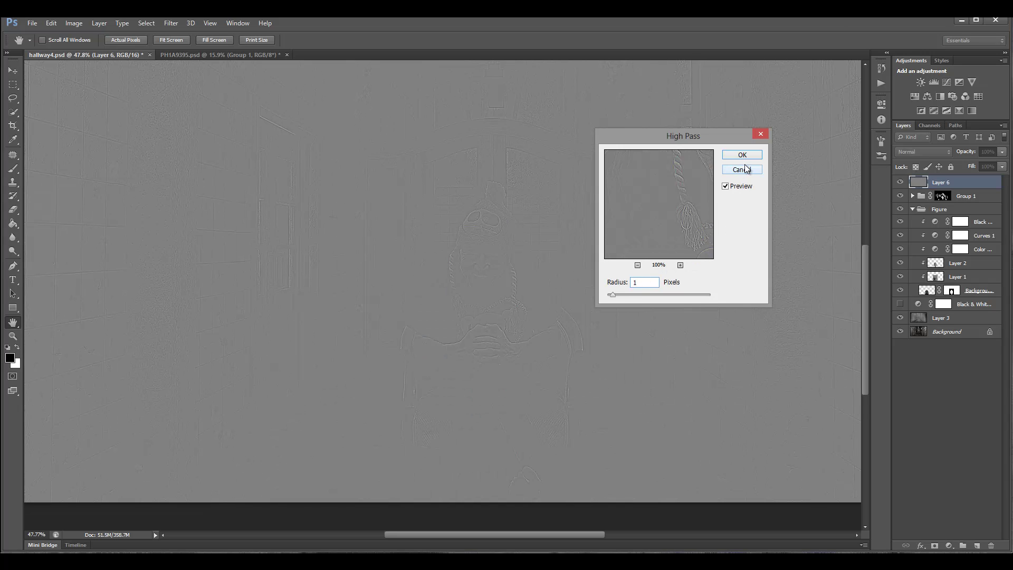
pyautogui.click(741, 155)
# Step: Set the High Pass layer's blend mode to Overlay and its fill to 49%
pyautogui.click(938, 151)
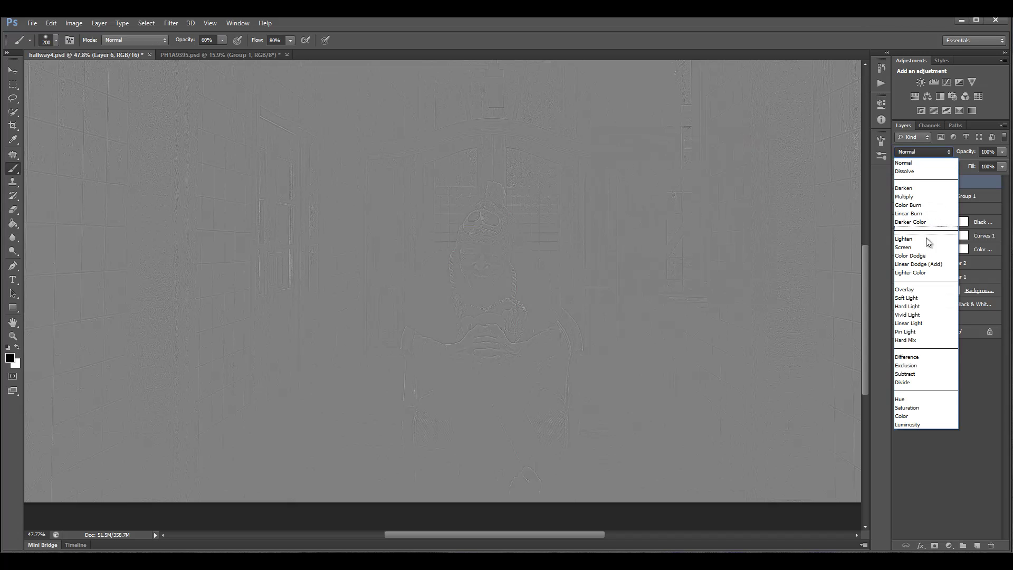
pyautogui.click(922, 291)
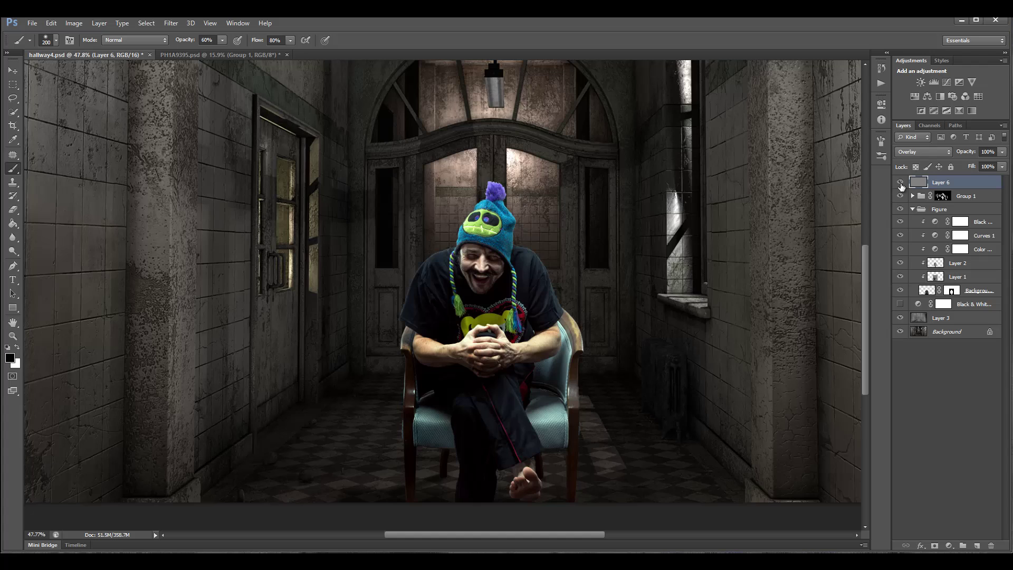
pyautogui.click(1002, 166)
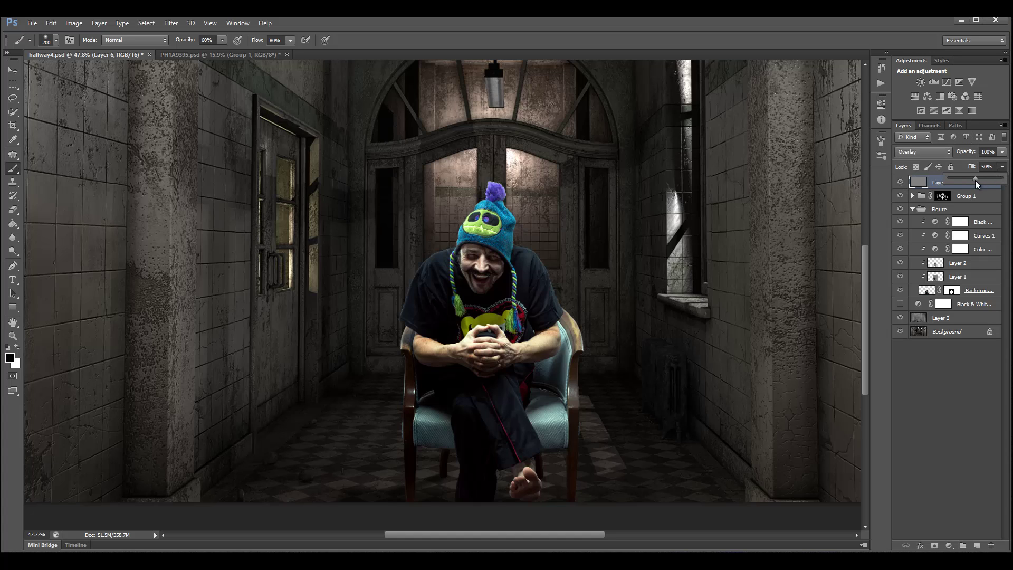
pyautogui.moveTo(984, 191); pyautogui.dragTo(984, 192)
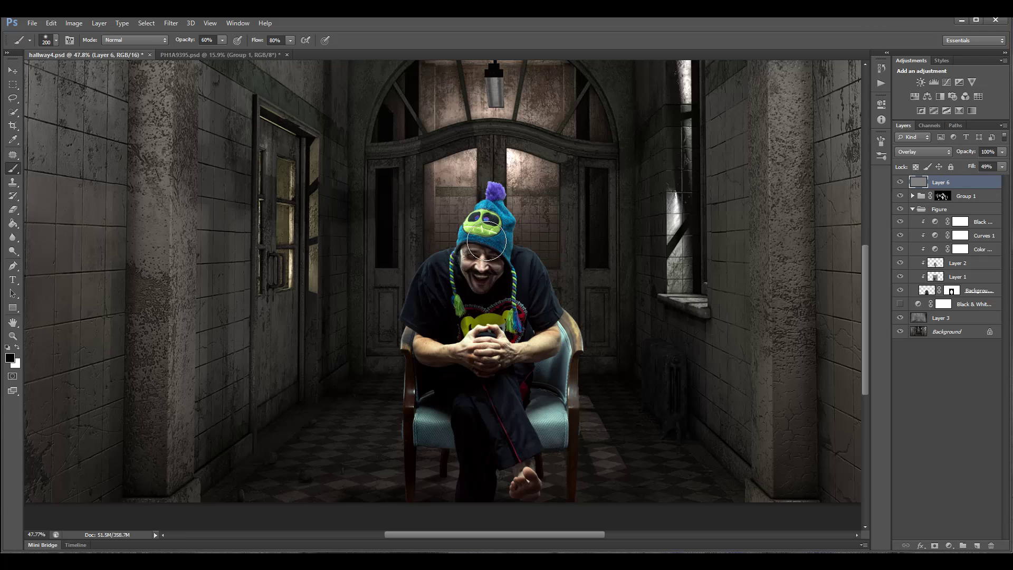
# Step: Stamp all visible layers into another new layer above the High Pass layer
pyautogui.scroll(-3, 486, 242)
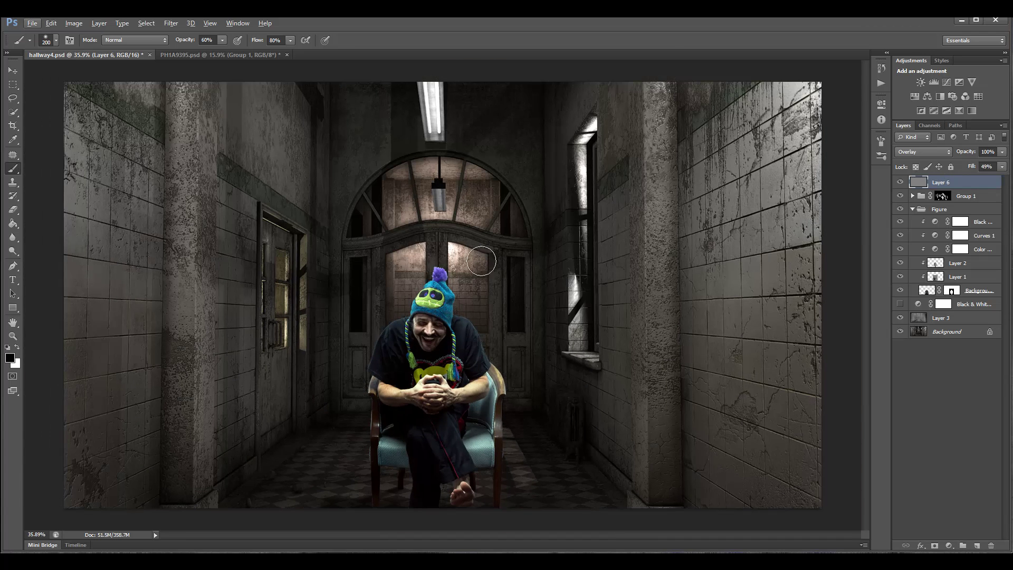
pyautogui.scroll(-1, 458, 315)
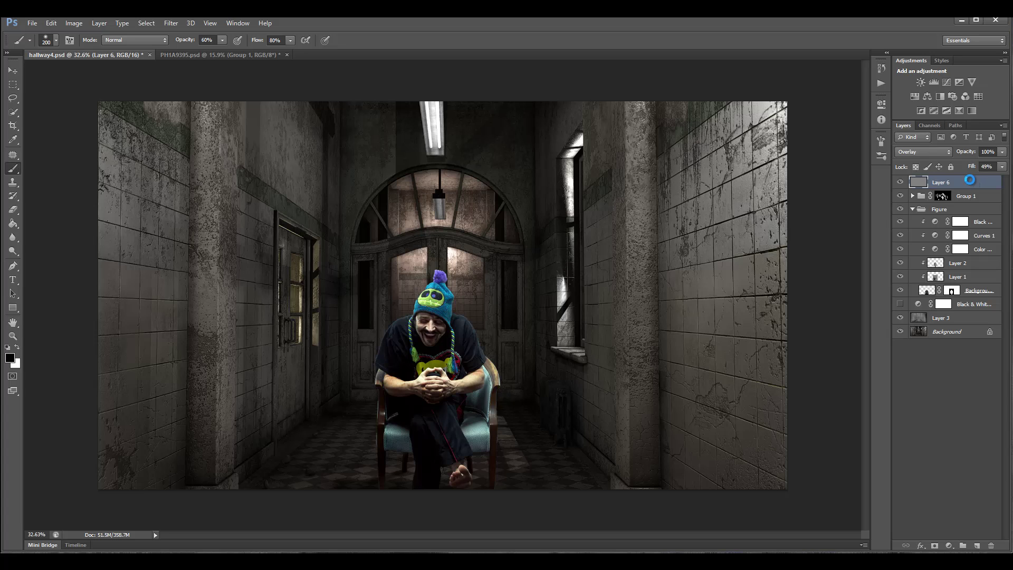
pyautogui.hotkey('ctrl', 'shift', 'alt', 'e')
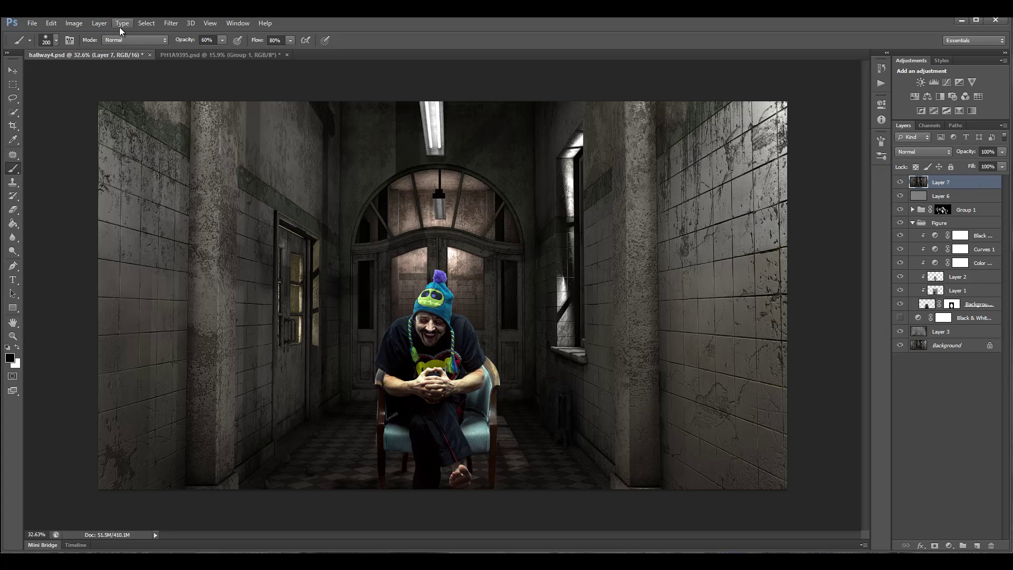
# Step: Try to open the Filter Forge 3 plug-in on the stamped layer
pyautogui.click(170, 23)
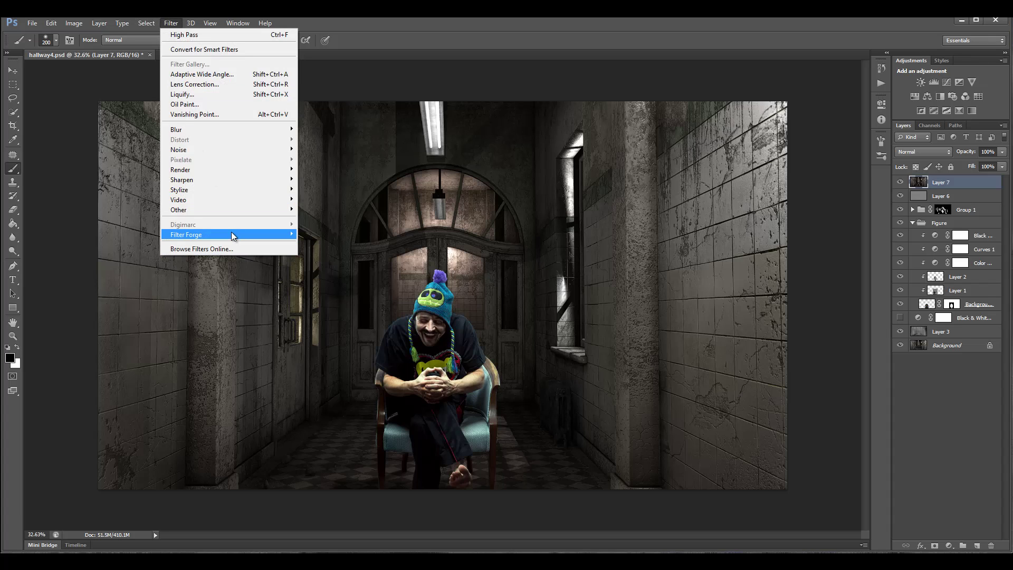
pyautogui.moveTo(264, 238)
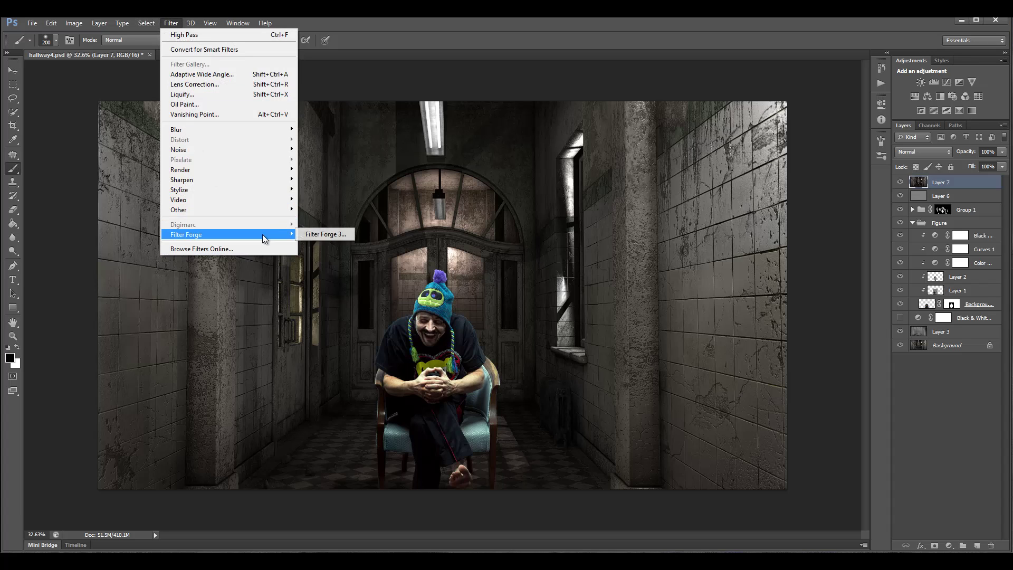
pyautogui.click(325, 235)
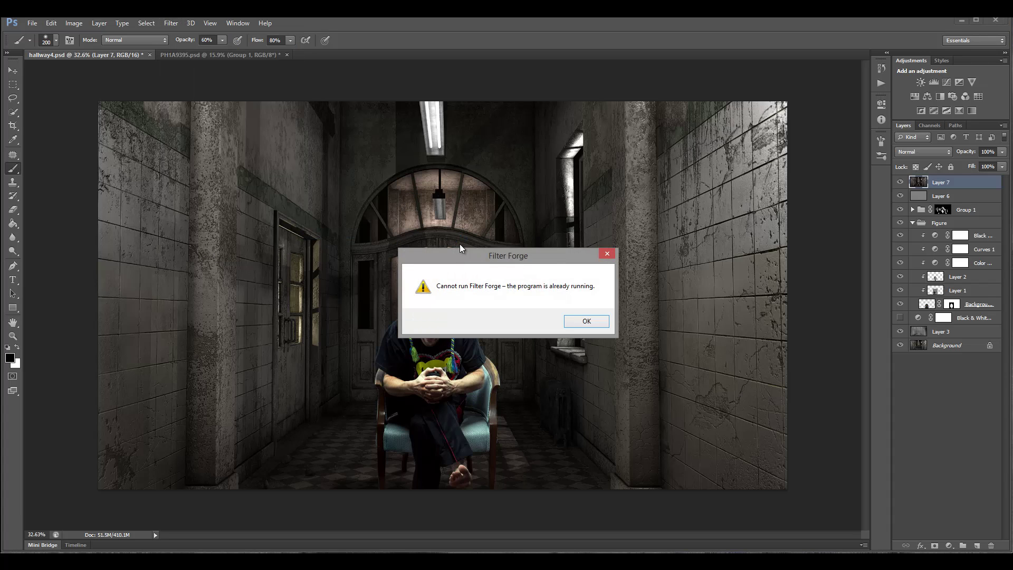
pyautogui.press('Return')
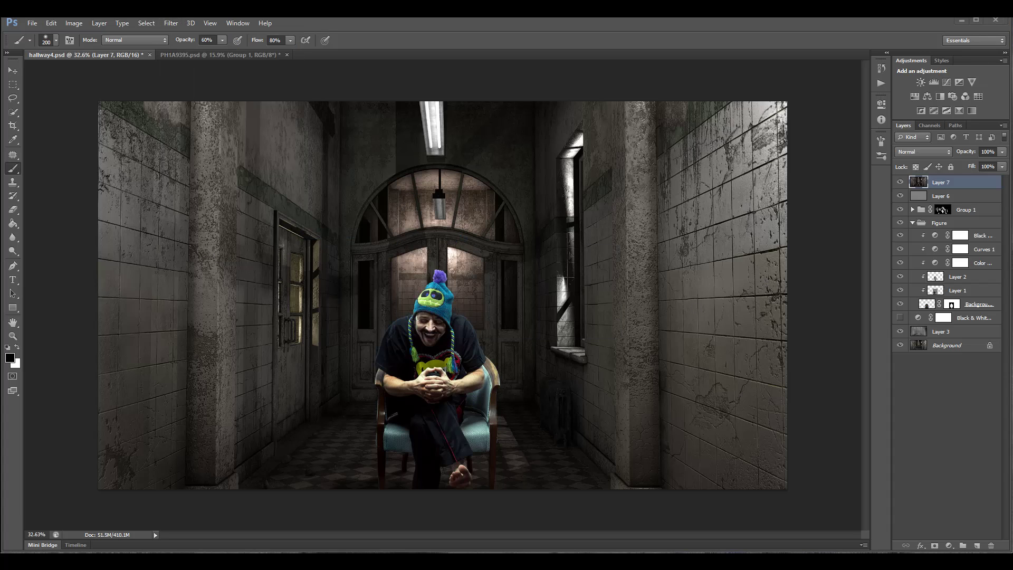
# Step: Open Filter Forge 3 on the stamped layer and choose the PhotoTone filter from the Photo category
pyautogui.click(171, 23)
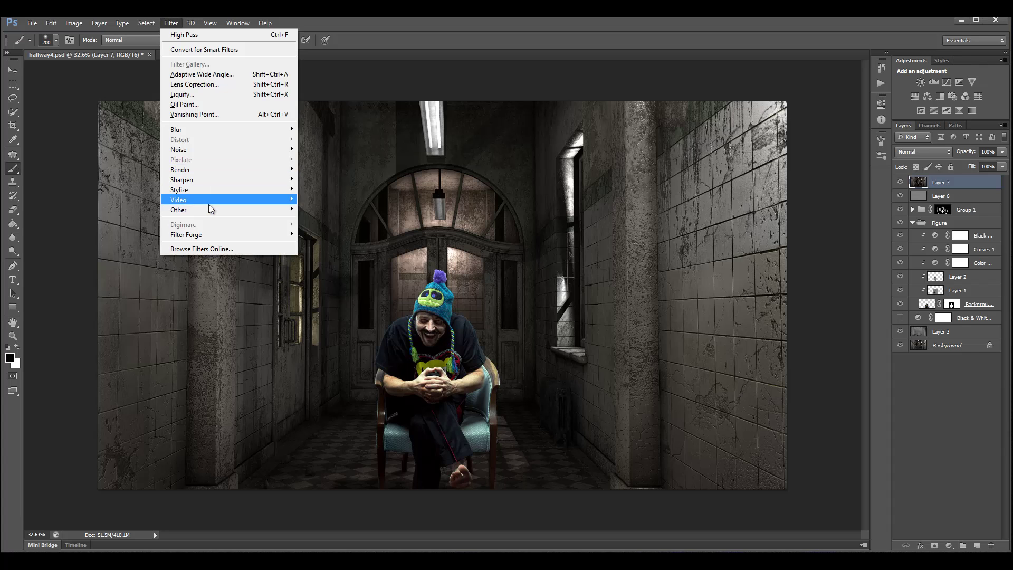
pyautogui.moveTo(211, 234)
pyautogui.click(326, 234)
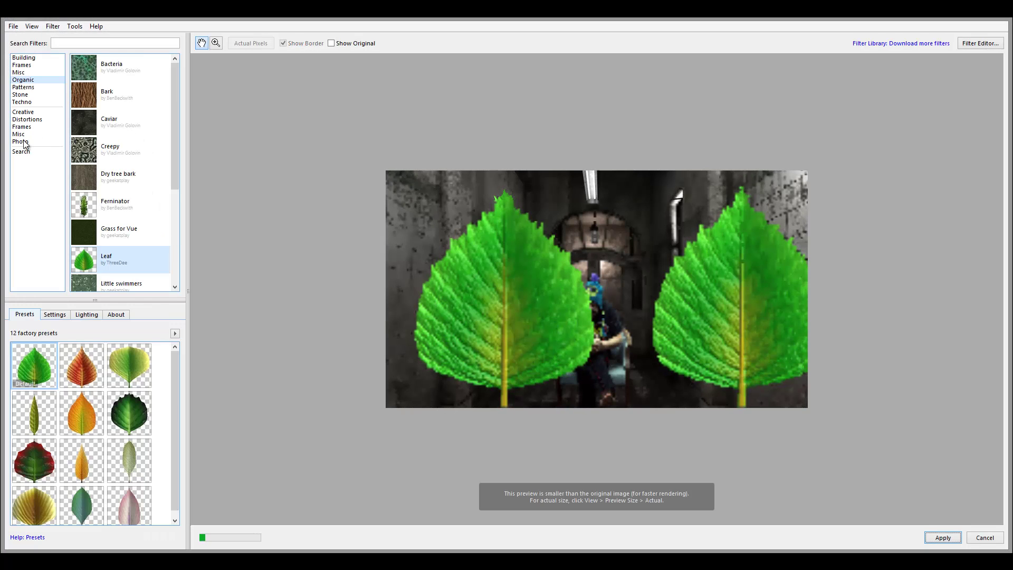
pyautogui.click(20, 141)
pyautogui.moveTo(172, 143); pyautogui.dragTo(172, 178)
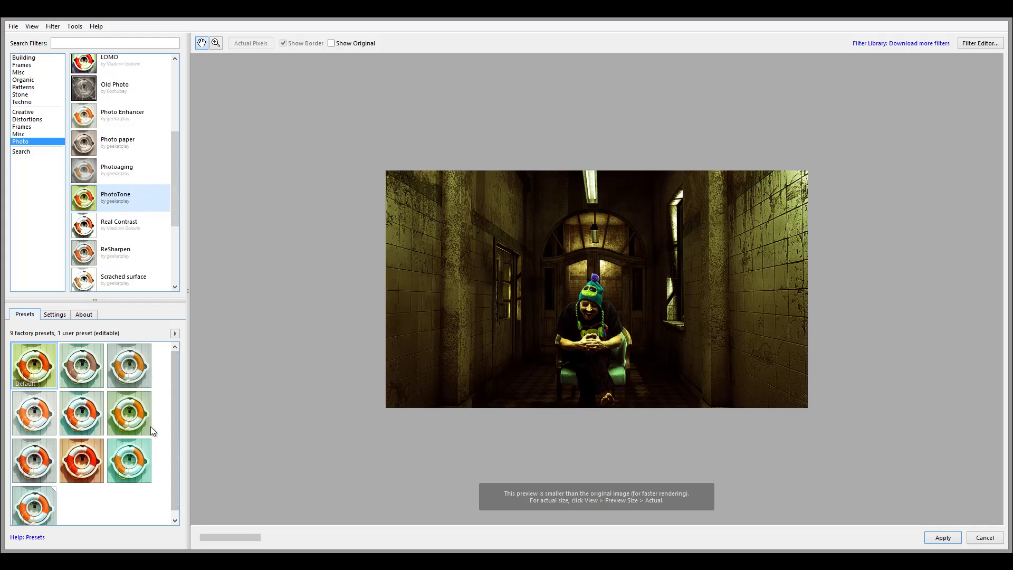
# Step: Try several PhotoTone presets on the hallway image and select the dark teal one next to the default
pyautogui.click(37, 468)
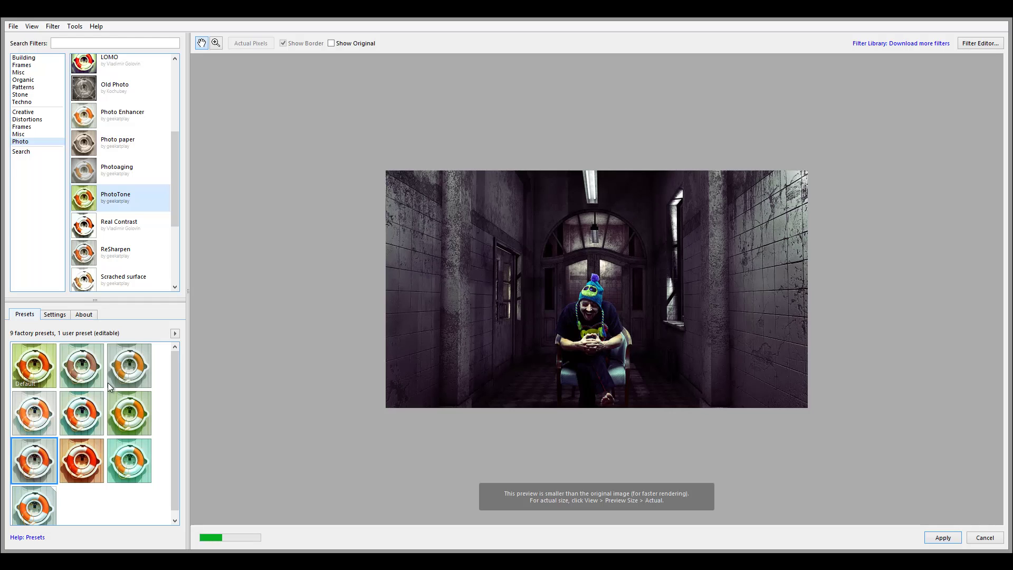
pyautogui.click(81, 364)
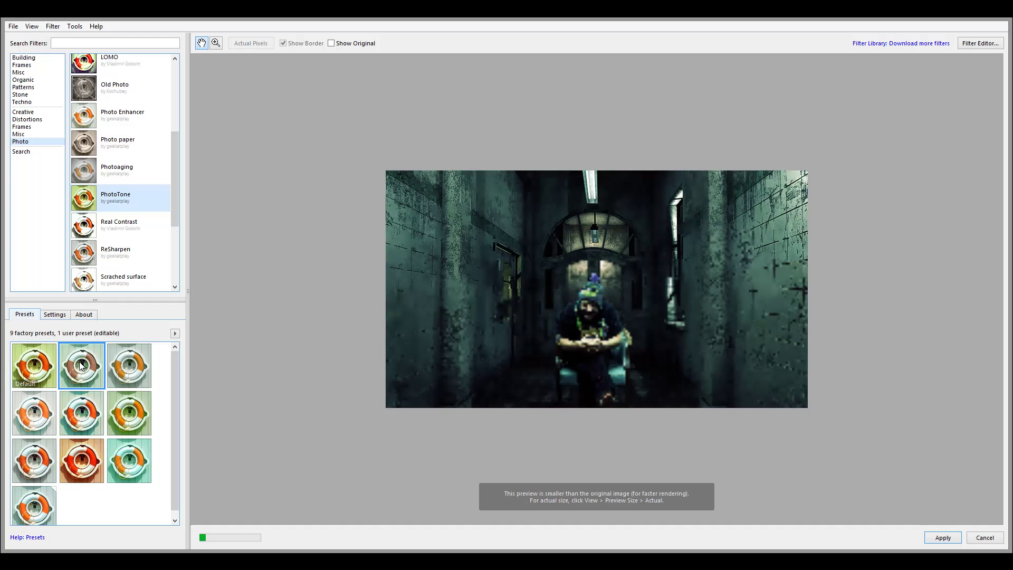
pyautogui.click(33, 497)
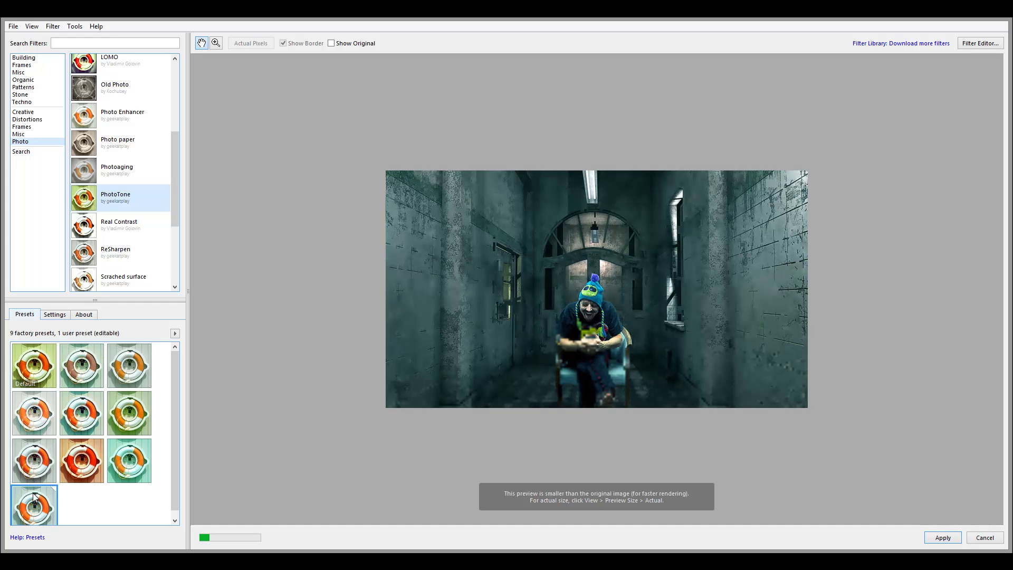
pyautogui.click(85, 365)
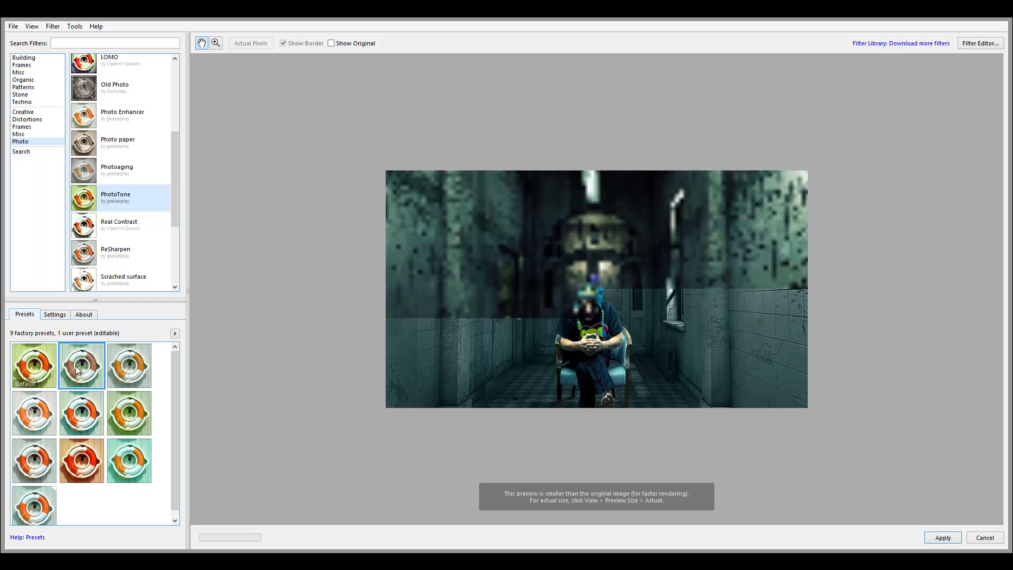
# Step: Set PhotoTone's White Point to 15, Green 47, B Cycle 13, W Cycle 62, Vibrance 62, Saturation 62 and Sharpen 93, and apply the filter
pyautogui.click(58, 314)
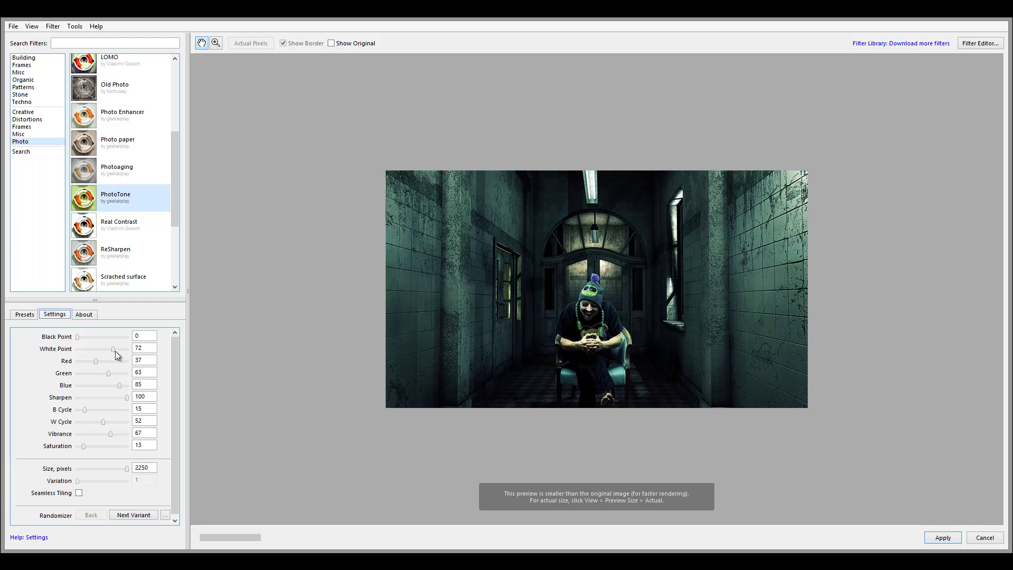
pyautogui.moveTo(114, 350); pyautogui.dragTo(100, 374)
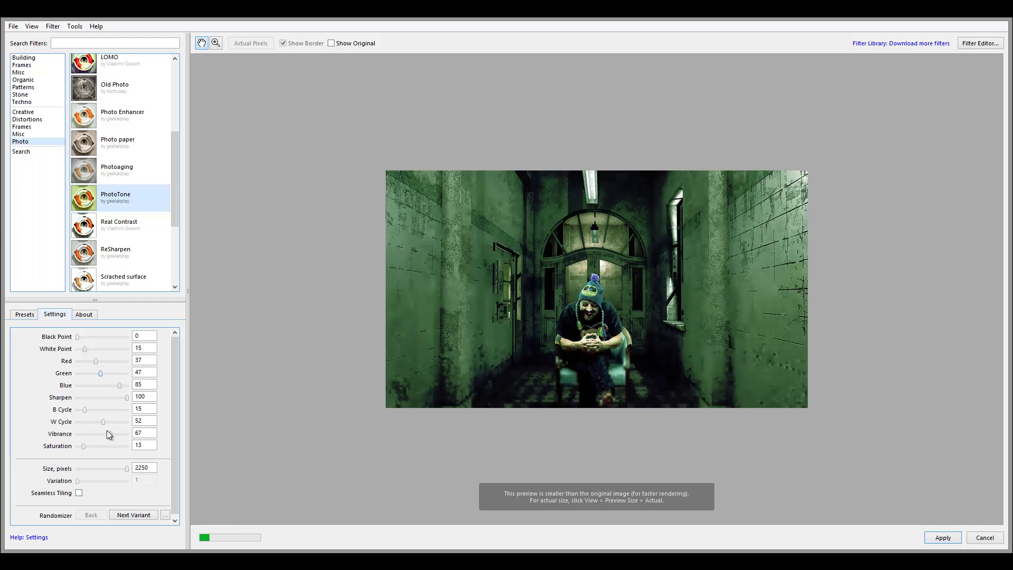
pyautogui.moveTo(93, 410)
pyautogui.mouseDown()
pyautogui.moveTo(77, 407)
pyautogui.moveTo(106, 423)
pyautogui.mouseUp()
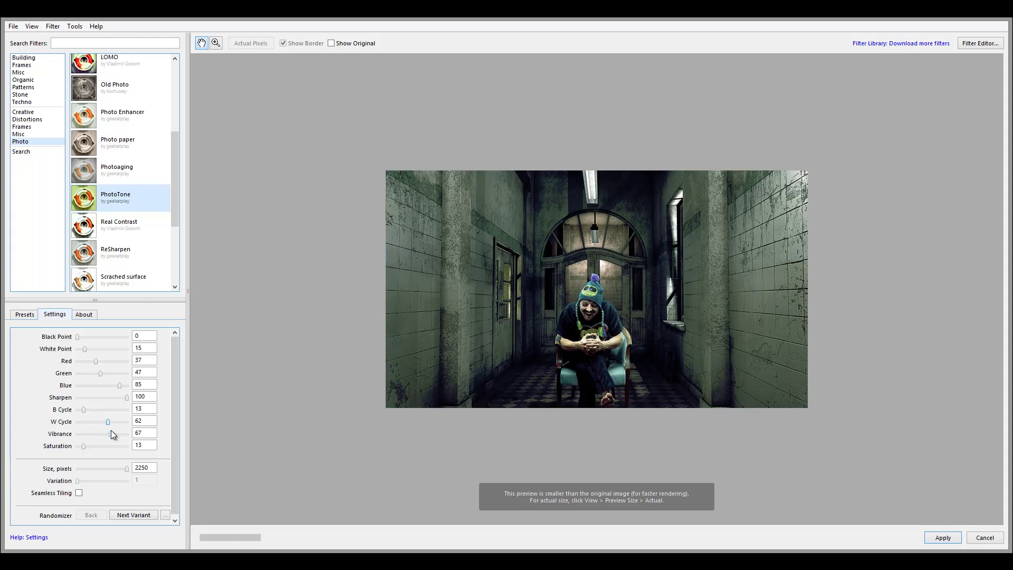
pyautogui.moveTo(84, 446); pyautogui.dragTo(106, 434)
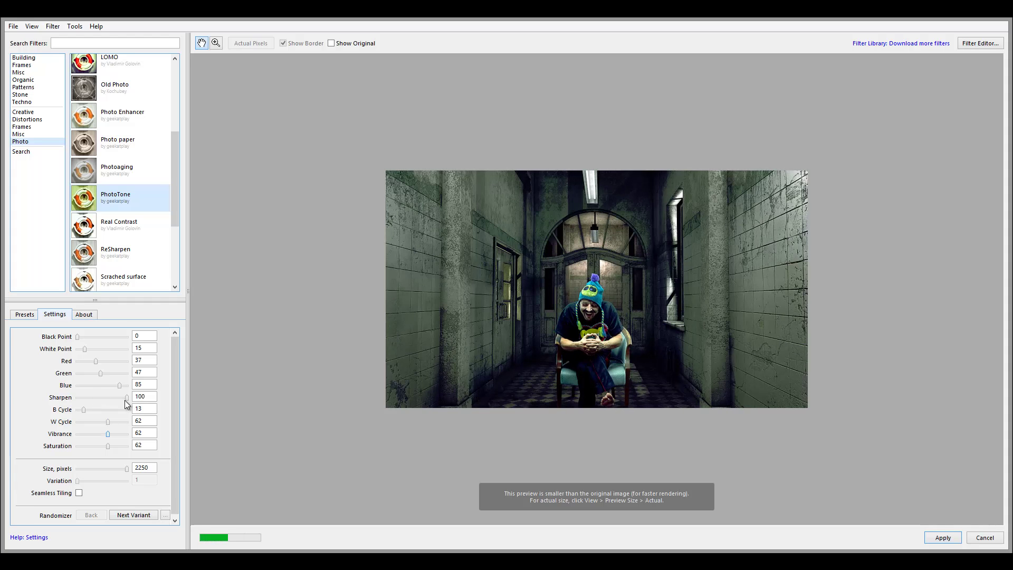
pyautogui.moveTo(127, 401); pyautogui.dragTo(123, 400)
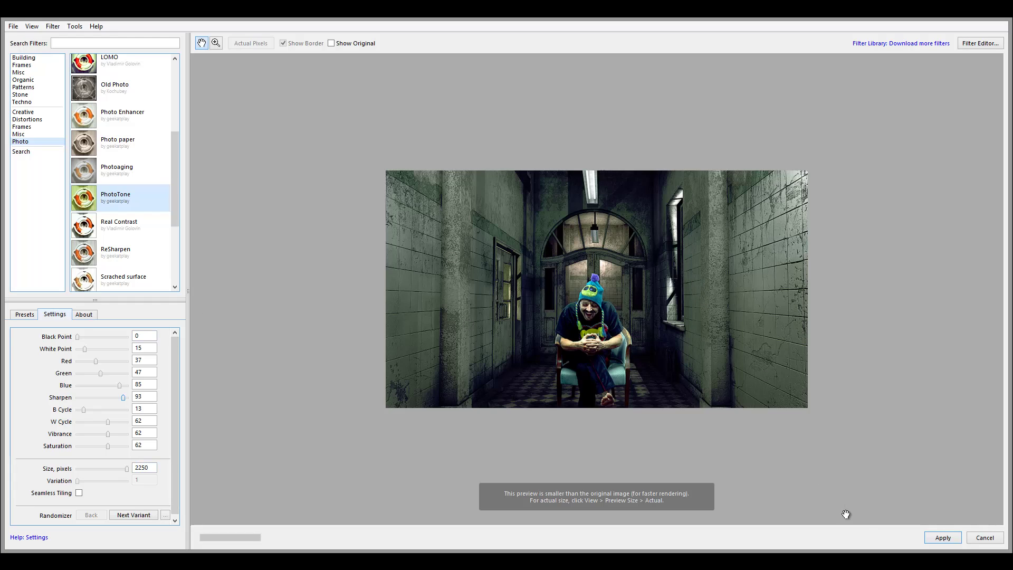
pyautogui.click(944, 538)
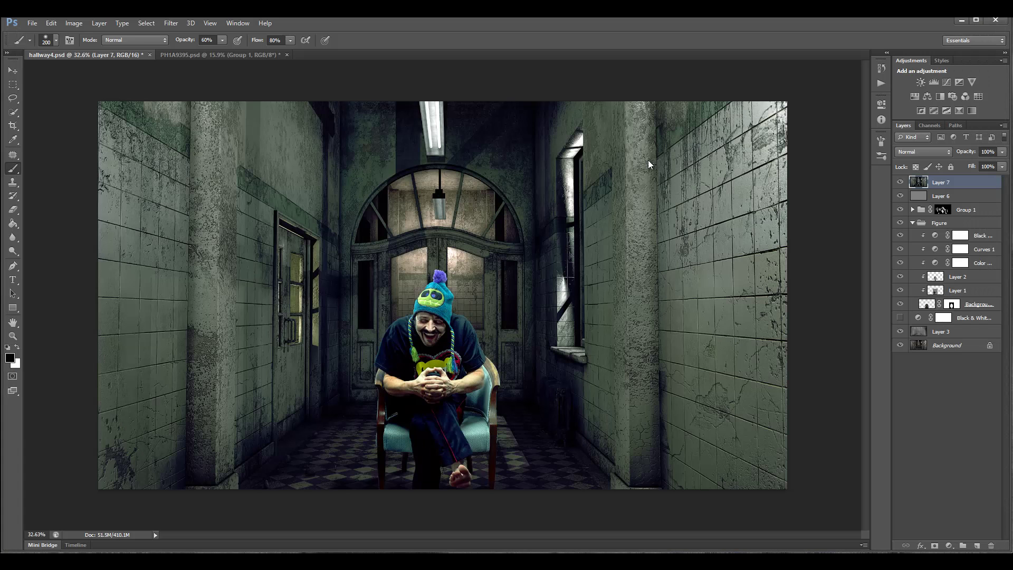
# Step: Compare the composite with the PhotoTone-filtered Layer 7 hidden and shown
pyautogui.click(901, 183)
pyautogui.click(901, 183)
pyautogui.click(901, 183)
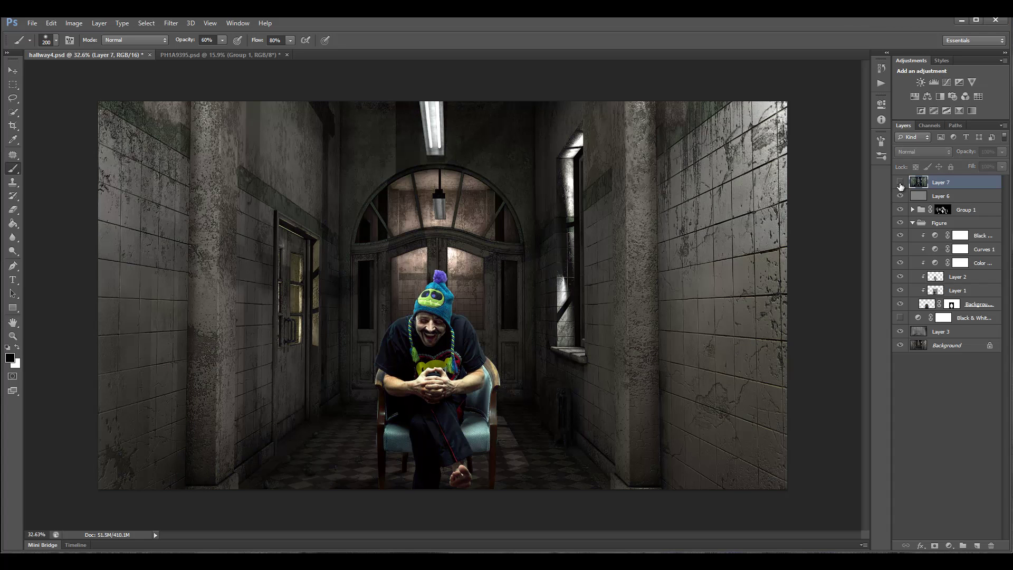
# Step: Show the PhotoTone-filtered Layer 7 again and lower its fill to 86%
pyautogui.click(900, 183)
pyautogui.click(1002, 167)
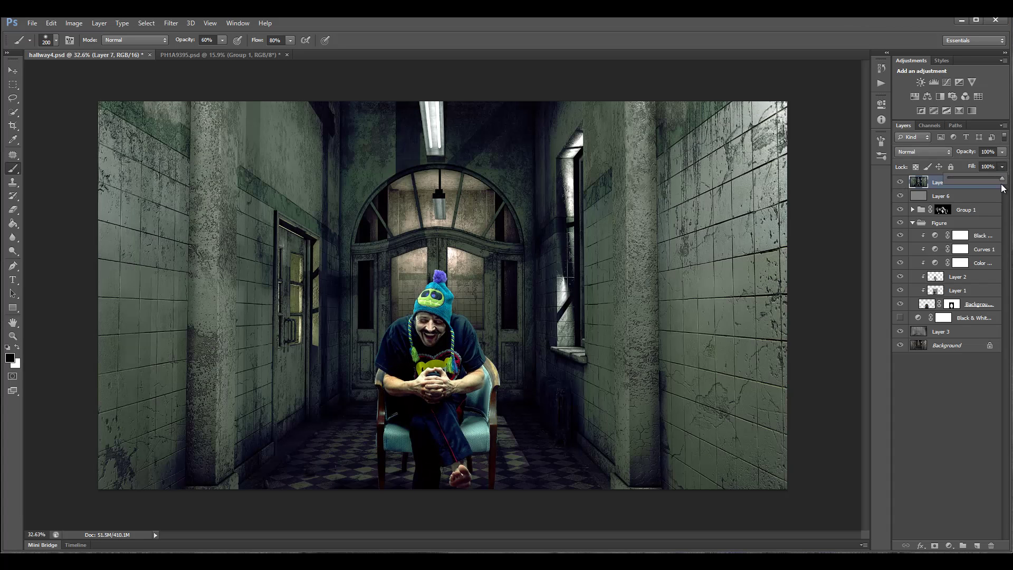
pyautogui.moveTo(951, 178); pyautogui.dragTo(958, 179)
pyautogui.moveTo(996, 179); pyautogui.dragTo(974, 183)
pyautogui.moveTo(943, 190); pyautogui.dragTo(961, 191)
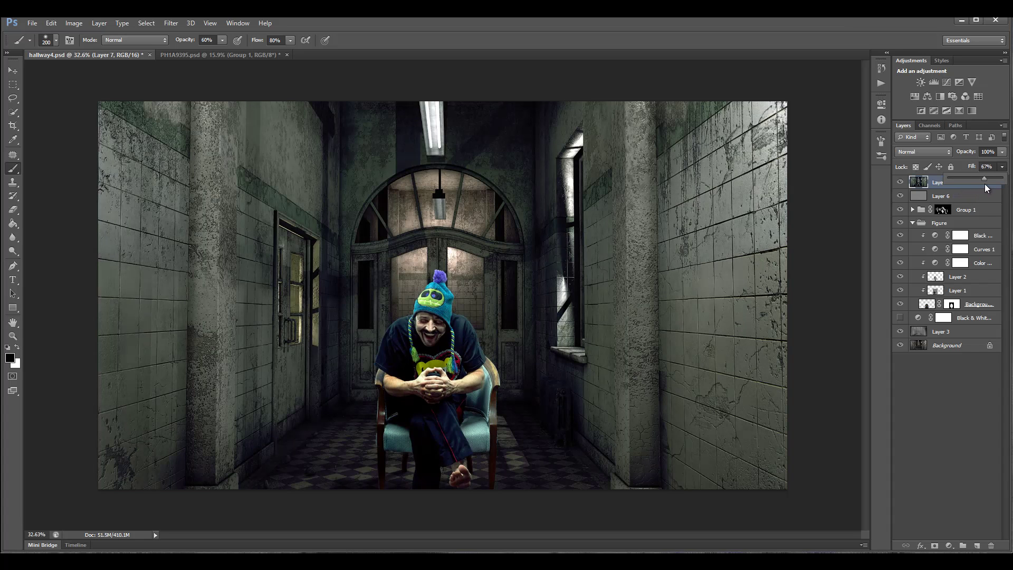
pyautogui.click(982, 193)
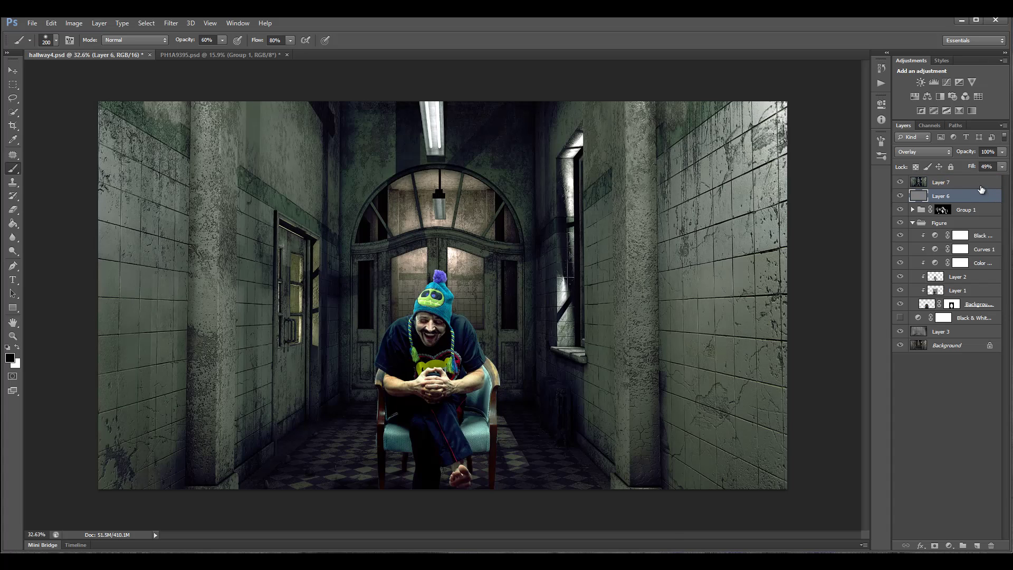
# Step: Add a mask to Layer 7 and paint black on it over parts of the hallway with a 400 px brush, raising the opacity to 24%
pyautogui.click(975, 185)
pyautogui.click(934, 546)
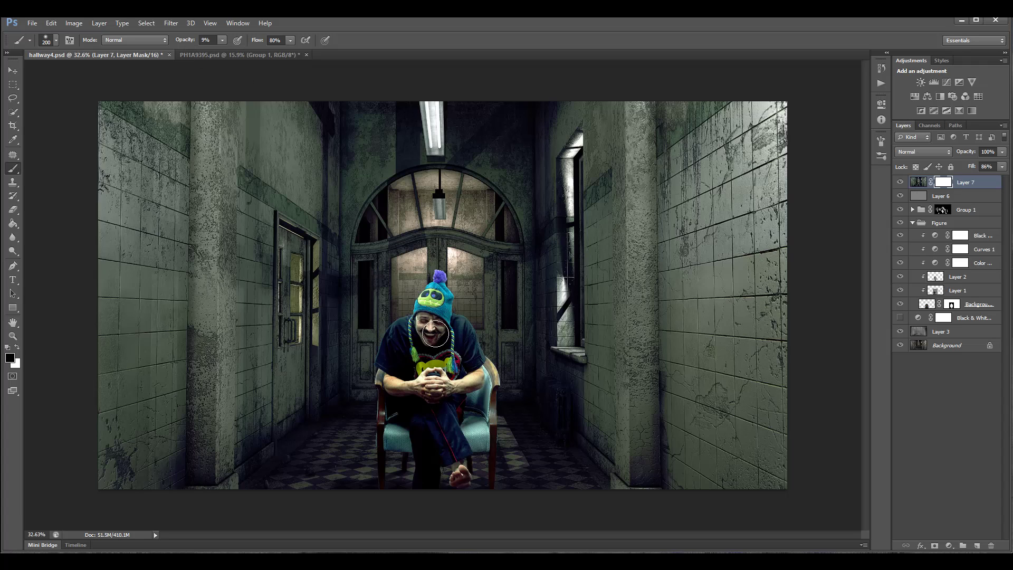
pyautogui.press(']')
pyautogui.press(']')
pyautogui.press(']')
pyautogui.click(222, 40)
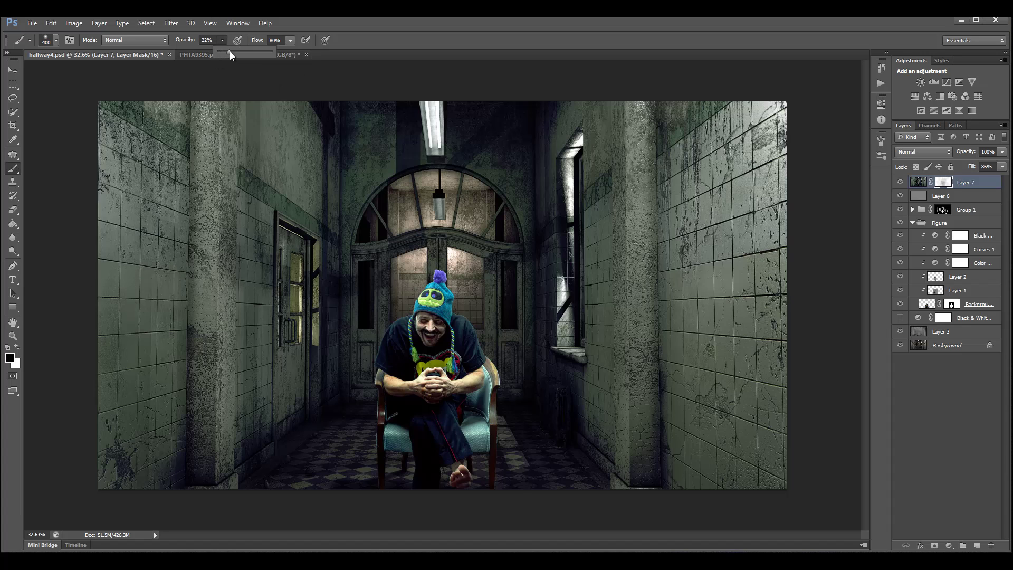
pyautogui.moveTo(230, 52); pyautogui.dragTo(232, 52)
pyautogui.click(149, 312)
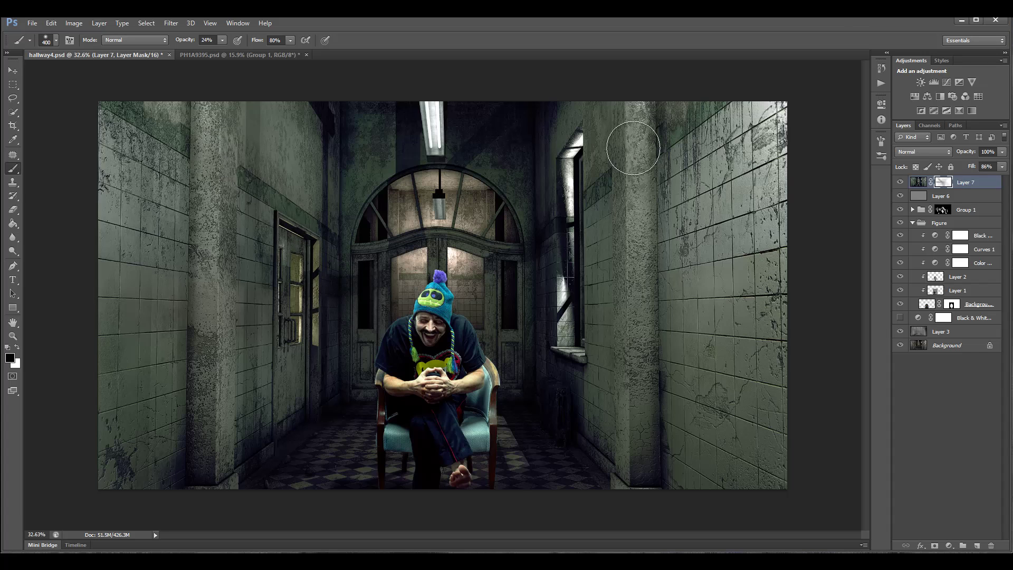
pyautogui.moveTo(633, 148)
pyautogui.mouseDown()
pyautogui.moveTo(593, 163)
pyautogui.moveTo(554, 350)
pyautogui.moveTo(561, 414)
pyautogui.mouseUp()
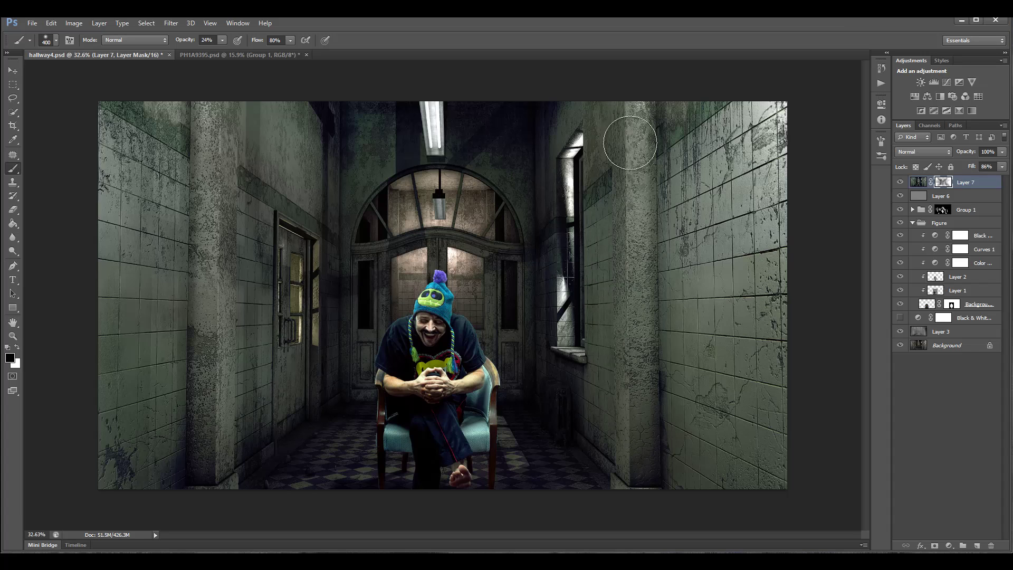
# Step: Soften Layer 7's mask with a Gaussian Blur of radius 37.4 pixels
pyautogui.click(170, 23)
pyautogui.moveTo(219, 129)
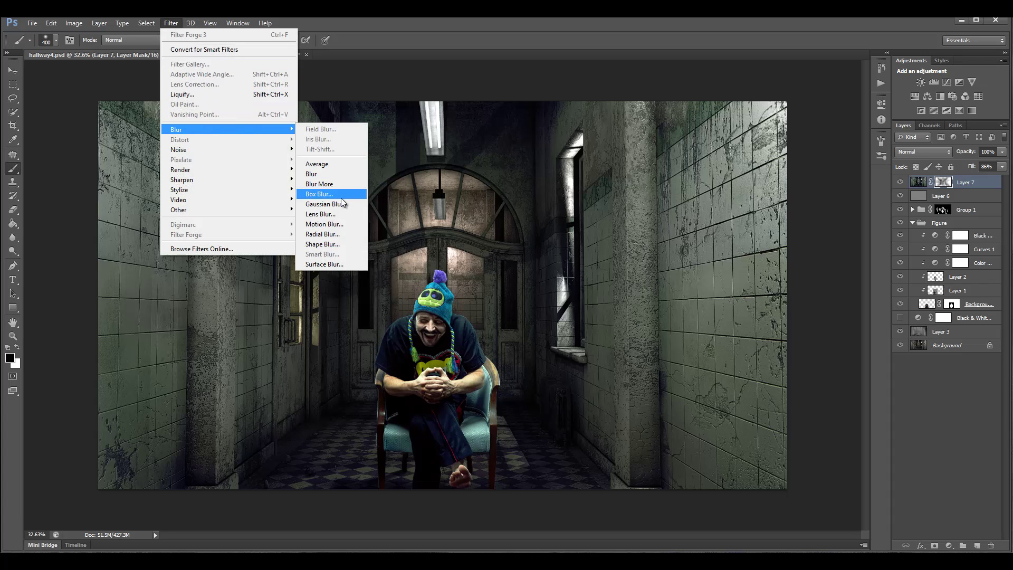
pyautogui.click(323, 204)
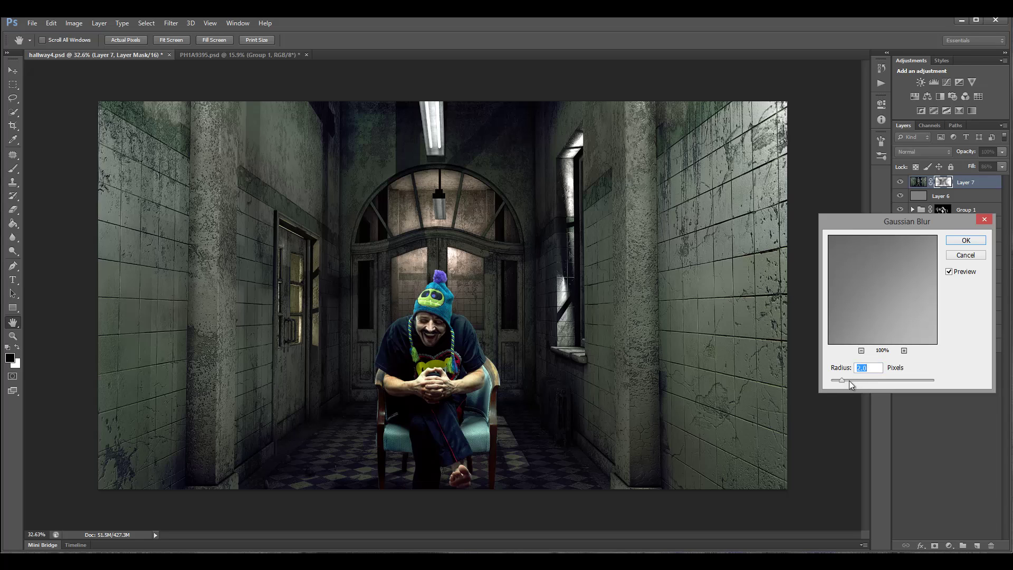
pyautogui.click(883, 380)
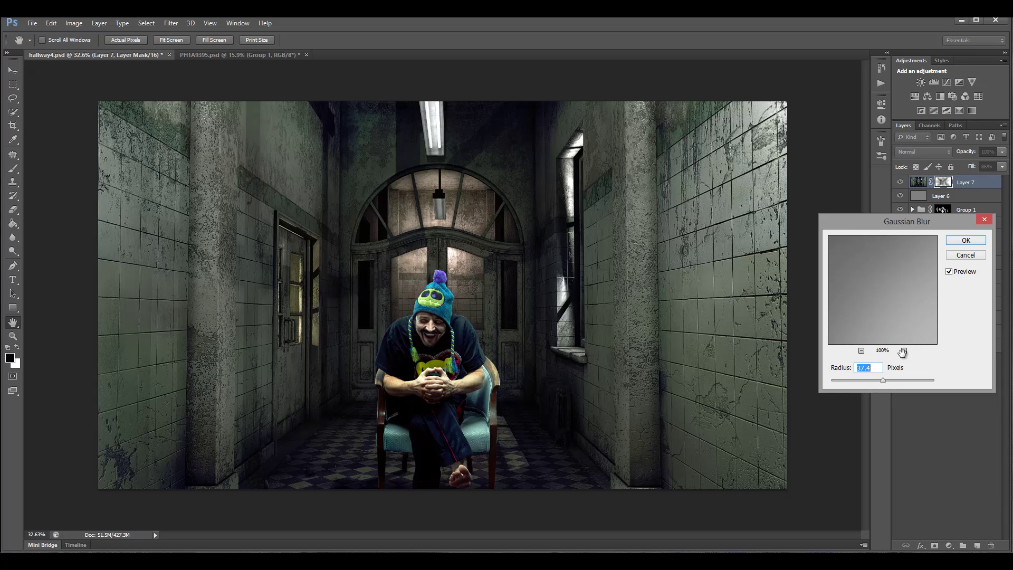
pyautogui.click(966, 240)
pyautogui.press('b')
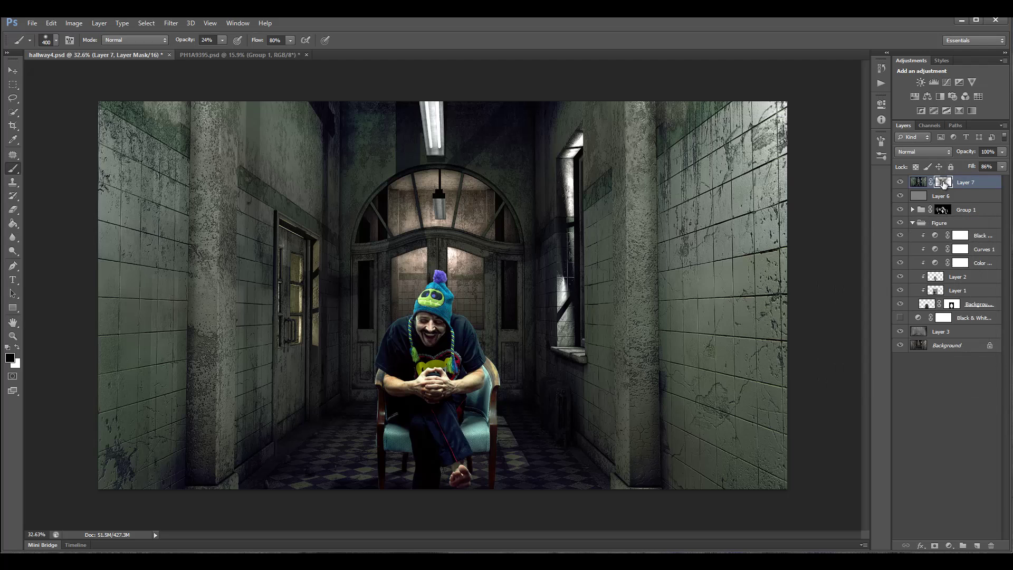
# Step: Add a new layer and paint white light rays fanning out from the window across the hallway with a 150 px brush at 100% opacity
pyautogui.click(978, 547)
pyautogui.click(17, 347)
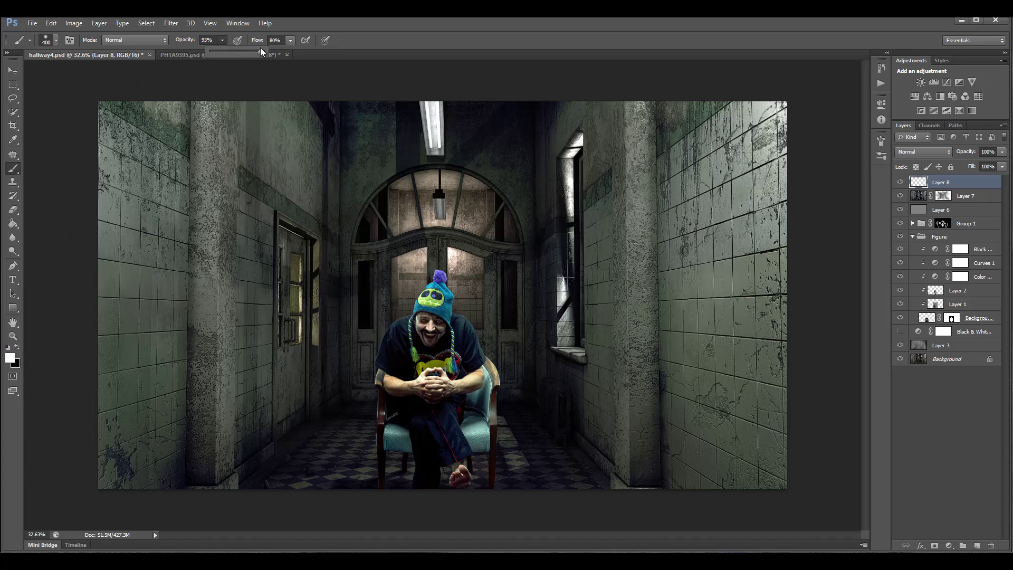
pyautogui.moveTo(263, 49); pyautogui.dragTo(270, 49)
pyautogui.press('[')
pyautogui.press('[')
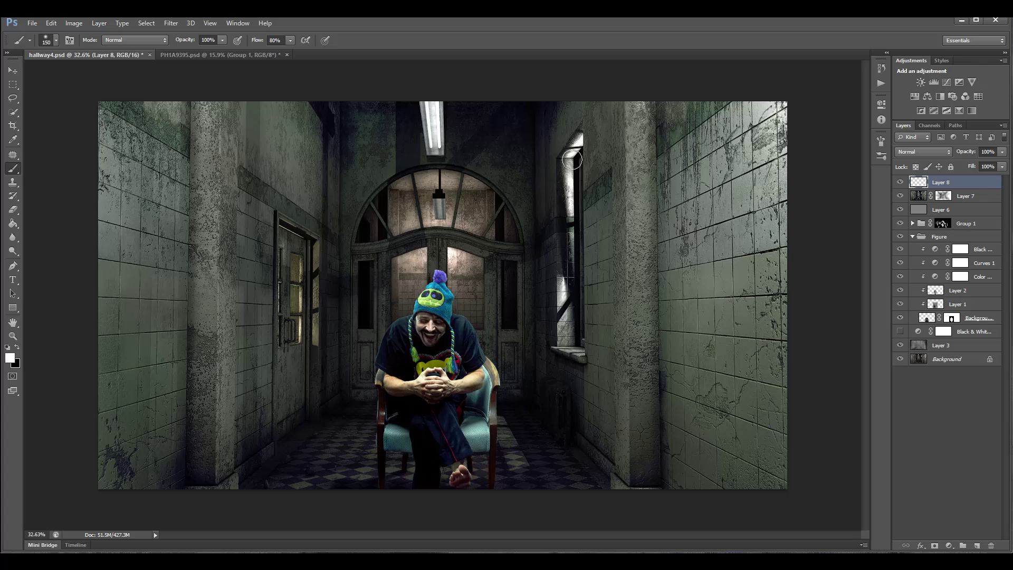
pyautogui.moveTo(572, 160); pyautogui.dragTo(311, 149)
pyautogui.moveTo(573, 164)
pyautogui.mouseDown()
pyautogui.moveTo(477, 216)
pyautogui.moveTo(254, 265)
pyautogui.mouseUp()
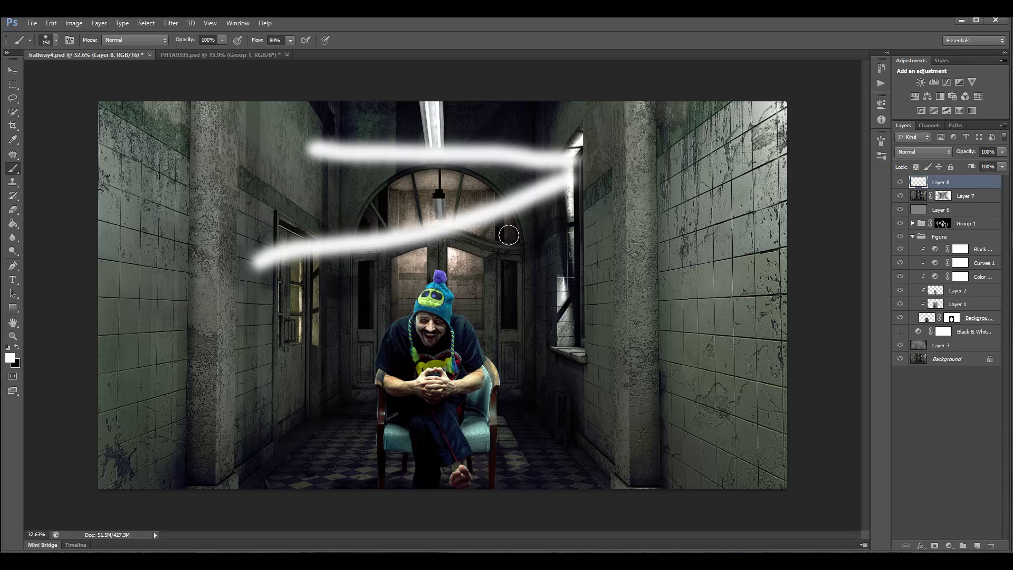
pyautogui.moveTo(563, 202); pyautogui.dragTo(312, 365)
pyautogui.moveTo(574, 232); pyautogui.dragTo(343, 480)
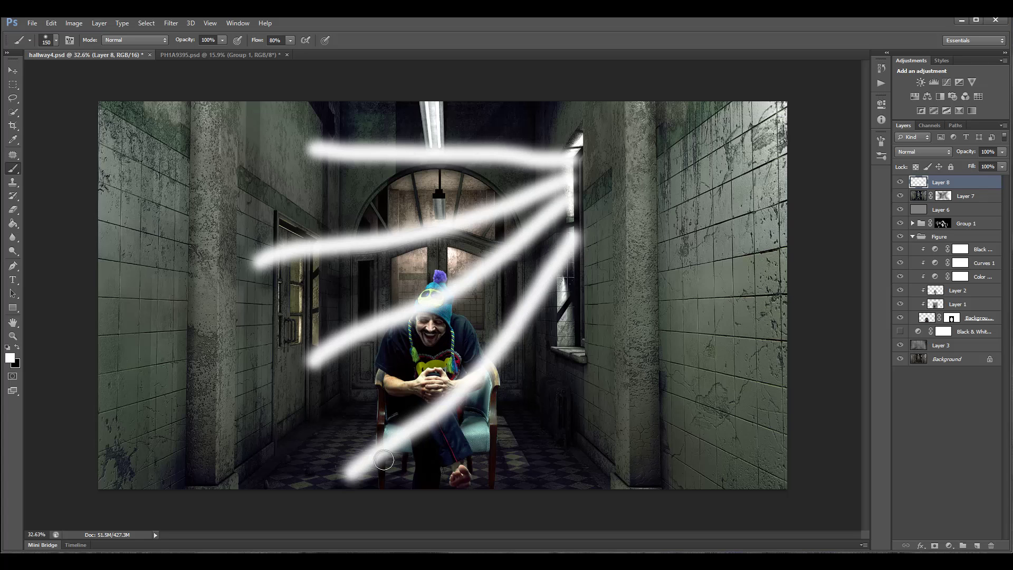
pyautogui.moveTo(570, 327); pyautogui.dragTo(305, 500)
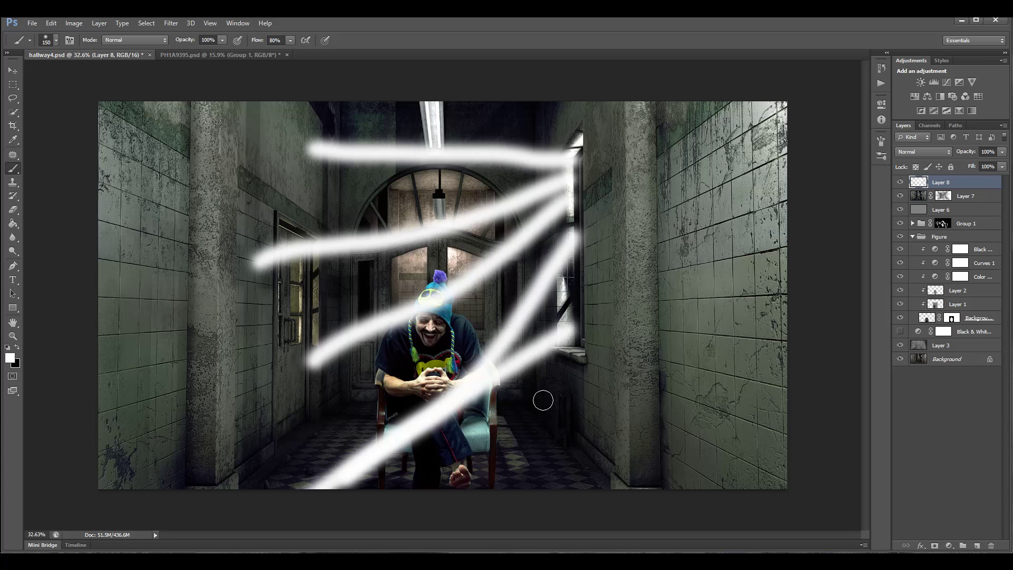
pyautogui.moveTo(573, 342); pyautogui.dragTo(501, 467)
pyautogui.moveTo(570, 251); pyautogui.dragTo(184, 486)
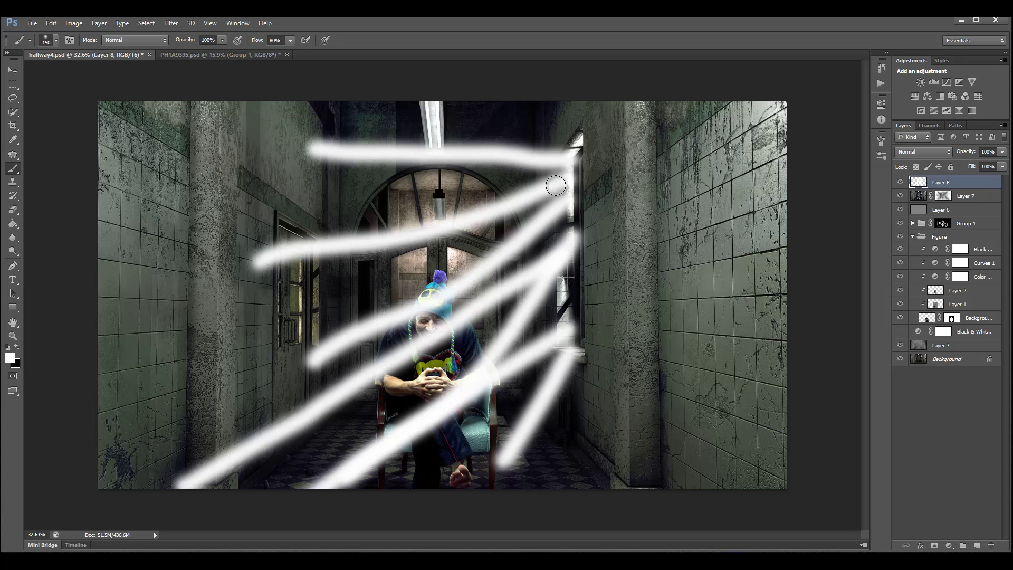
pyautogui.moveTo(556, 186); pyautogui.dragTo(211, 346)
pyautogui.moveTo(545, 180)
pyautogui.mouseDown()
pyautogui.moveTo(395, 182)
pyautogui.moveTo(31, 217)
pyautogui.mouseUp()
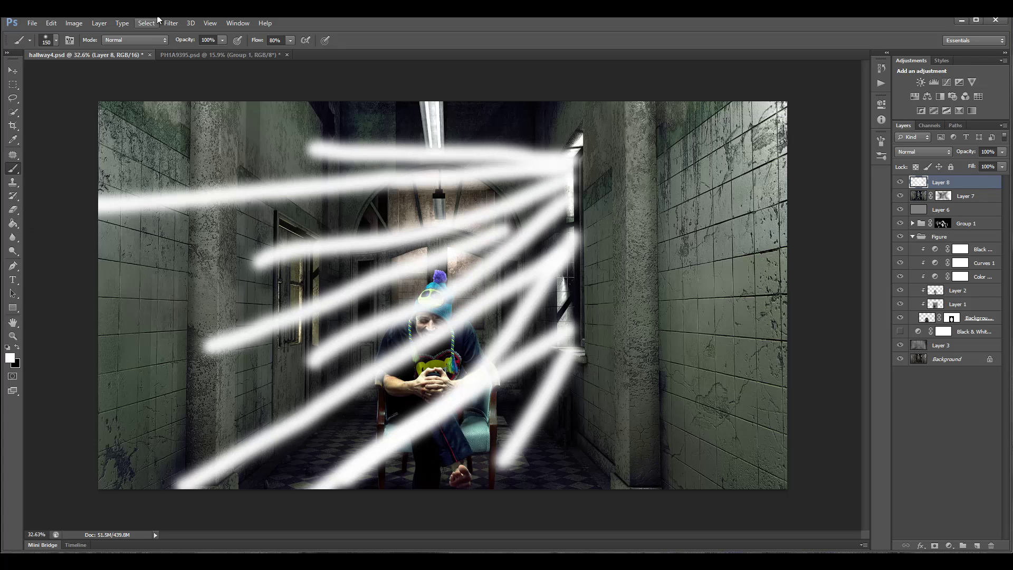
# Step: Diffuse the painted light rays on Layer 8 with a Gaussian Blur of radius 97.7 pixels
pyautogui.click(171, 23)
pyautogui.moveTo(256, 130)
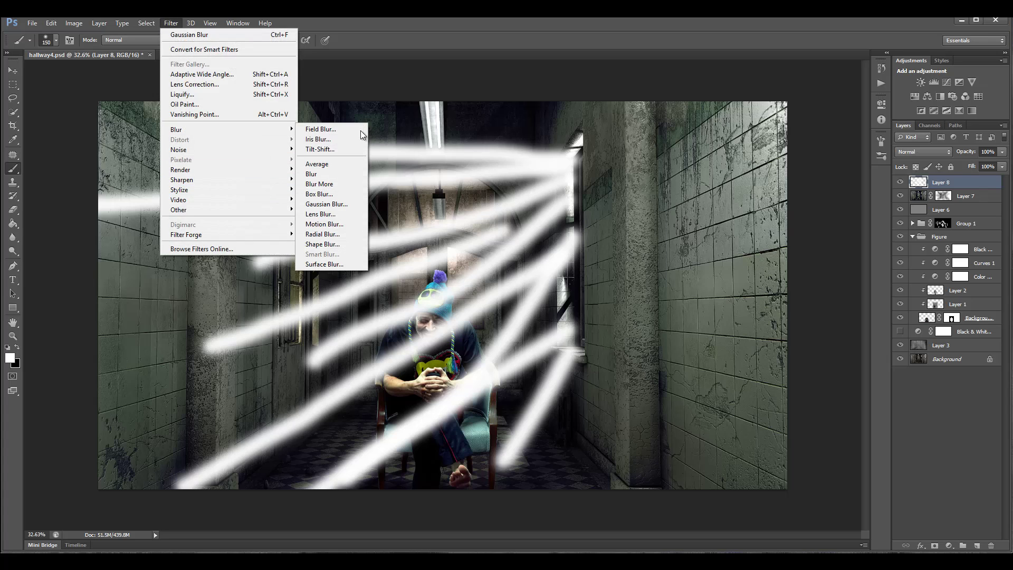
pyautogui.click(352, 205)
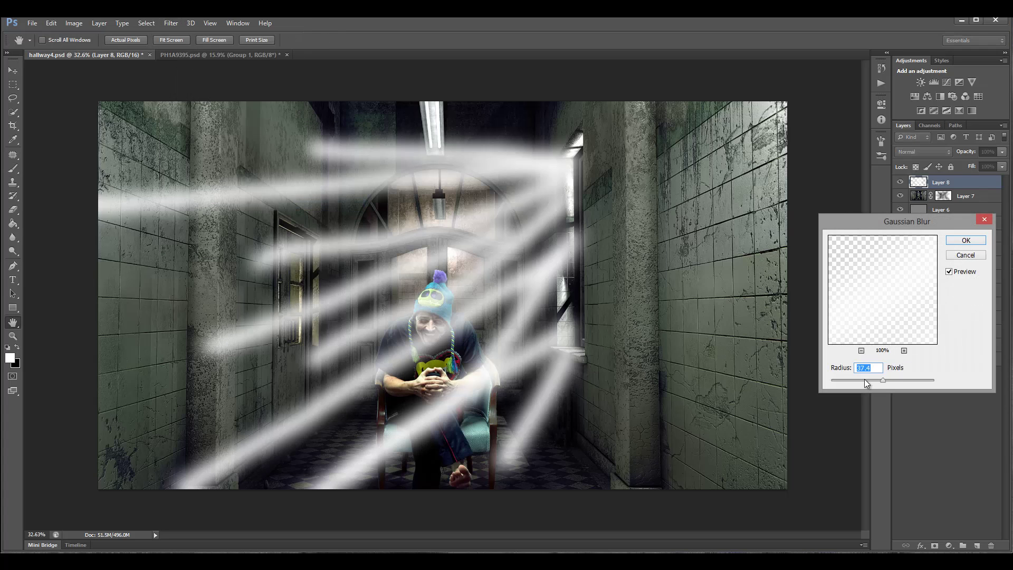
pyautogui.moveTo(886, 383); pyautogui.dragTo(897, 382)
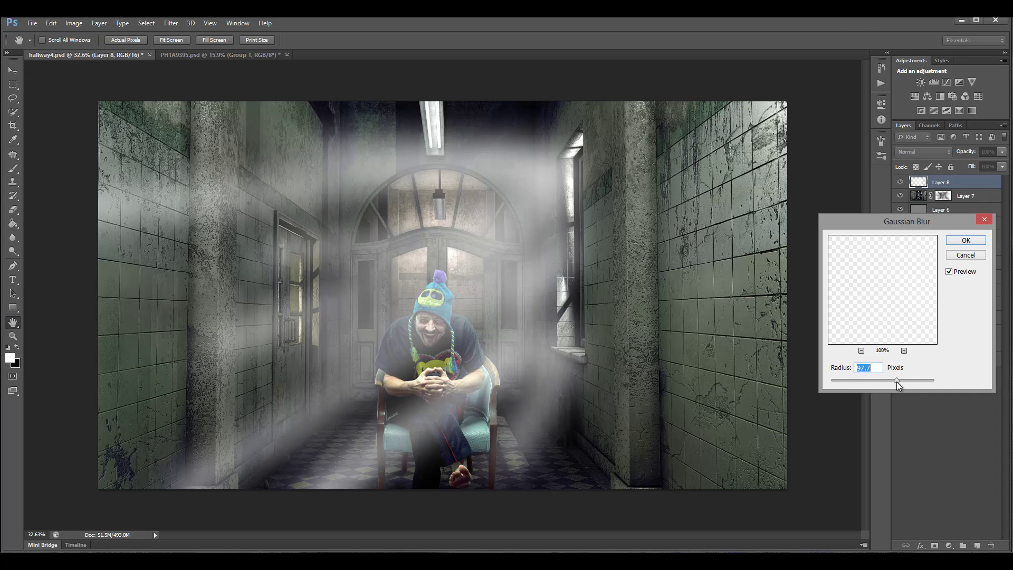
pyautogui.click(966, 242)
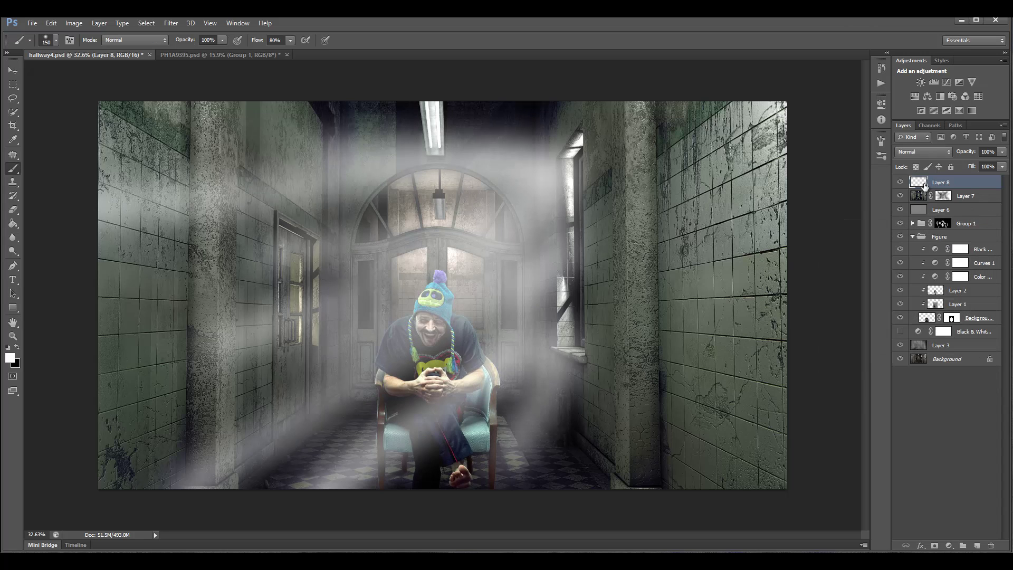
# Step: Compare the Soft Light and Overlay blend modes on Layer 8 and keep Soft Light
pyautogui.click(942, 152)
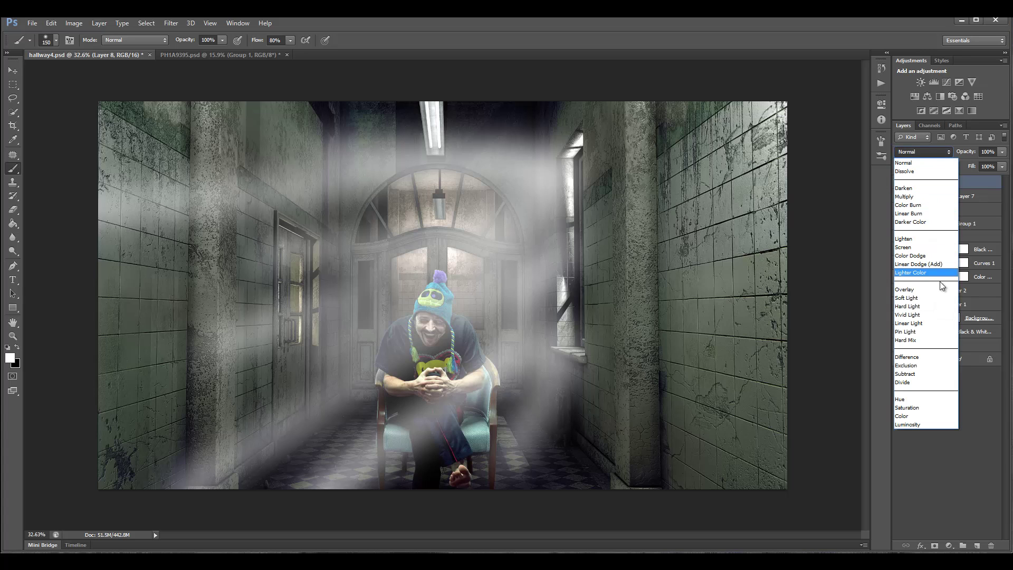
pyautogui.click(935, 299)
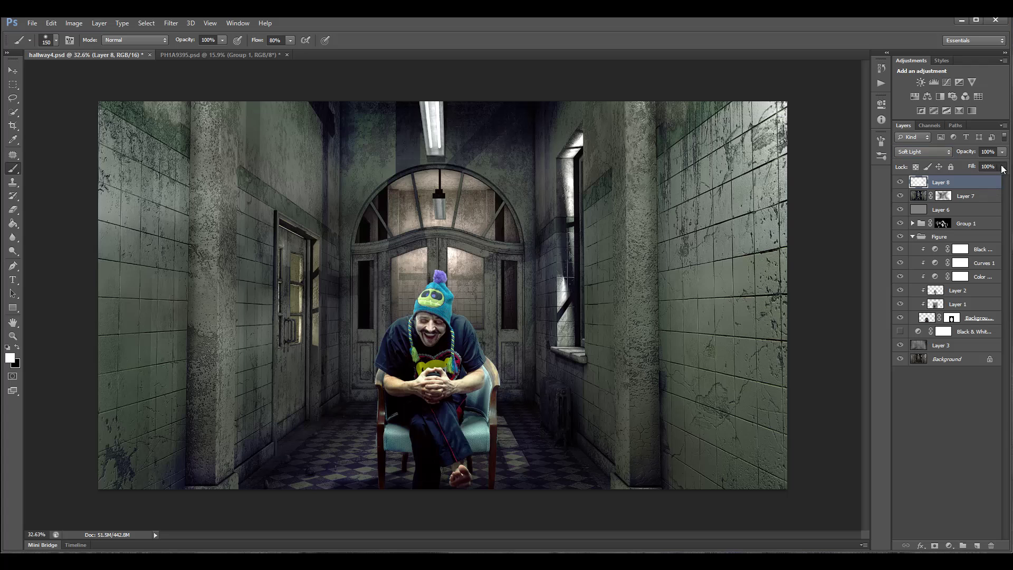
pyautogui.click(1003, 167)
pyautogui.click(941, 152)
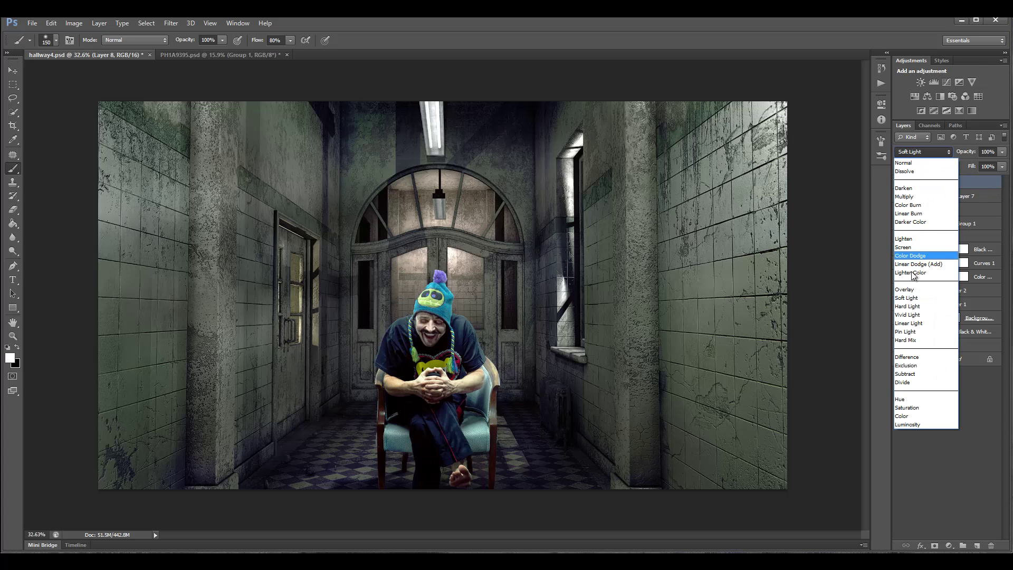
pyautogui.click(911, 288)
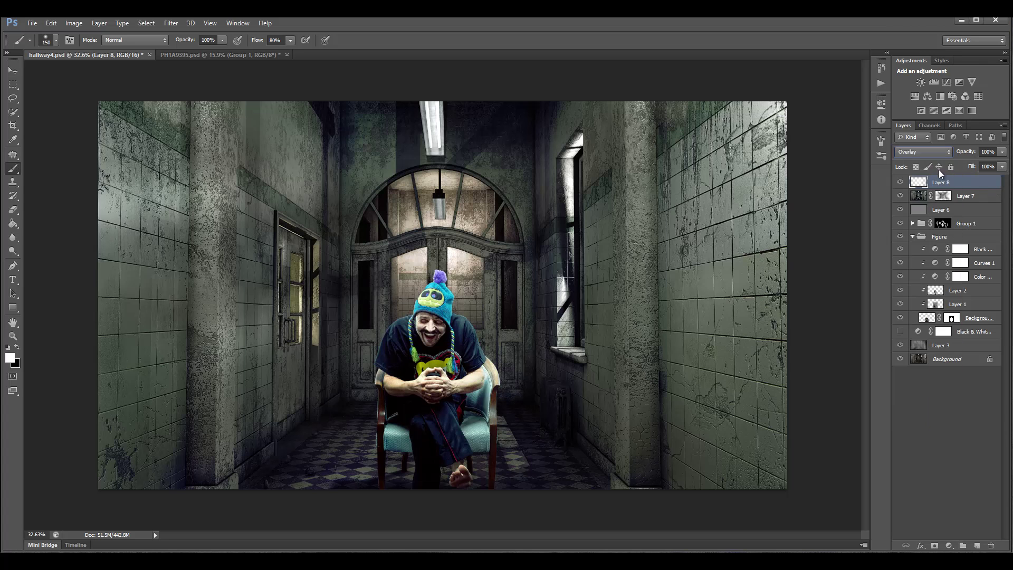
pyautogui.click(946, 152)
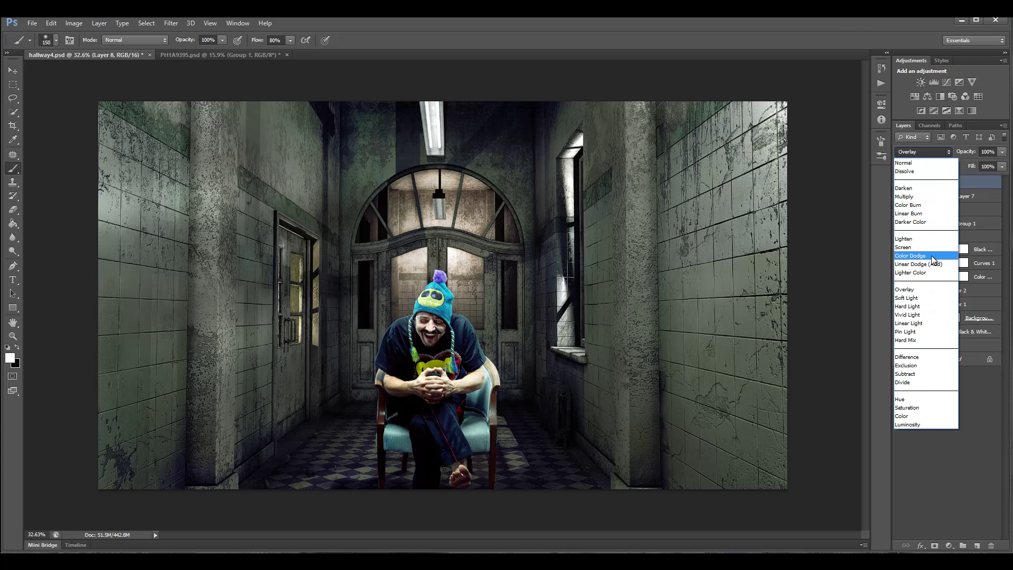
pyautogui.click(926, 298)
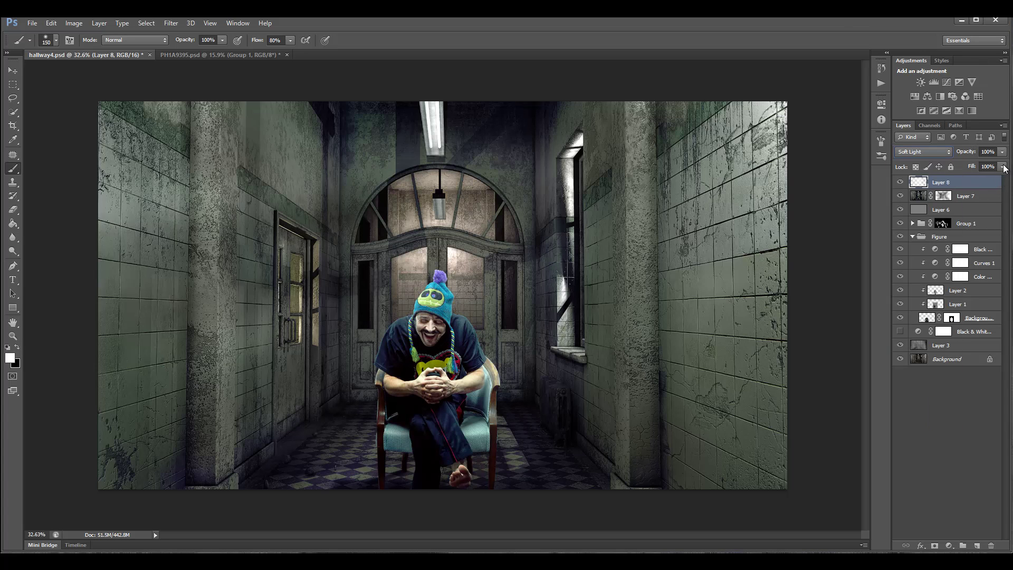
# Step: Lower the fill of the light-ray layer to 64%
pyautogui.moveTo(1005, 168)
pyautogui.mouseDown()
pyautogui.moveTo(954, 182)
pyautogui.moveTo(1011, 184)
pyautogui.mouseUp()
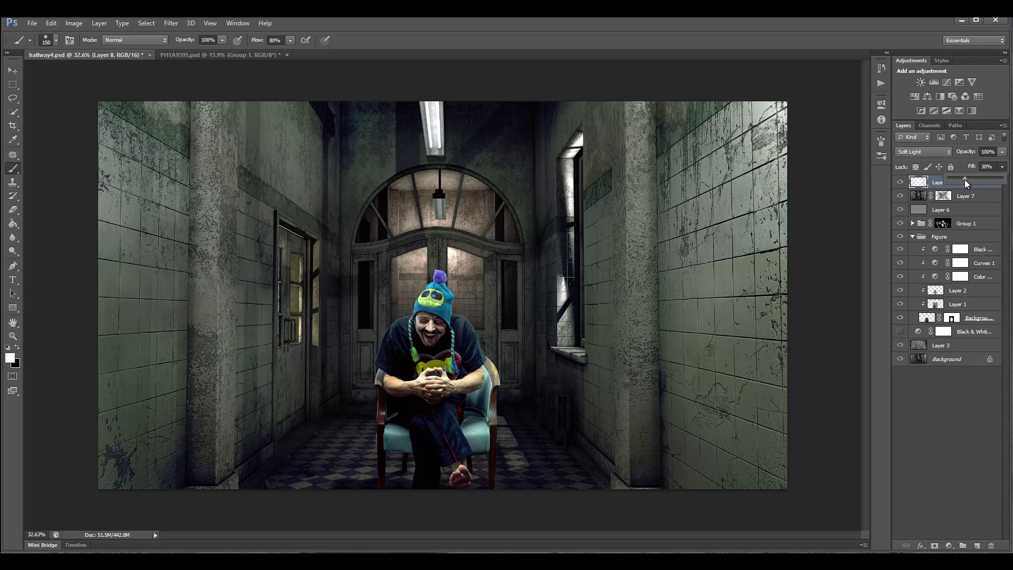
pyautogui.moveTo(965, 180); pyautogui.dragTo(975, 177)
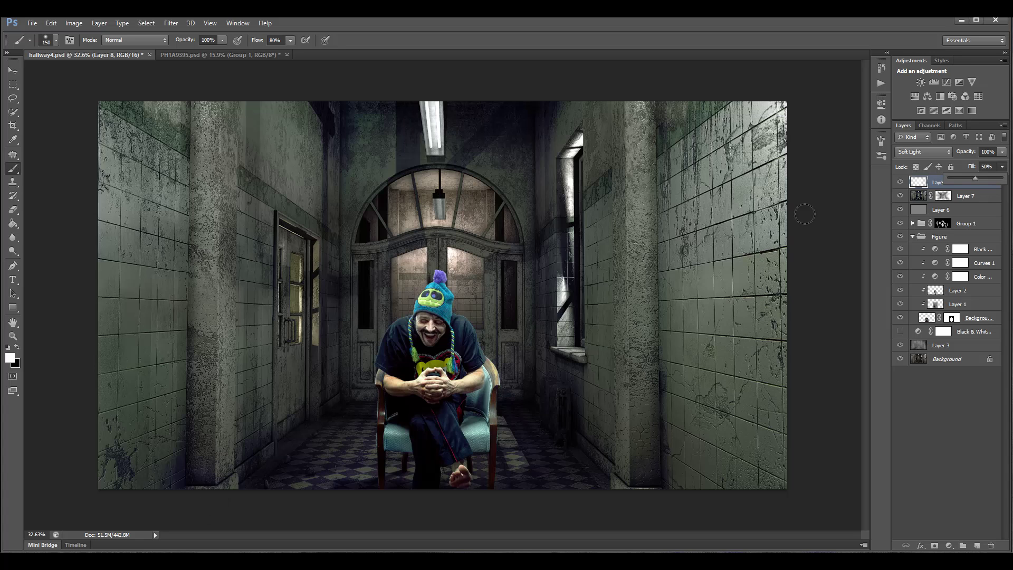
pyautogui.moveTo(990, 178); pyautogui.dragTo(995, 179)
# Step: Add a Curves adjustment layer above Layer 8 and pull its white point all the way down to turn the image black
pyautogui.click(14, 70)
pyautogui.scroll(-2, 242, 211)
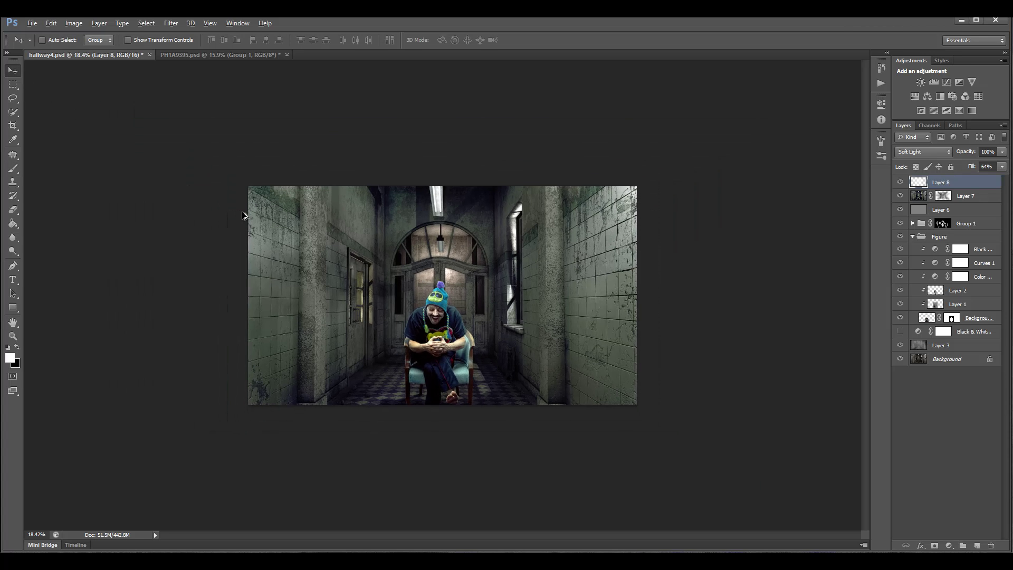
pyautogui.scroll(2, 242, 211)
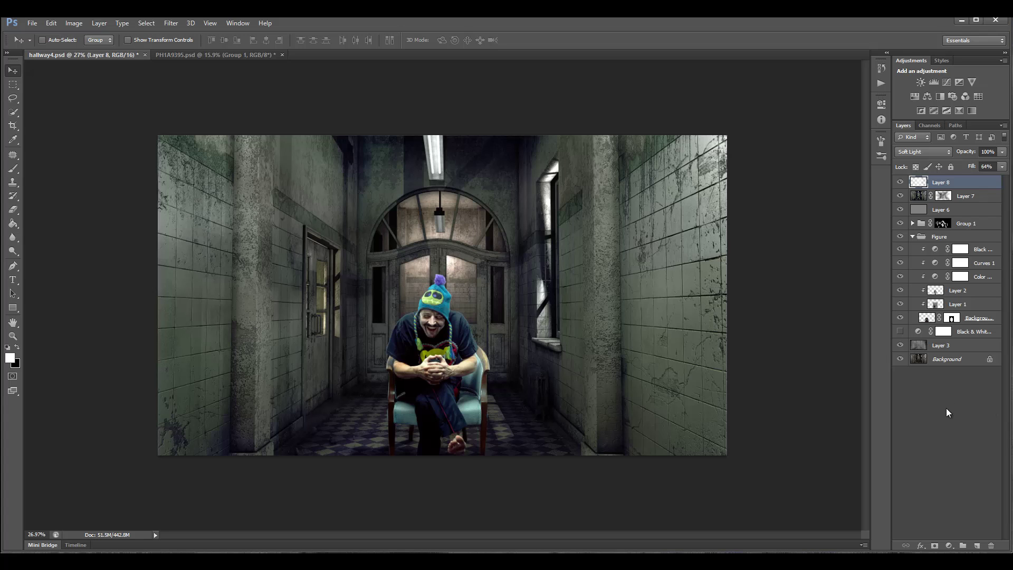
pyautogui.click(949, 547)
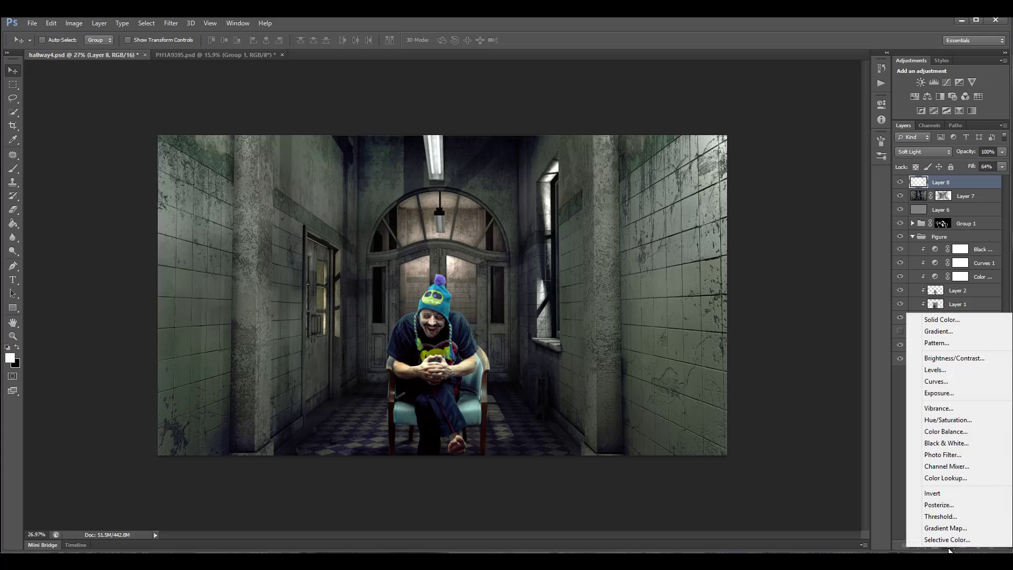
pyautogui.click(945, 382)
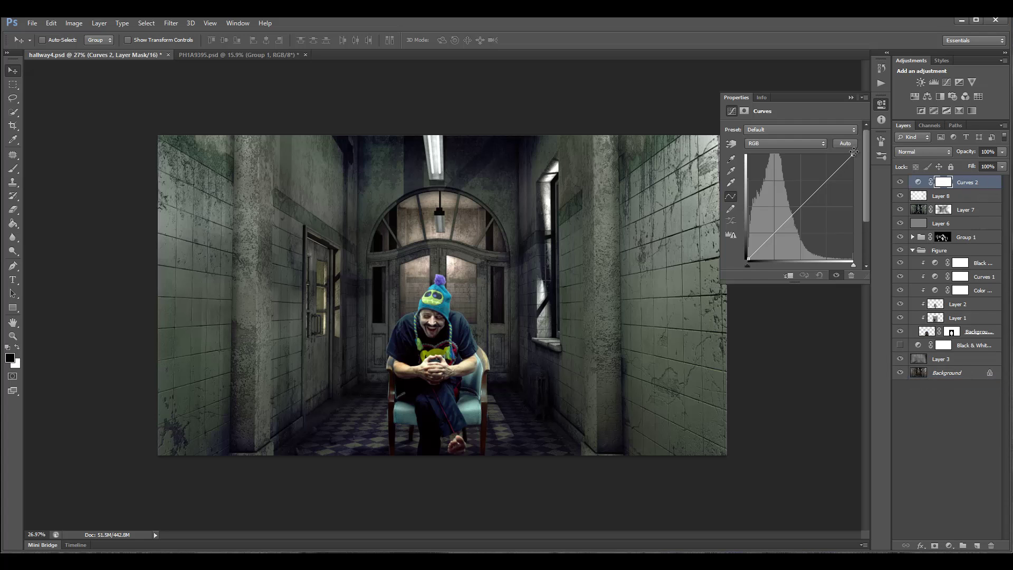
pyautogui.moveTo(854, 152); pyautogui.dragTo(852, 259)
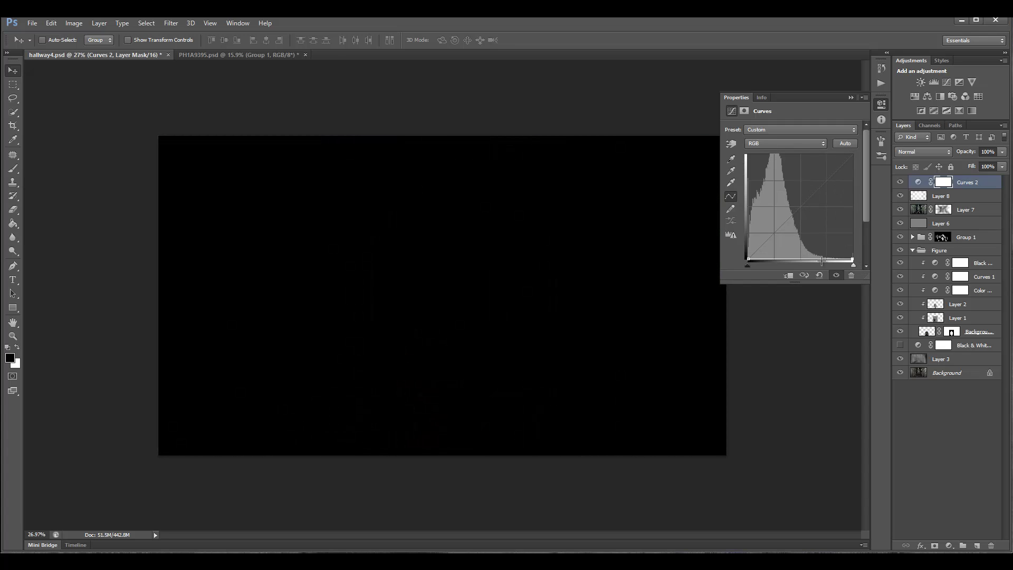
# Step: Fill an inset rectangle of the Curves 2 mask with black, leaving a solid dark frame around the hallway image, and deselect
pyautogui.click(12, 85)
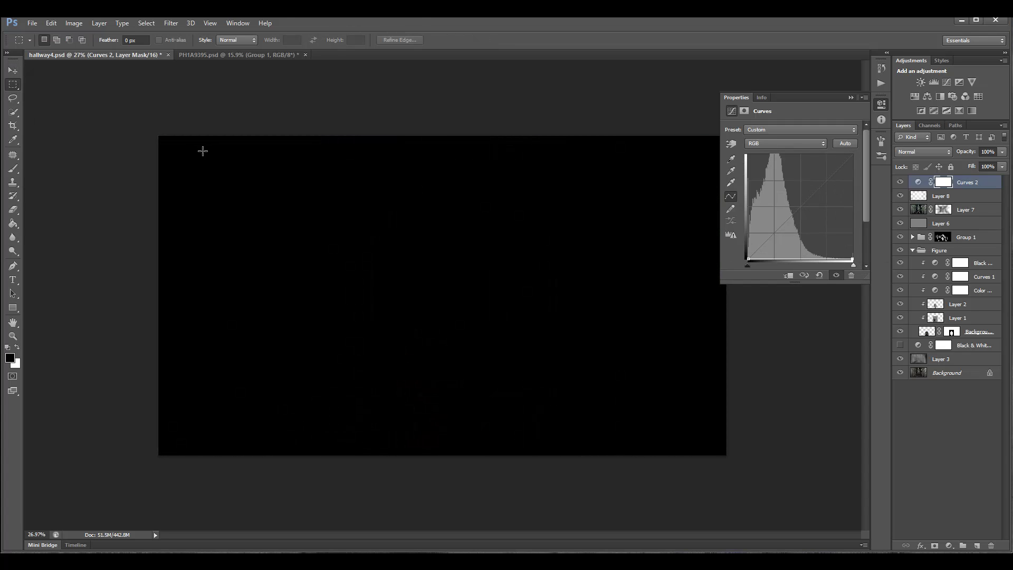
pyautogui.moveTo(195, 159)
pyautogui.mouseDown()
pyautogui.moveTo(253, 299)
pyautogui.moveTo(640, 378)
pyautogui.moveTo(688, 434)
pyautogui.mouseUp()
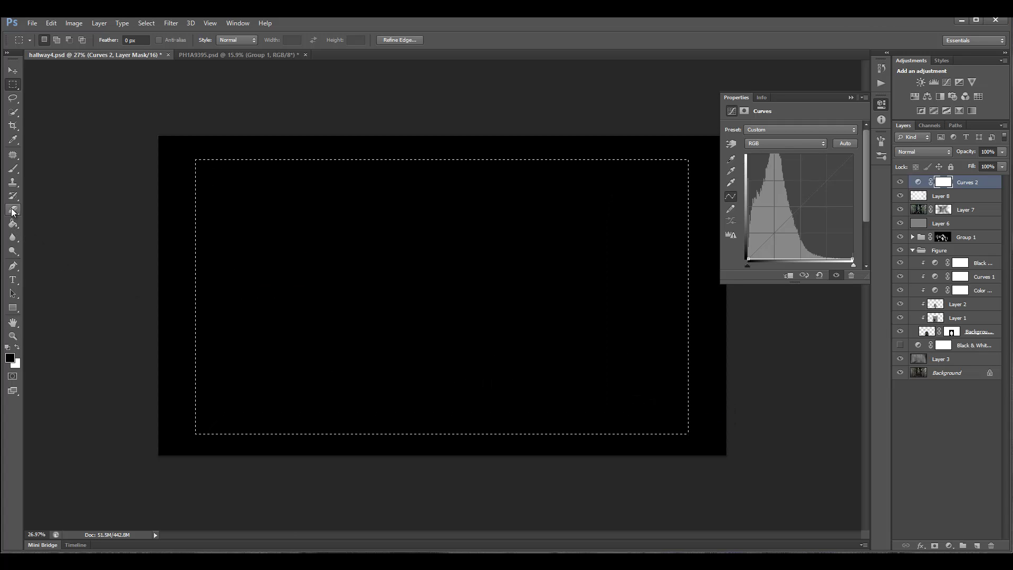
pyautogui.click(14, 223)
pyautogui.click(376, 254)
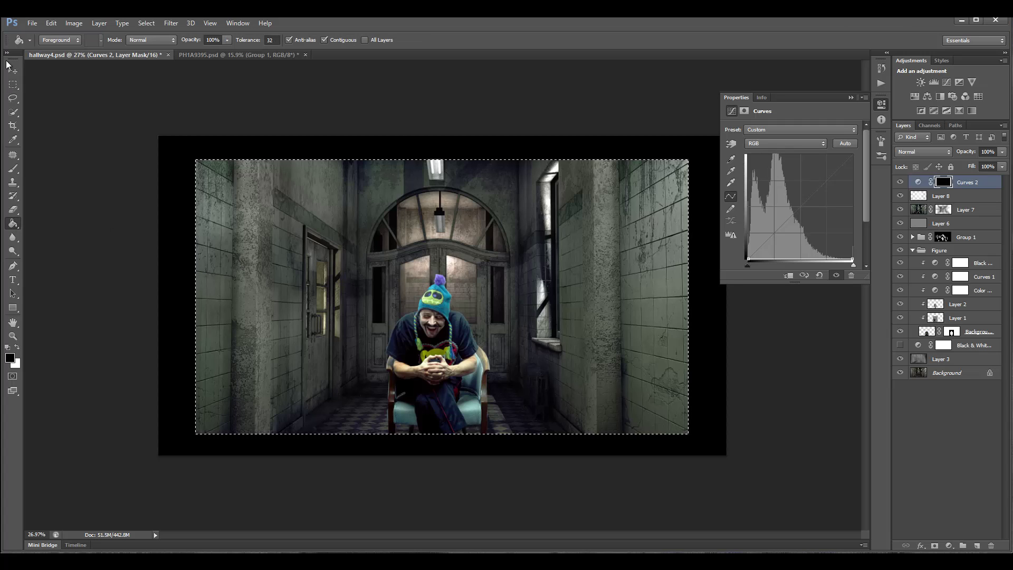
pyautogui.click(13, 84)
pyautogui.hotkey('ctrl', 'd')
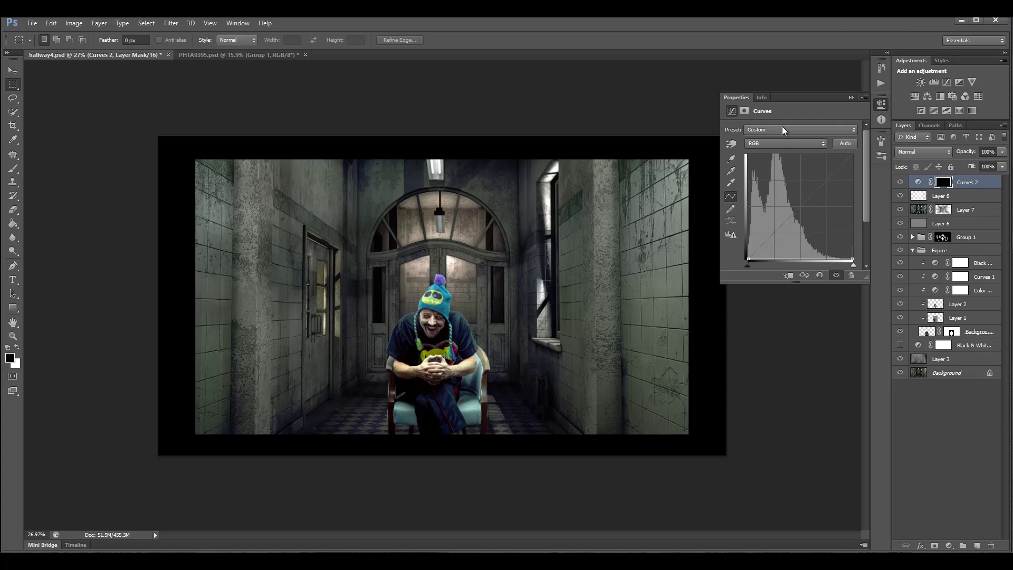
# Step: Feather the Curves 2 mask by 199 px and set the layer's blend mode to Soft Light for a gentle vignette
pyautogui.click(744, 112)
pyautogui.moveTo(733, 201); pyautogui.dragTo(832, 206)
pyautogui.click(942, 151)
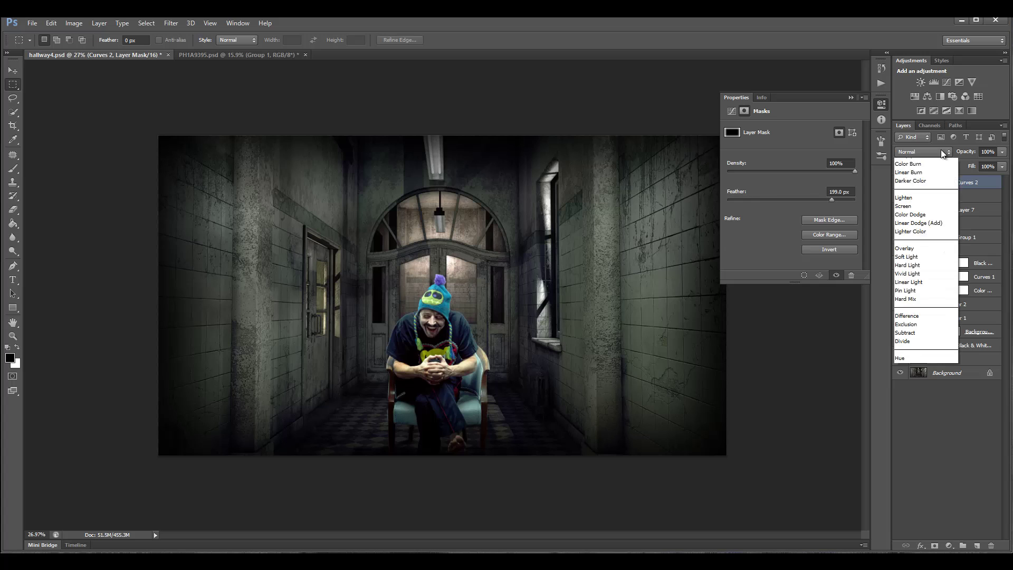
pyautogui.click(930, 298)
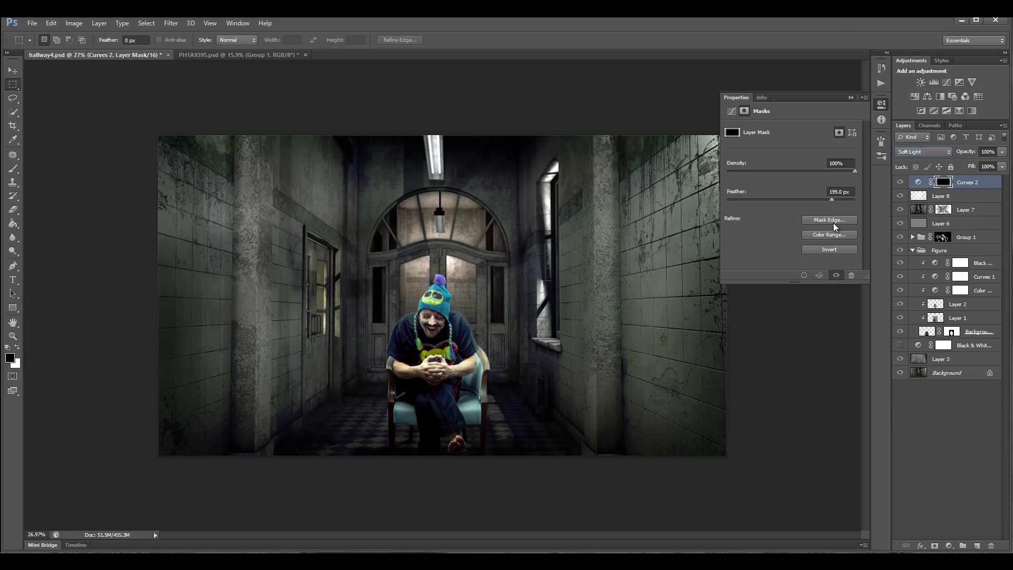
# Step: Compare the image with and without the Curves 2 vignette
pyautogui.click(900, 182)
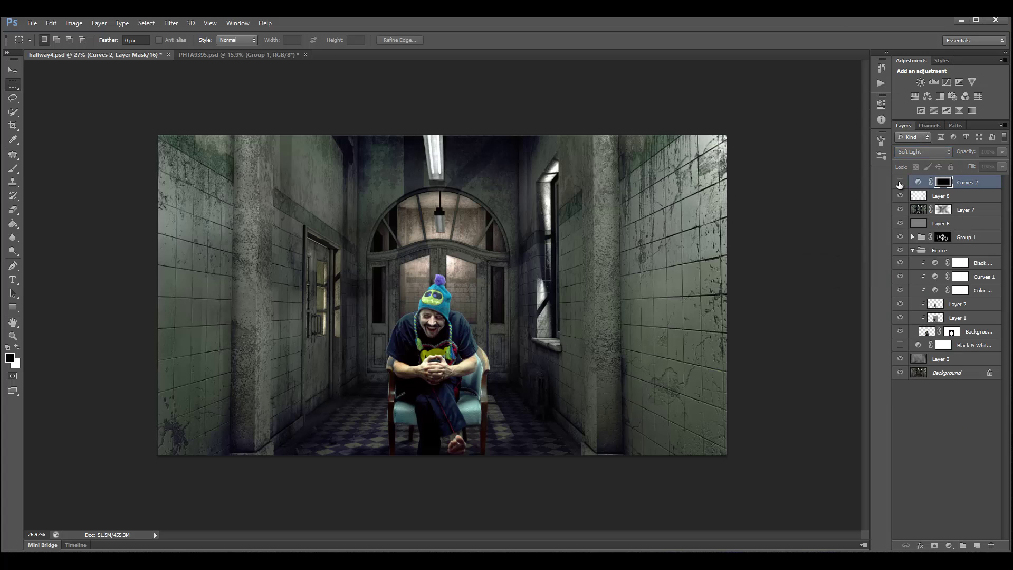
pyautogui.click(900, 182)
pyautogui.click(900, 182)
pyautogui.click(899, 182)
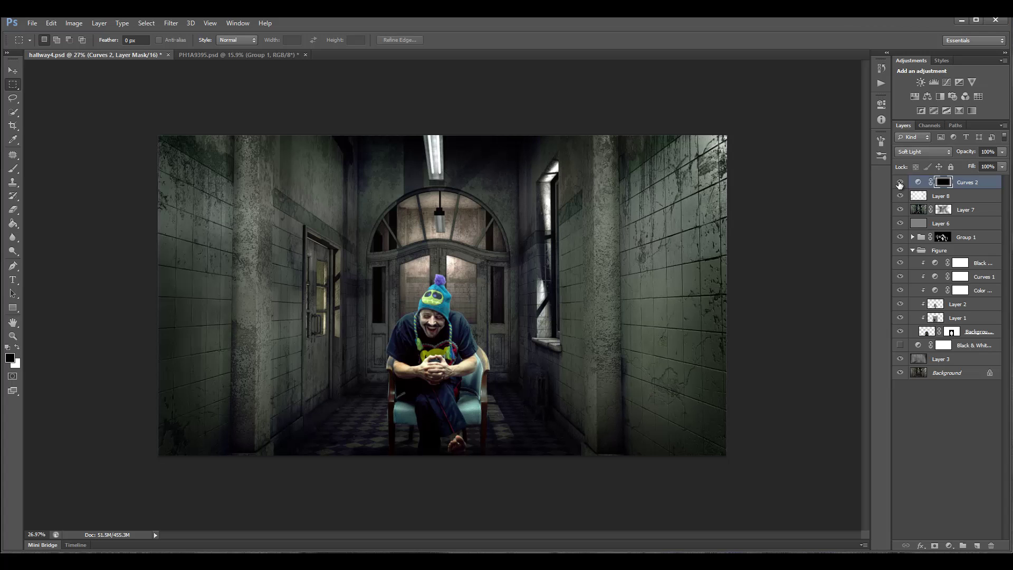
pyautogui.click(900, 182)
pyautogui.click(900, 182)
pyautogui.click(900, 182)
pyautogui.click(900, 182)
# Step: Add a Color Balance adjustment layer above Curves 2 and adjust the shadows' yellow-blue balance, shifting them slightly toward cyan
pyautogui.hotkey('ctrl', '2')
pyautogui.click(949, 546)
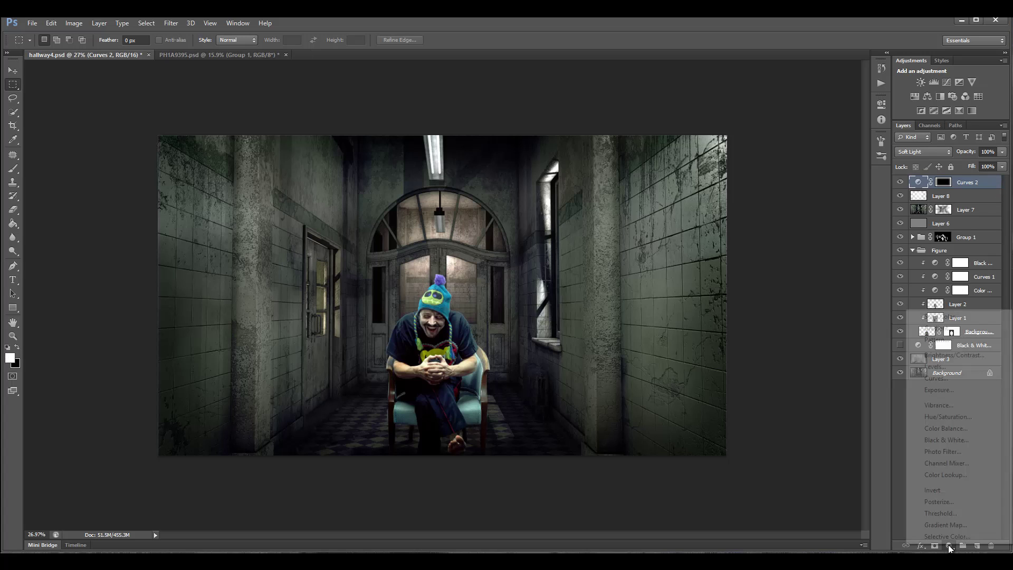
pyautogui.click(946, 428)
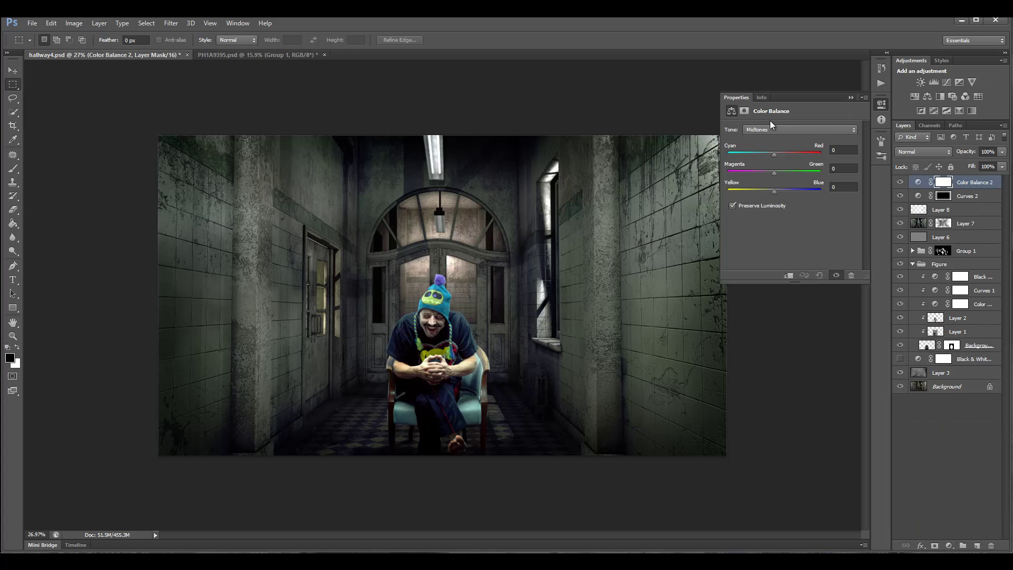
pyautogui.click(788, 130)
pyautogui.click(777, 141)
pyautogui.moveTo(776, 191); pyautogui.dragTo(779, 192)
pyautogui.moveTo(774, 193); pyautogui.dragTo(774, 193)
pyautogui.moveTo(778, 152); pyautogui.dragTo(770, 157)
# Step: Shift the Color Balance midtones slightly toward cyan and magenta, and switch the tone range to Highlights before closing the adjustment settings
pyautogui.click(777, 131)
pyautogui.click(770, 146)
pyautogui.moveTo(777, 154); pyautogui.dragTo(772, 156)
pyautogui.moveTo(777, 173); pyautogui.dragTo(773, 191)
pyautogui.click(781, 131)
pyautogui.click(777, 157)
pyautogui.click(881, 104)
# Step: Compare the image with and without the Color Balance 2 adjustment
pyautogui.click(901, 183)
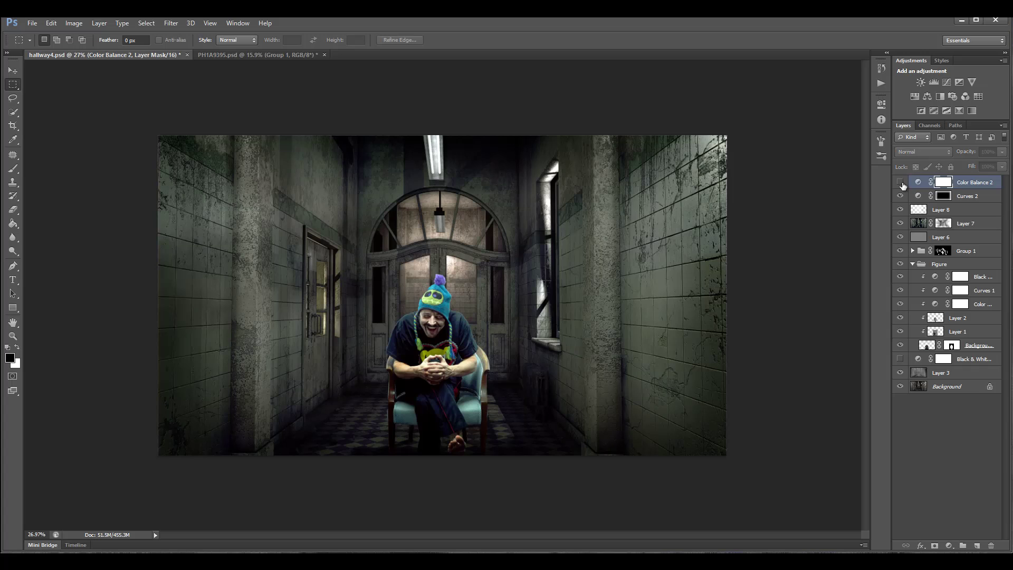
pyautogui.click(901, 183)
pyautogui.click(901, 182)
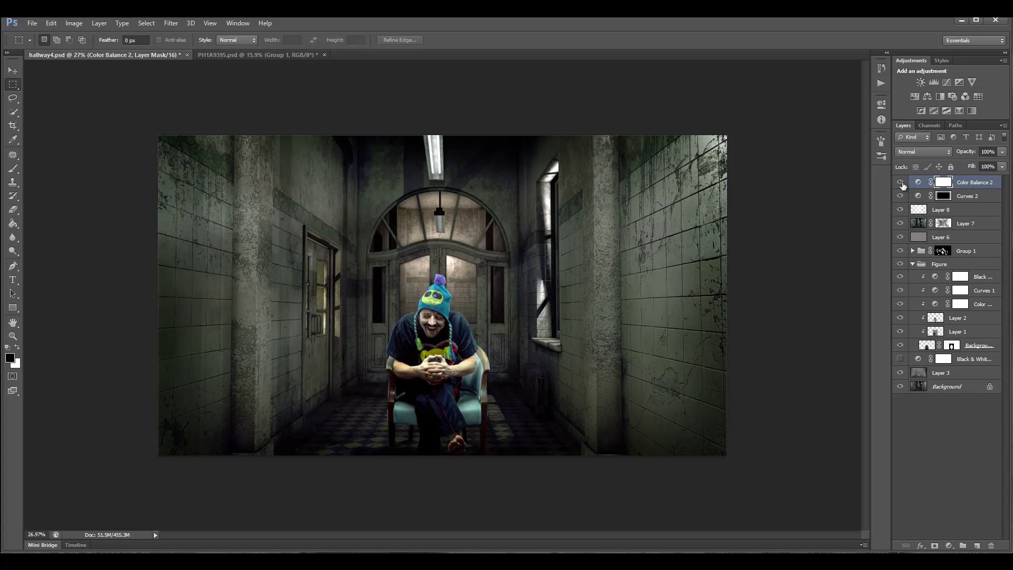
pyautogui.click(901, 182)
pyautogui.click(900, 182)
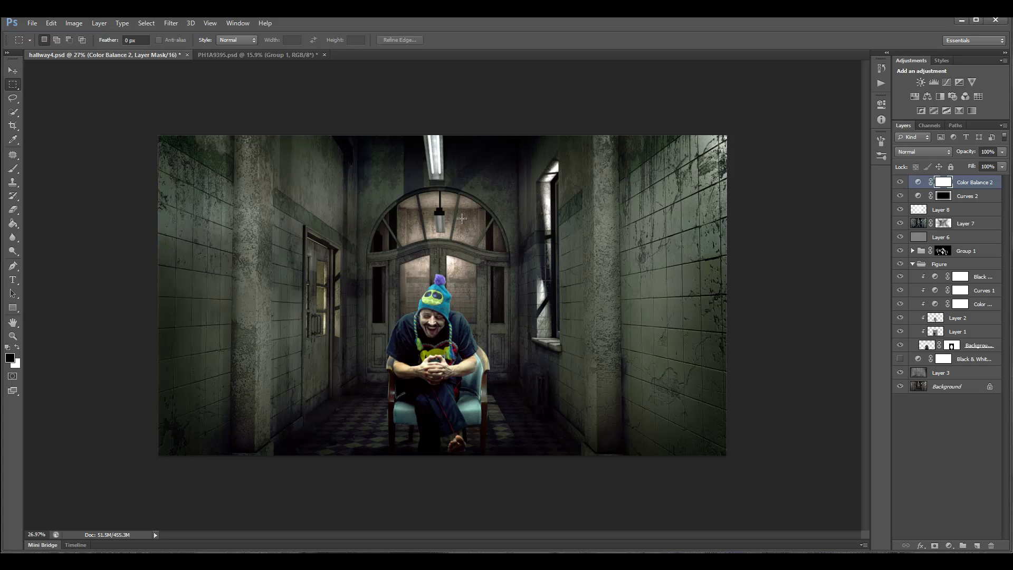